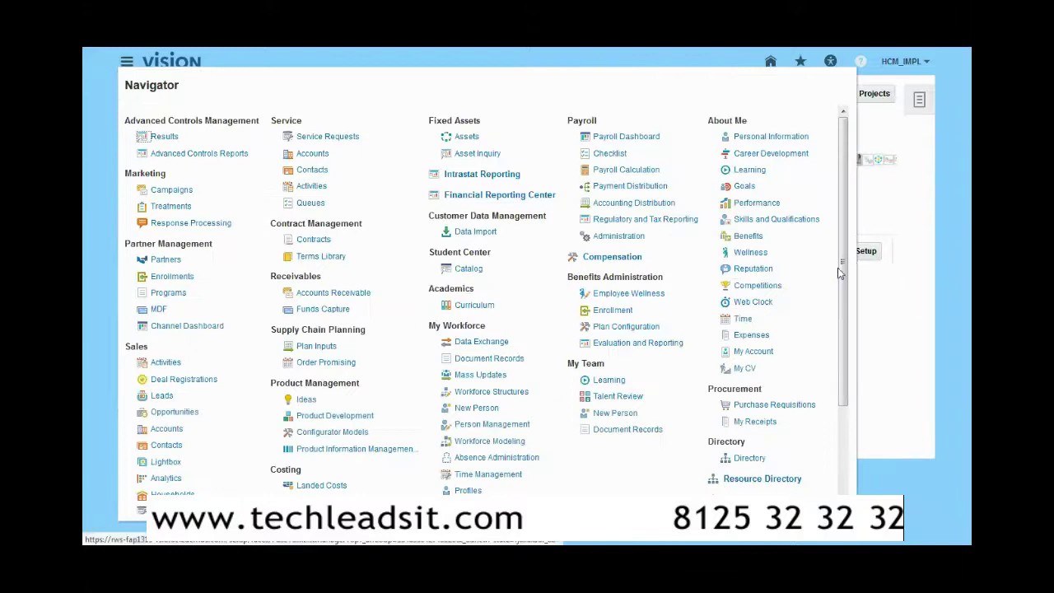
Open the Setup and Maintenance work area from the Navigator.
drag(844, 267, 842, 443)
click(770, 477)
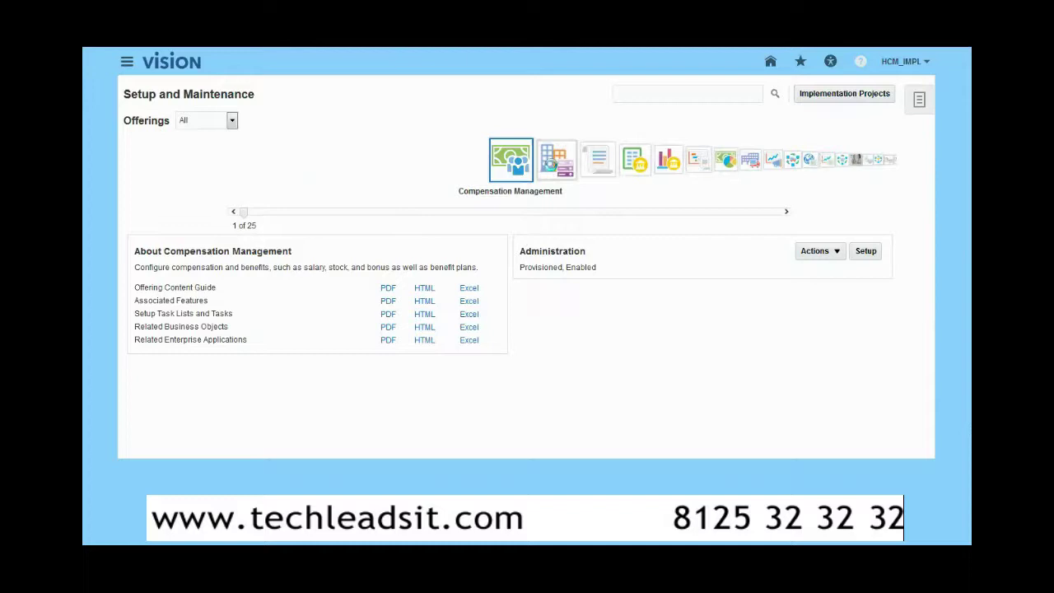
Browse the available offerings one after another, from Compensation Management through to Workforce Development.
click(555, 168)
click(561, 165)
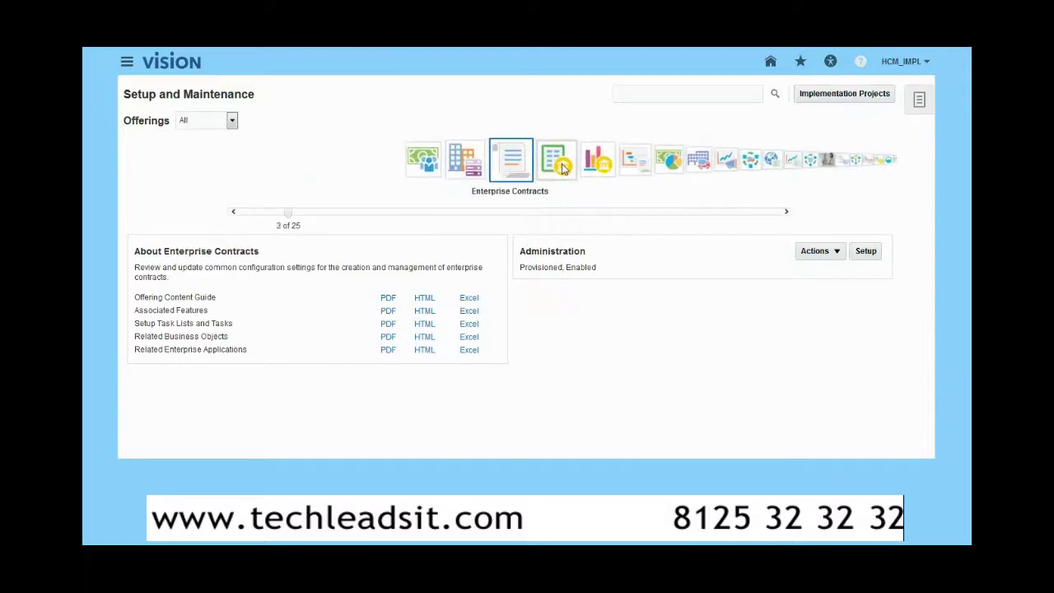
click(562, 167)
click(565, 168)
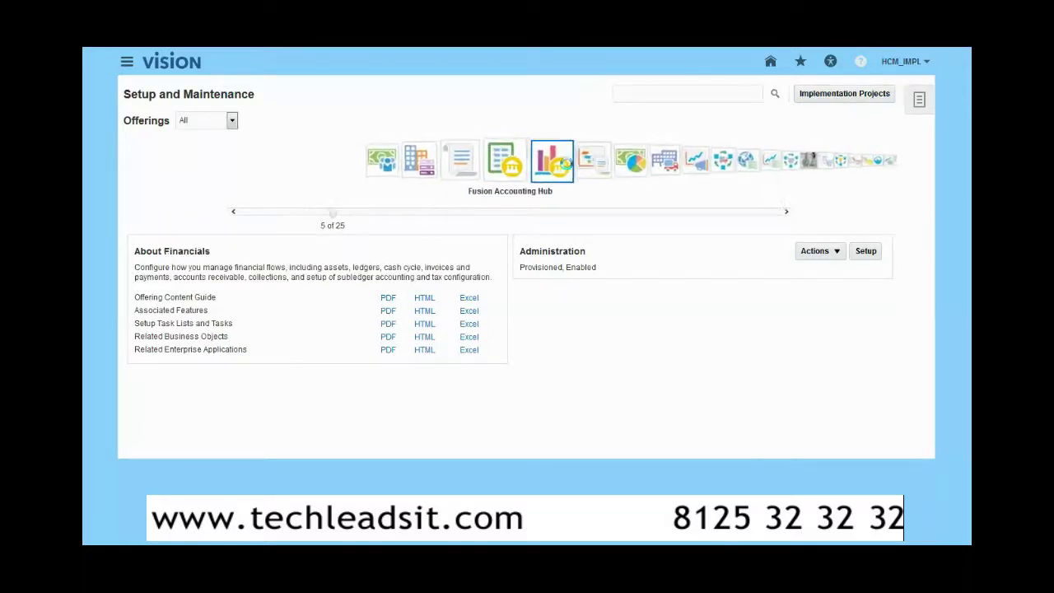
click(567, 168)
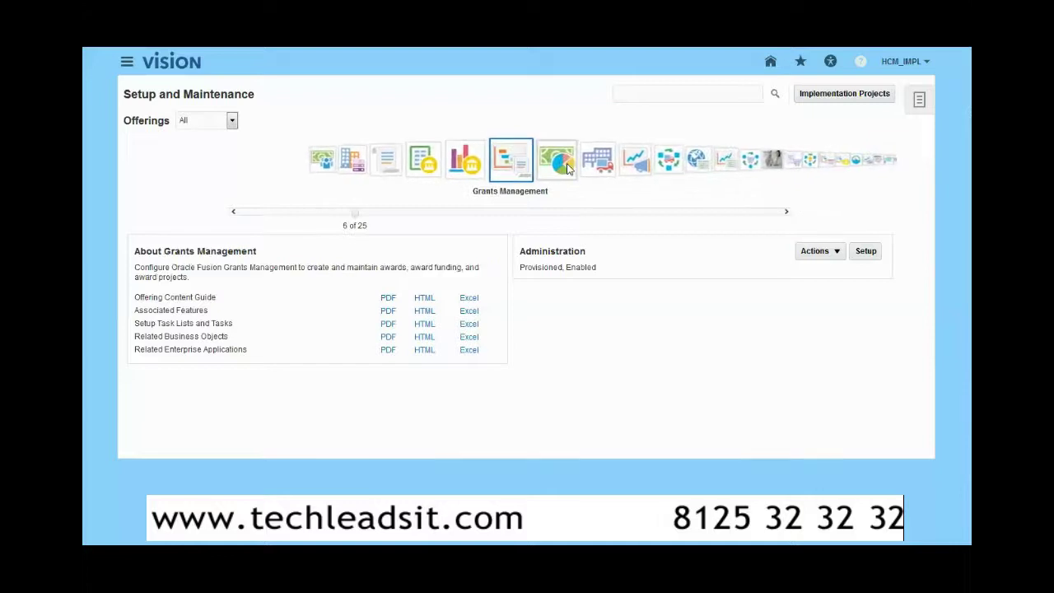
click(566, 168)
click(567, 168)
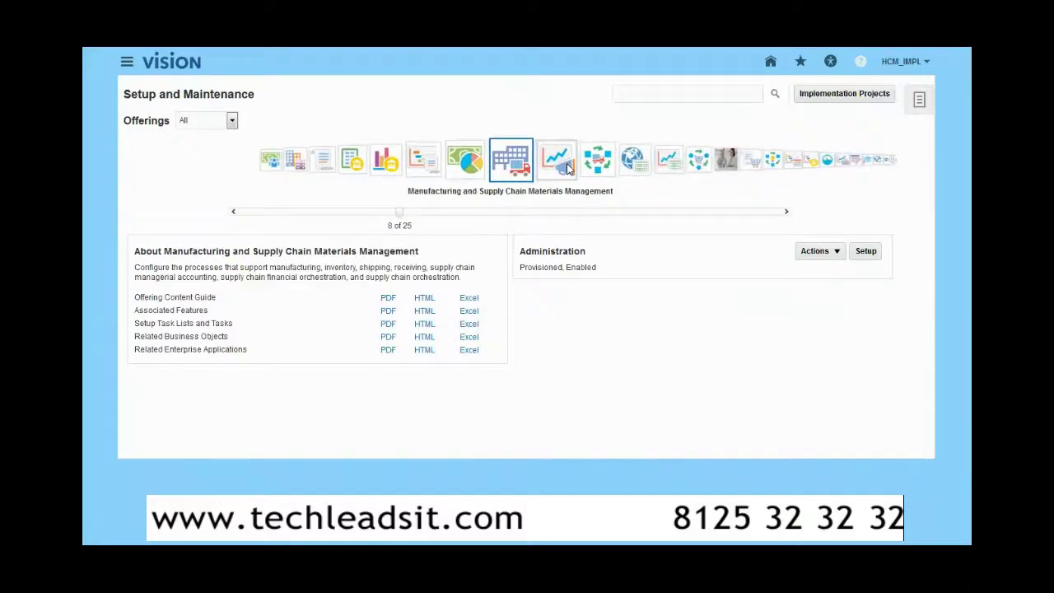
click(566, 168)
click(567, 168)
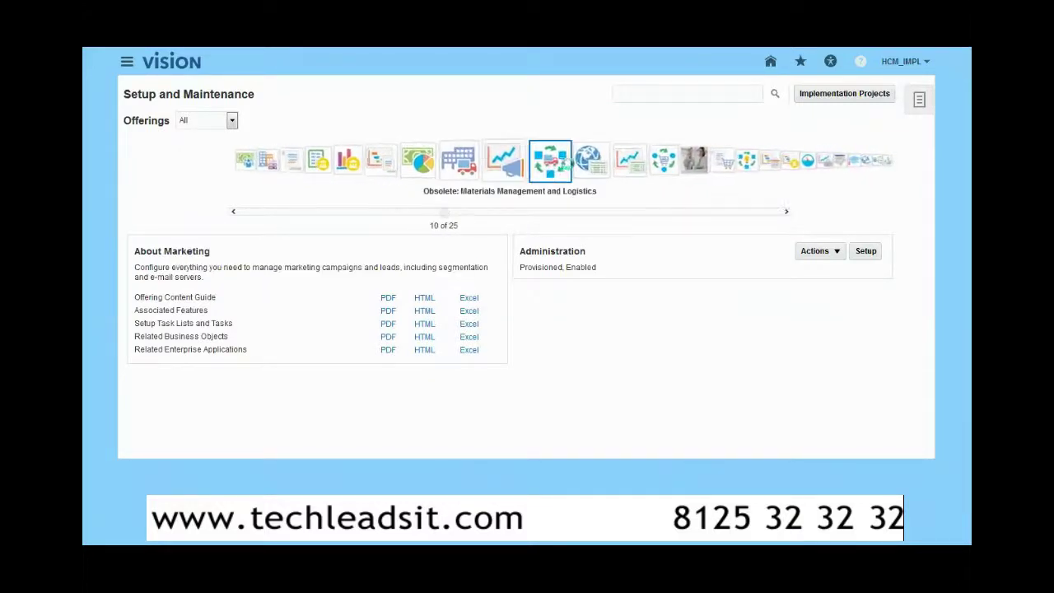
click(567, 168)
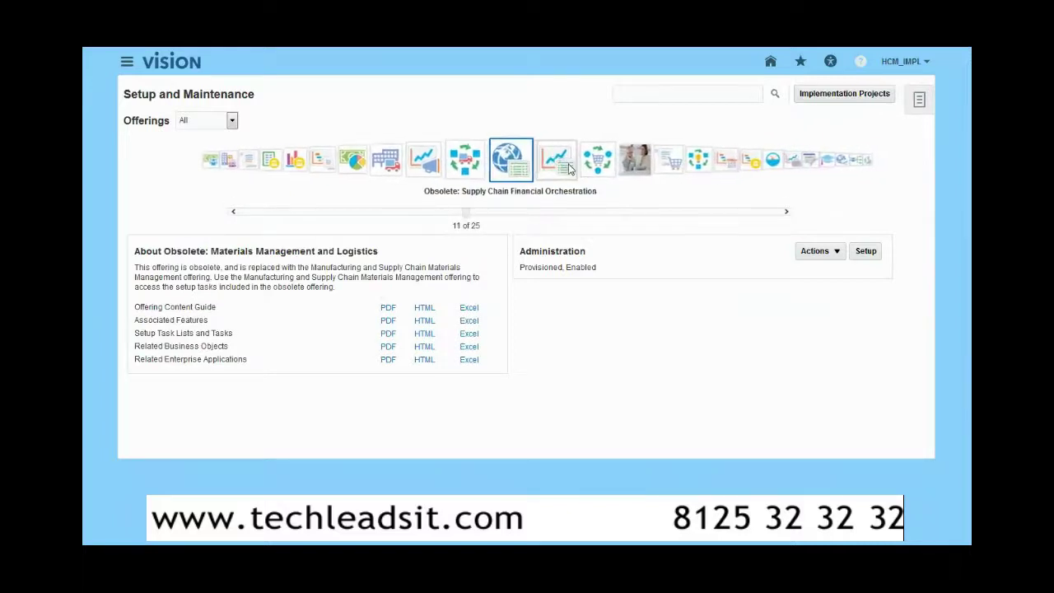
click(566, 168)
click(672, 175)
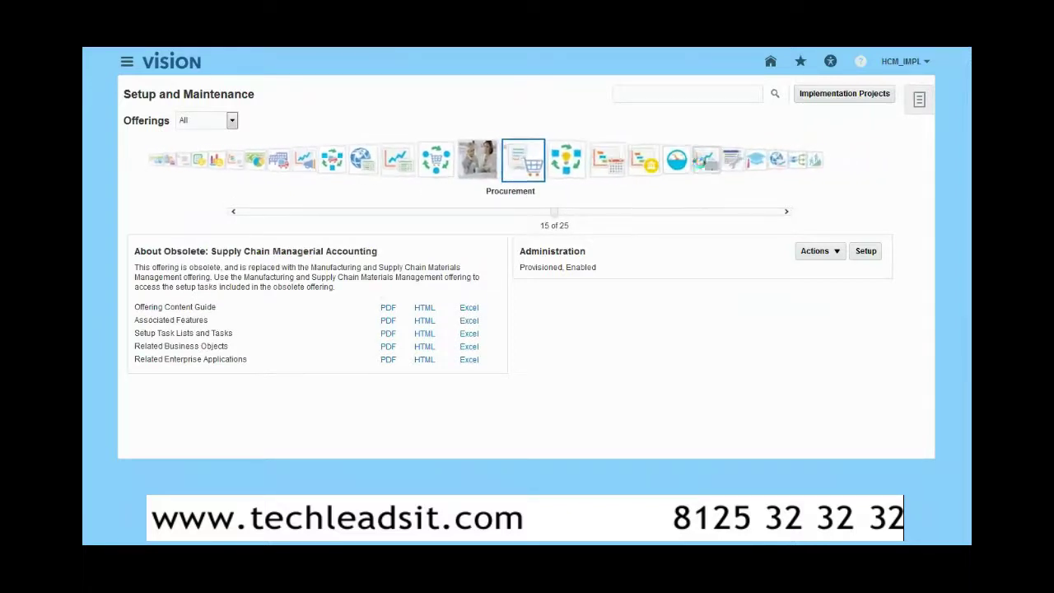
click(672, 174)
click(671, 174)
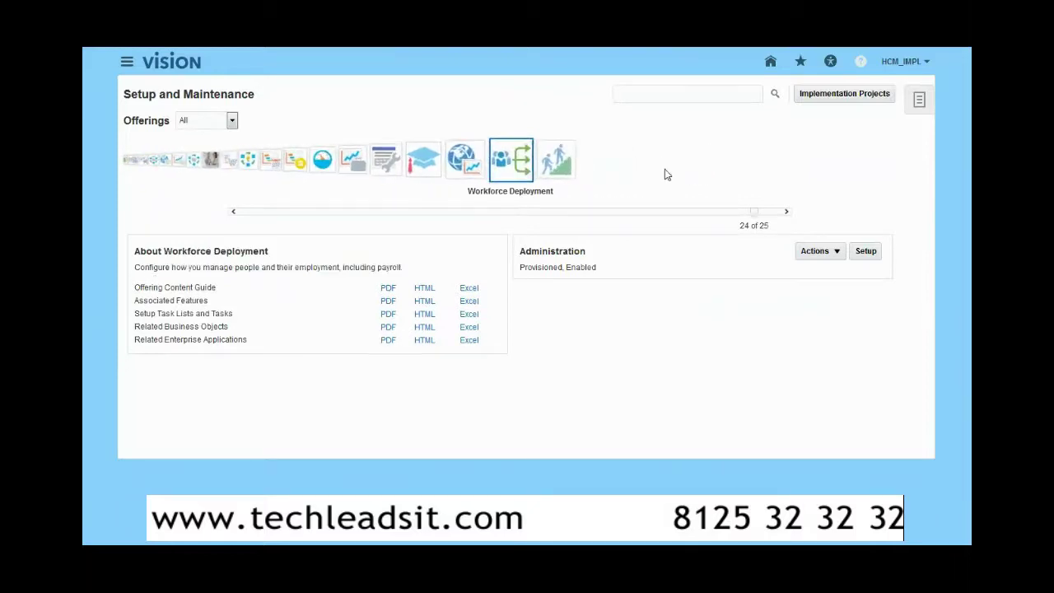
click(575, 174)
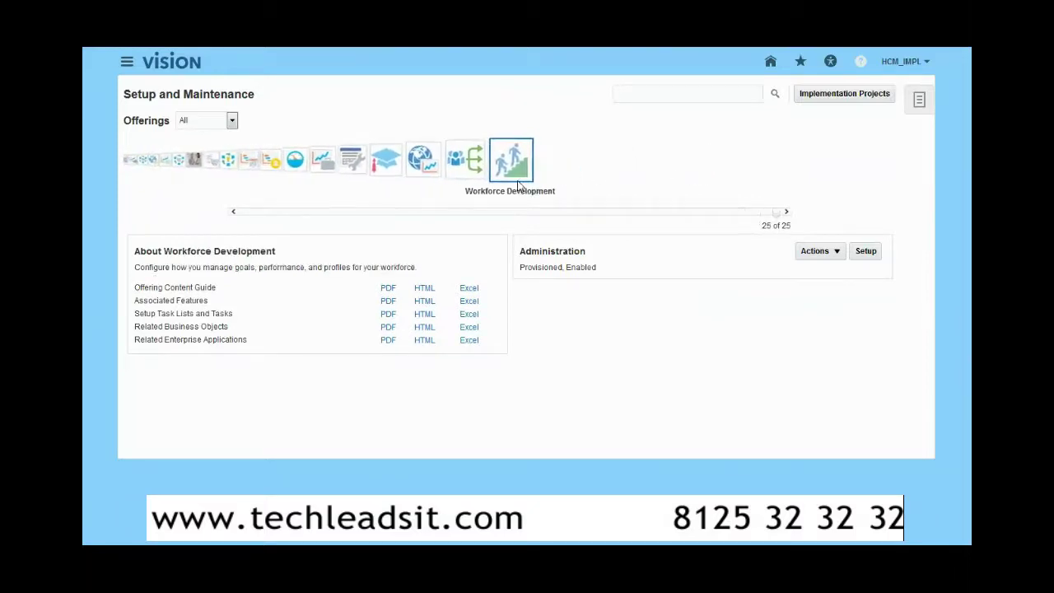
Go back through the offerings from Workforce Development to Compensation Management.
click(465, 169)
click(431, 176)
click(430, 175)
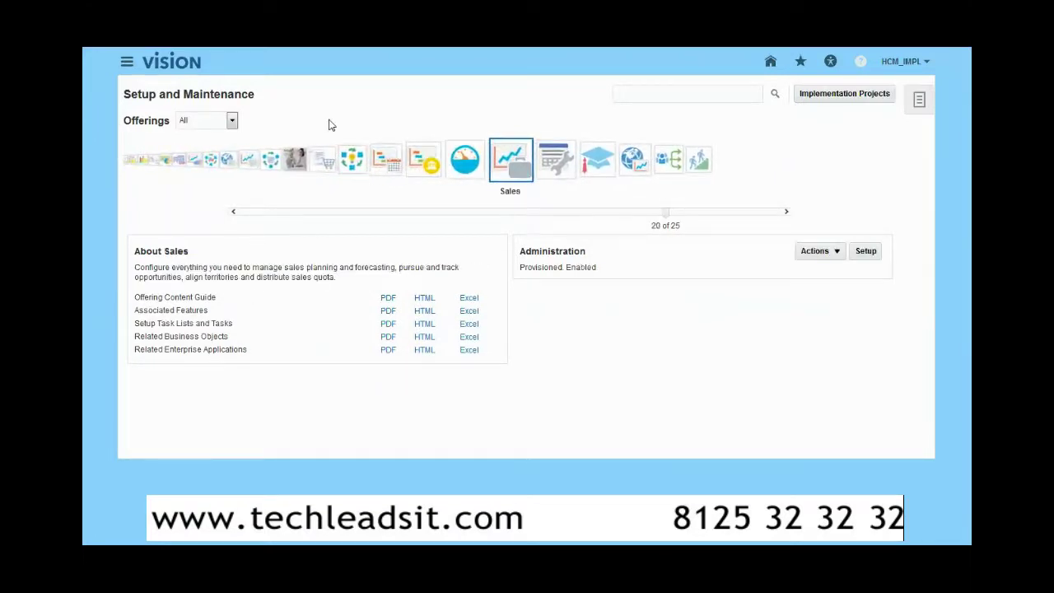
click(194, 159)
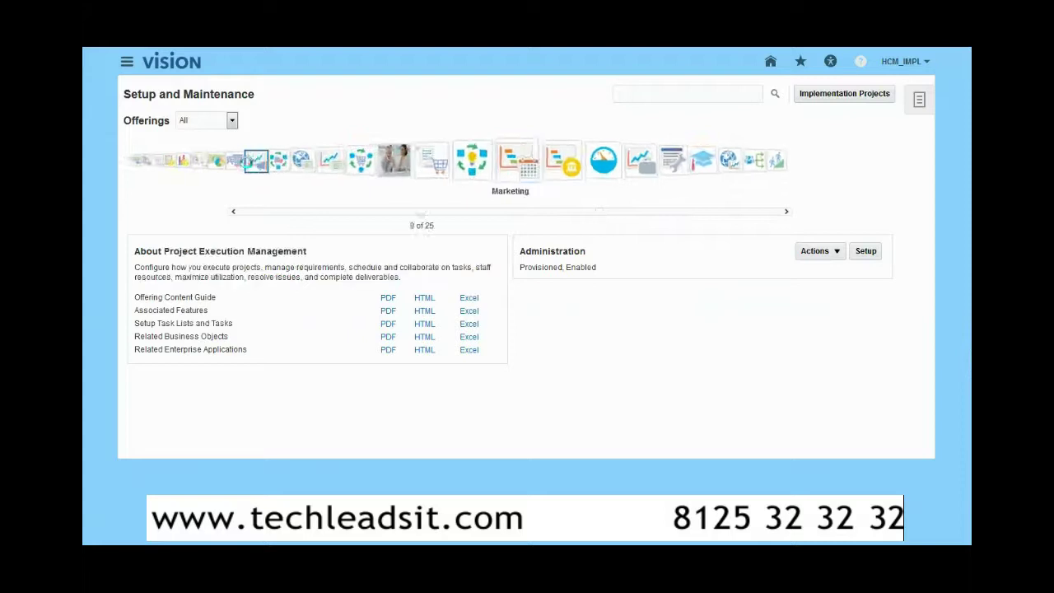
click(249, 158)
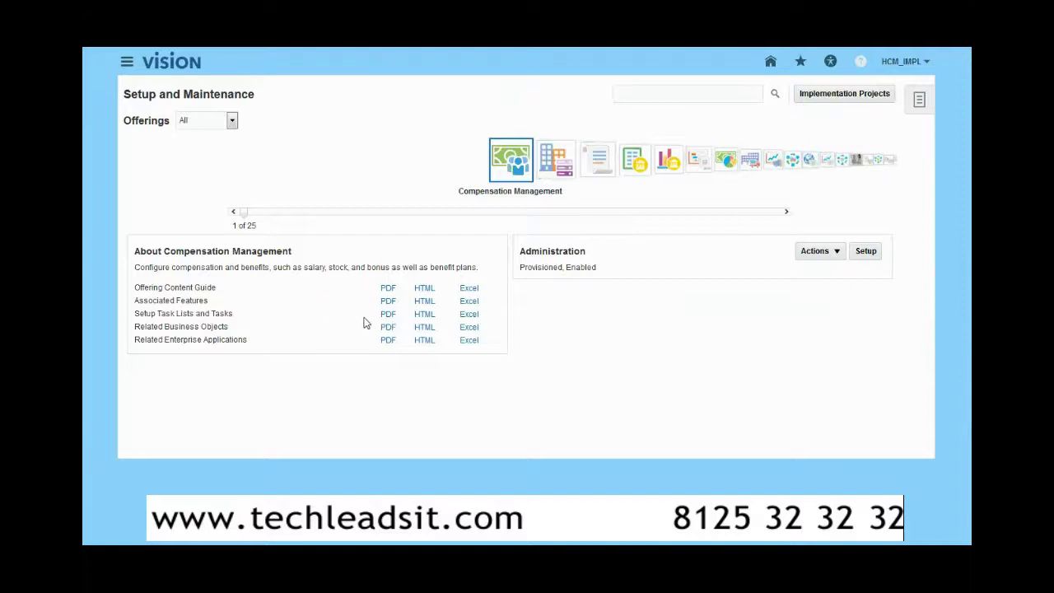
Save the Compensation Management offering's Setup Task Lists and Tasks report as a PDF and leave the browser's full-screen view.
click(389, 316)
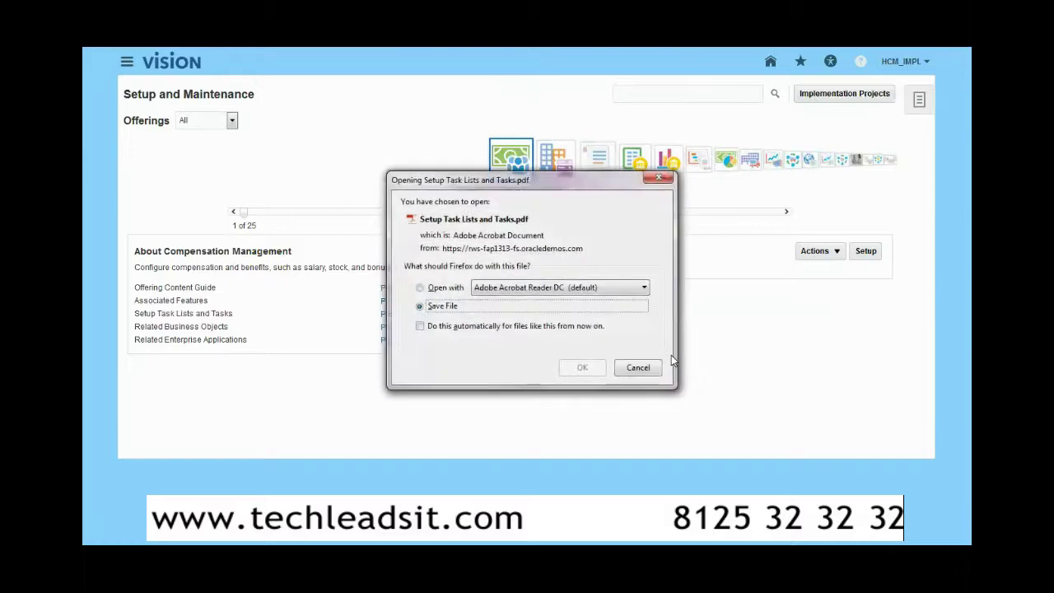
click(577, 372)
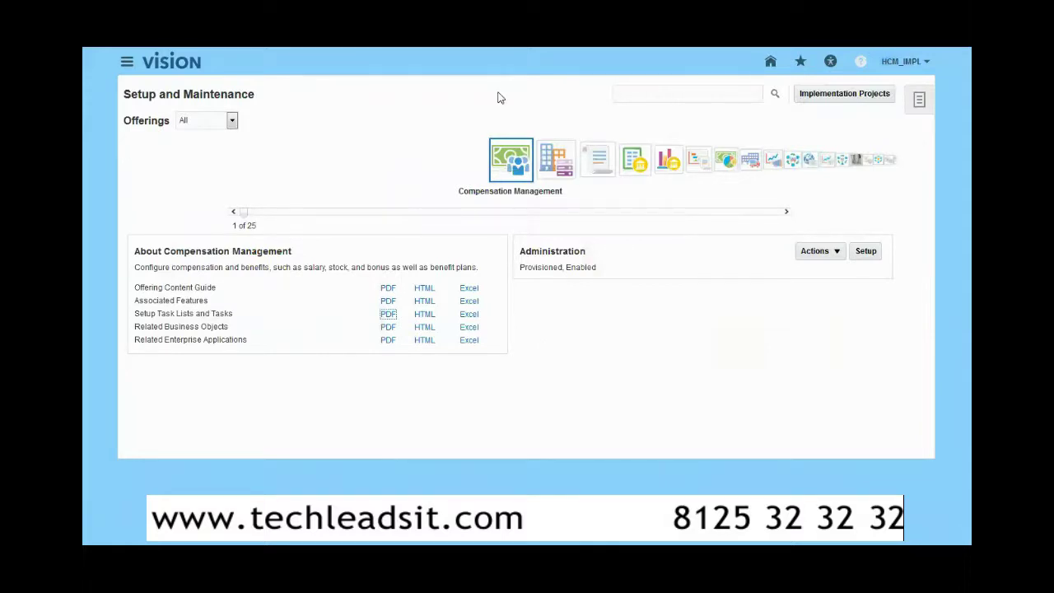
key(F11)
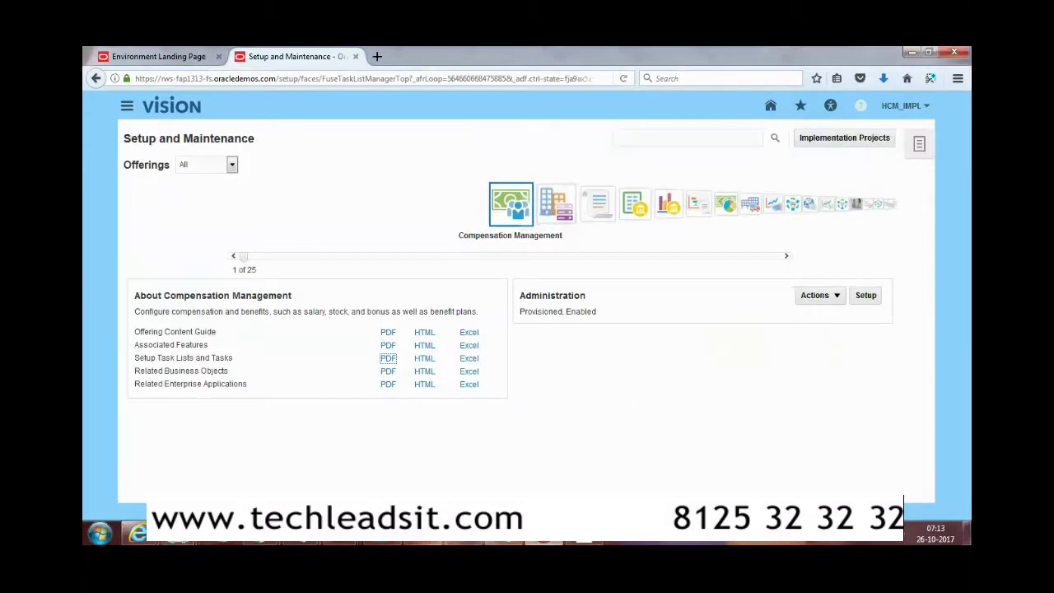
Open the downloaded Setup Task Lists and Tasks(1).pdf file.
click(885, 79)
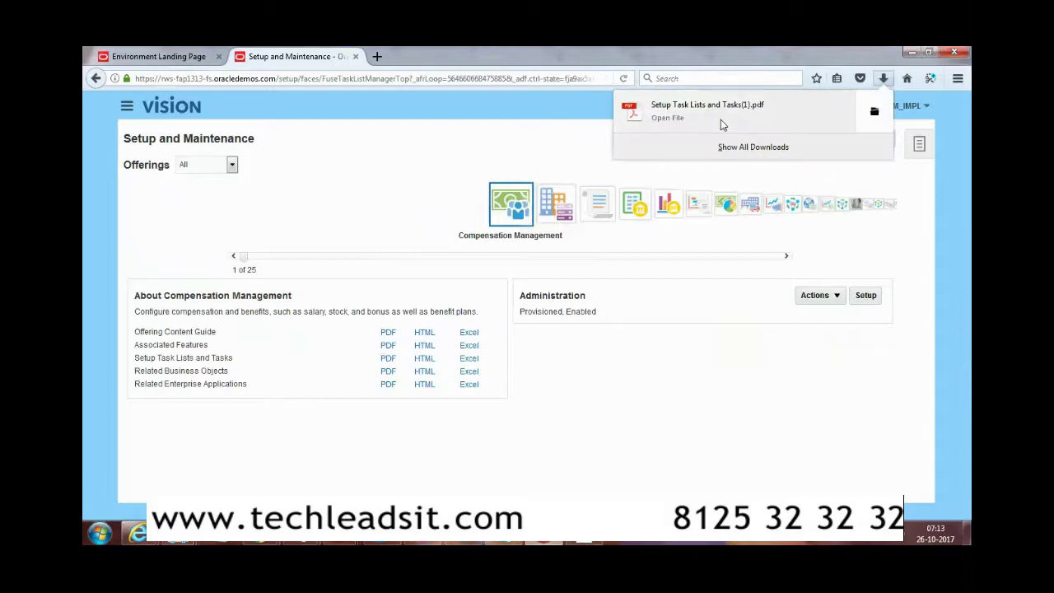
click(724, 118)
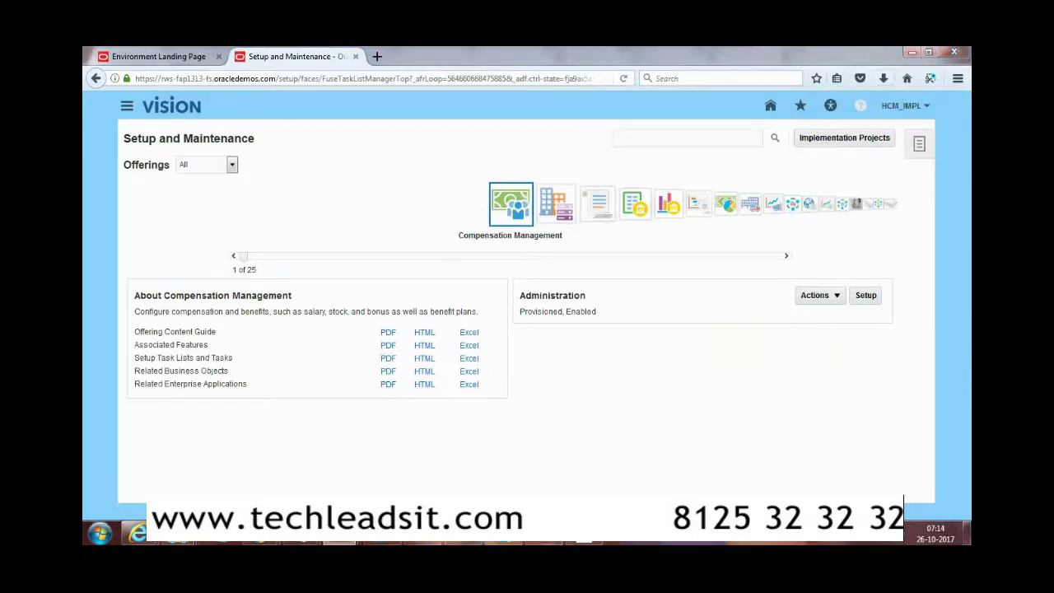
mouse_move(363, 533)
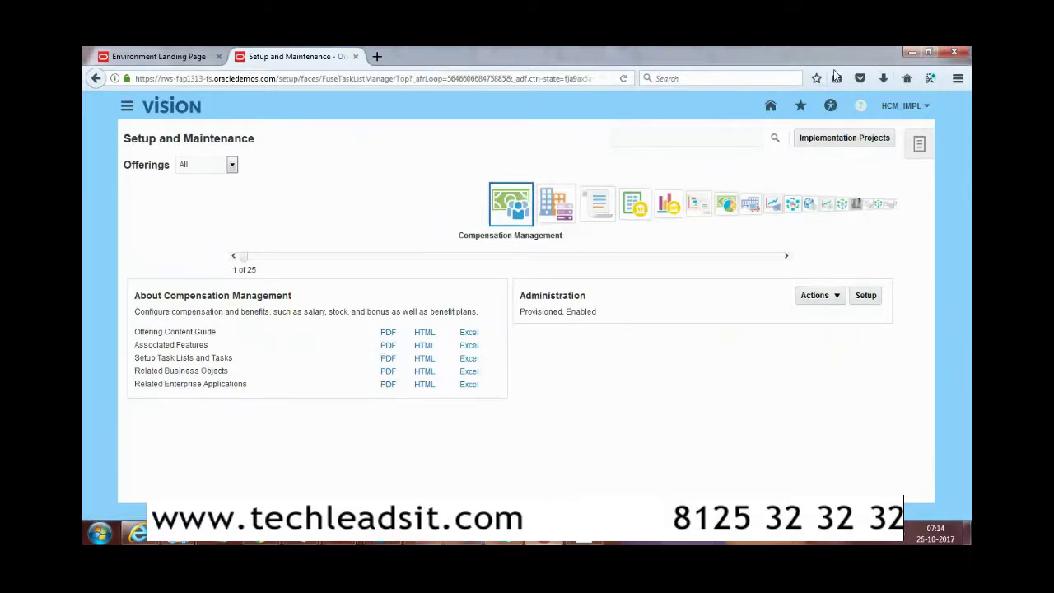
click(883, 78)
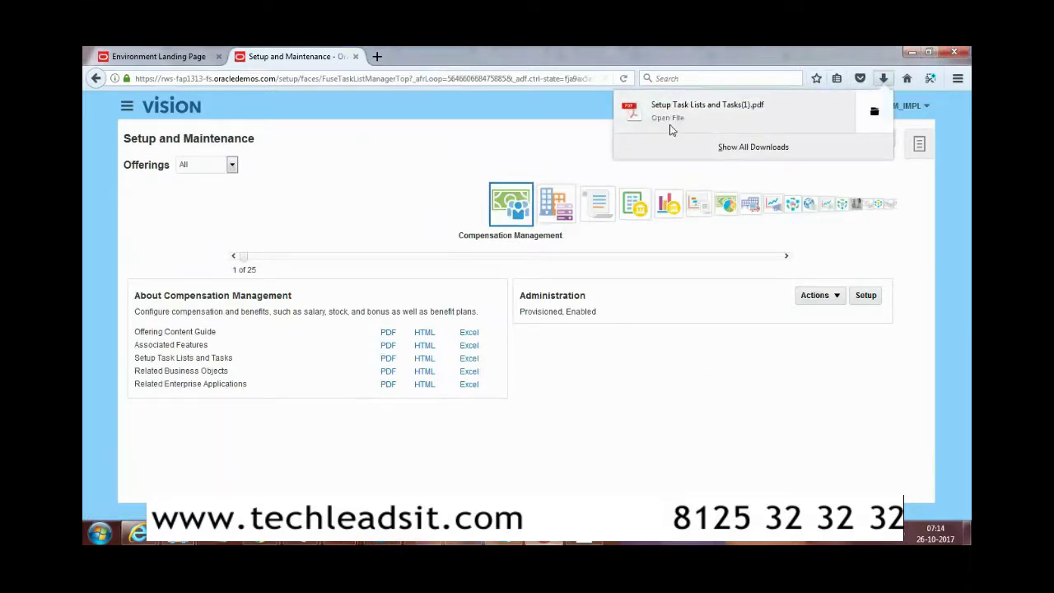
click(771, 129)
click(731, 121)
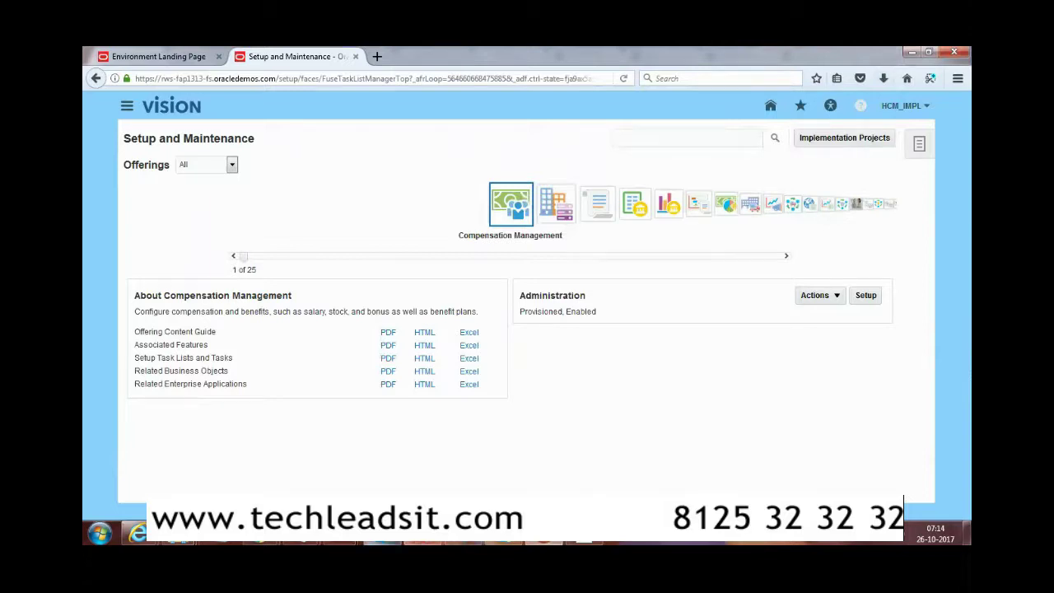
mouse_move(362, 536)
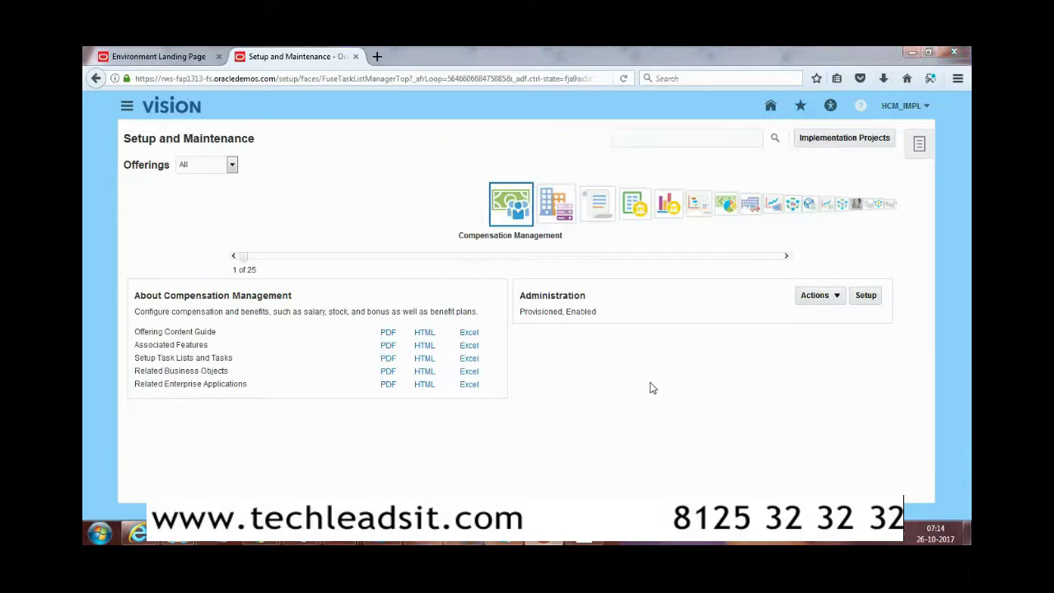
click(425, 359)
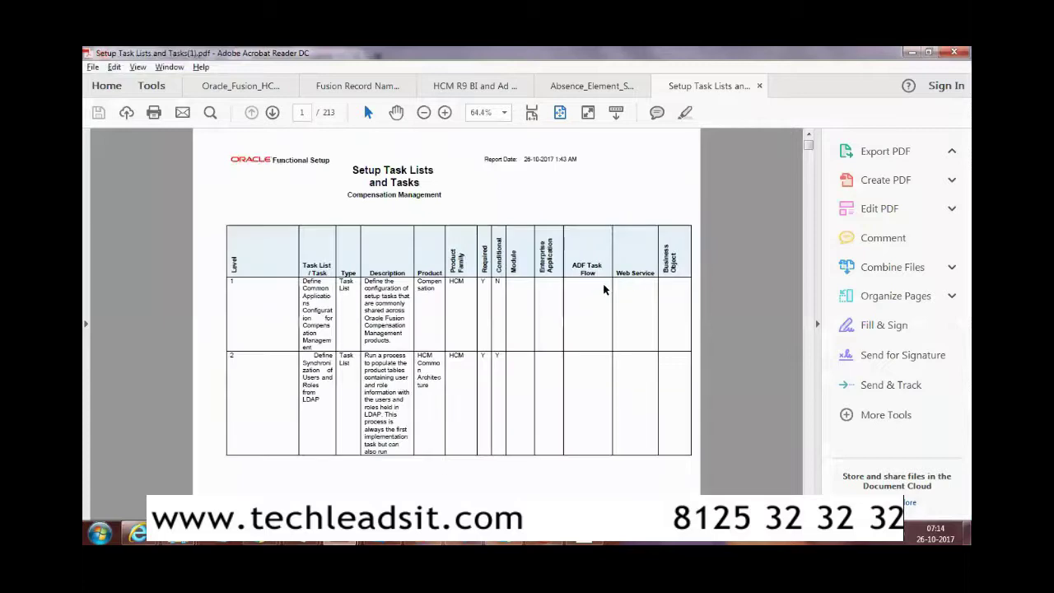
click(913, 52)
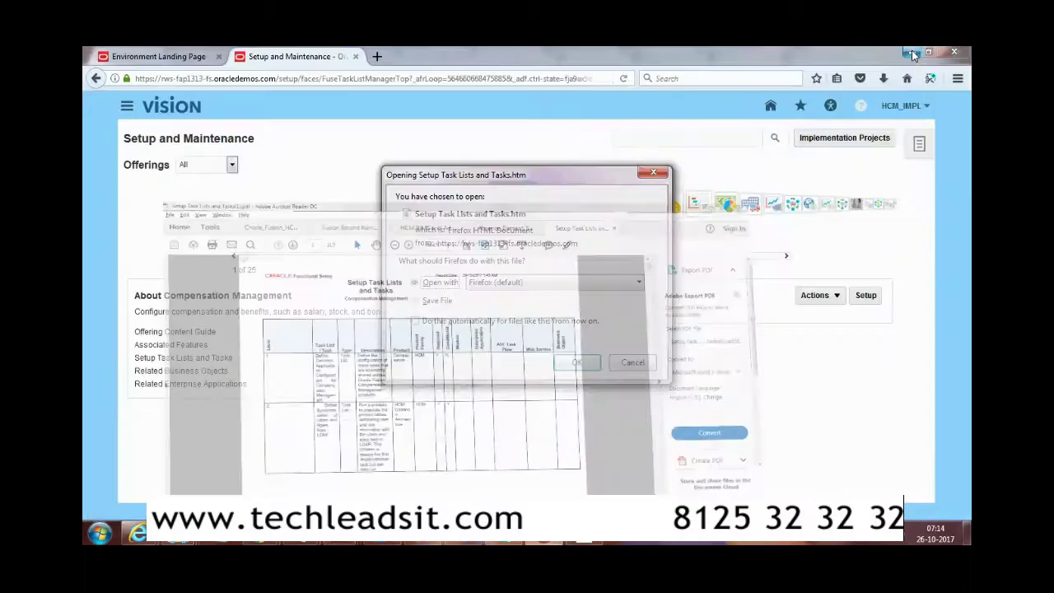
click(642, 367)
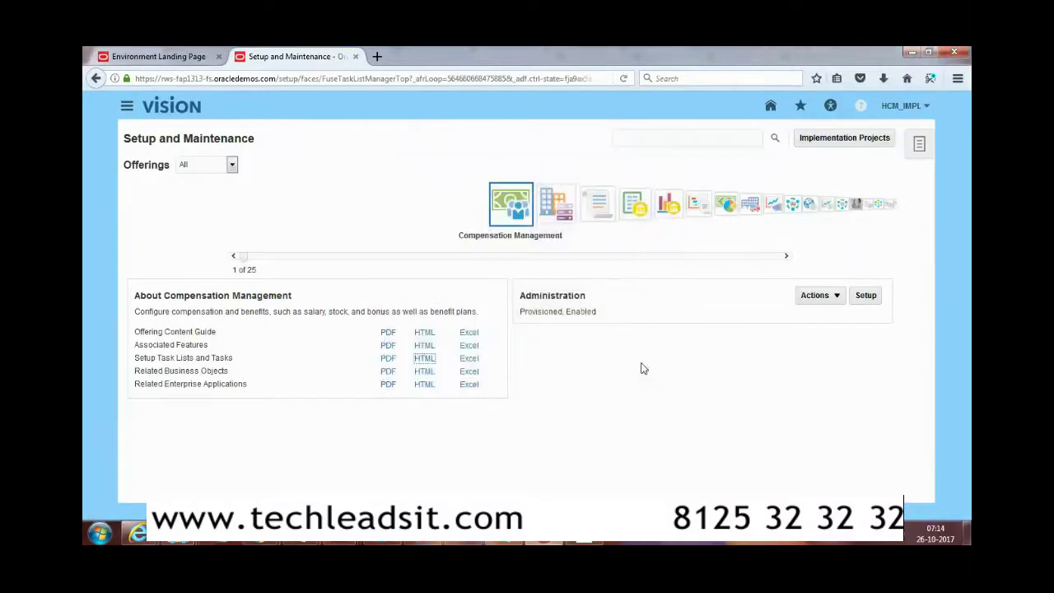
Switch to the PDF report in Adobe Acrobat Reader and show it at 100% zoom with the tools pane hidden.
click(676, 449)
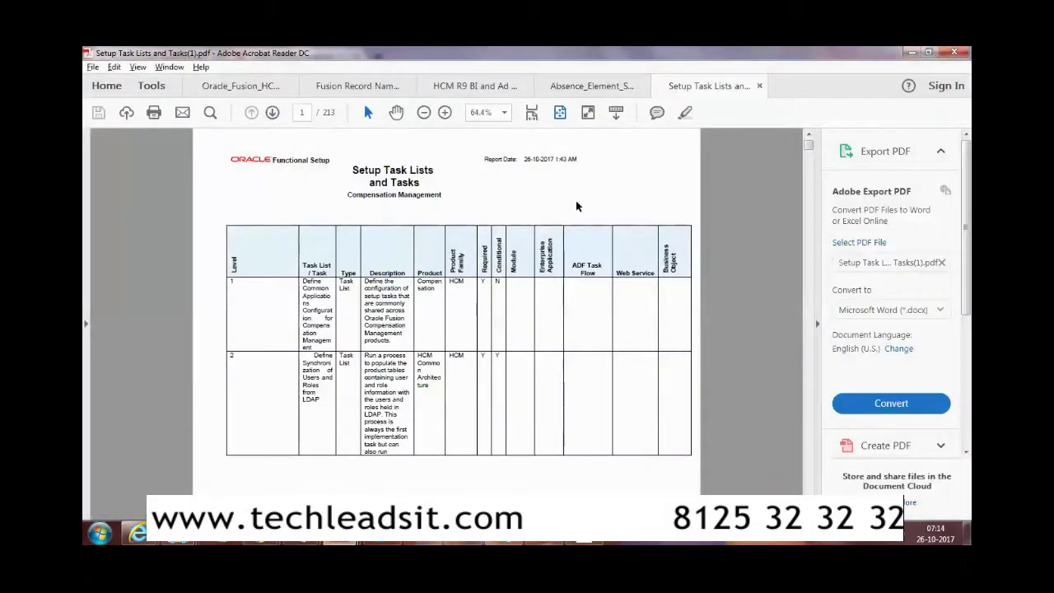
click(506, 116)
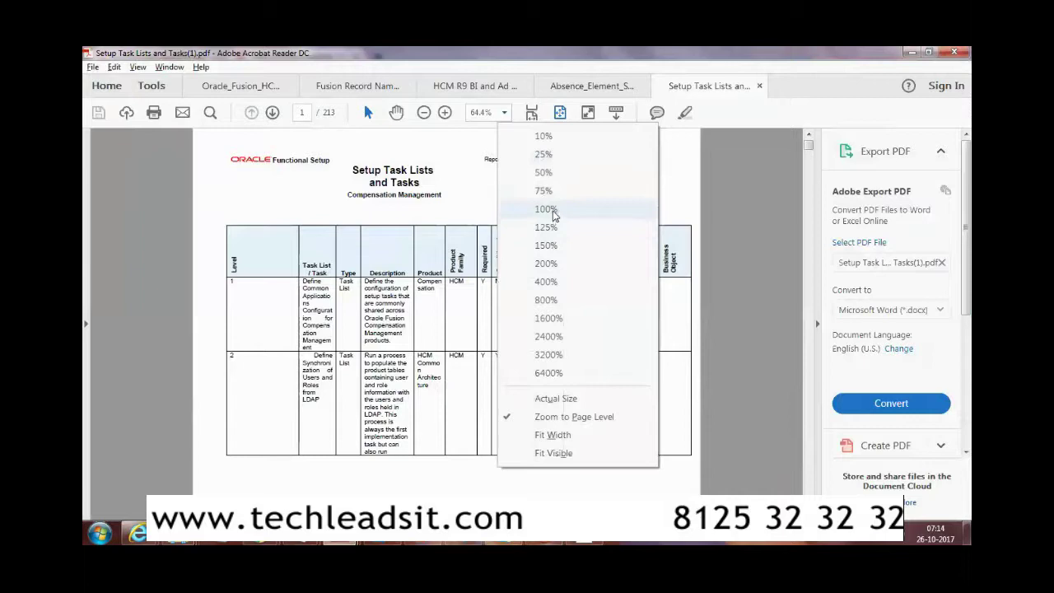
click(553, 211)
click(818, 324)
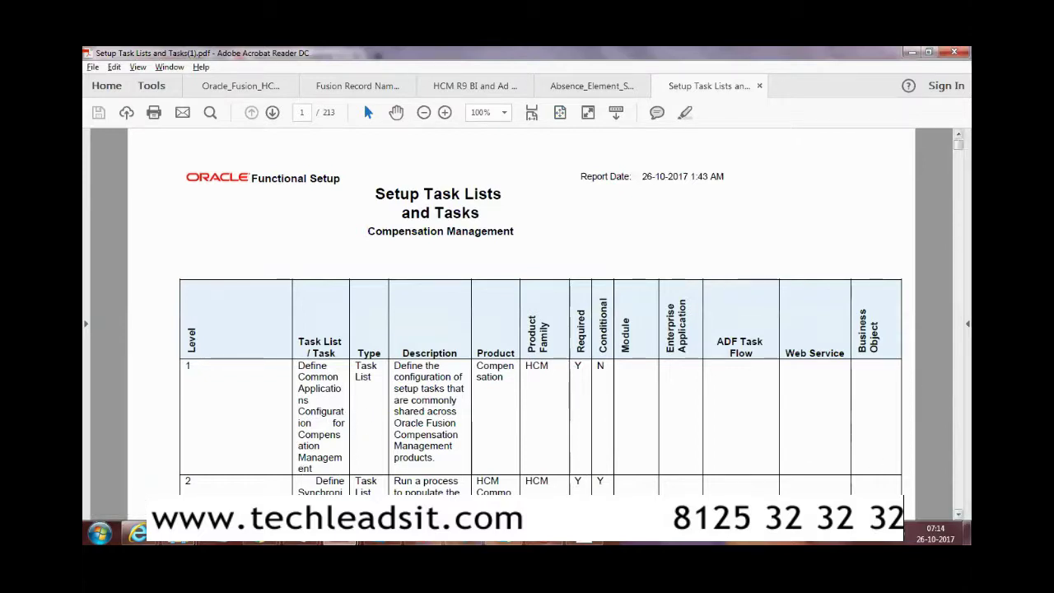
Examine the levels, types, descriptions and required flags of the Compensation Management setup tasks on the report's first four pages.
scroll(527, 329, down, 4)
scroll(937, 412, down, 15)
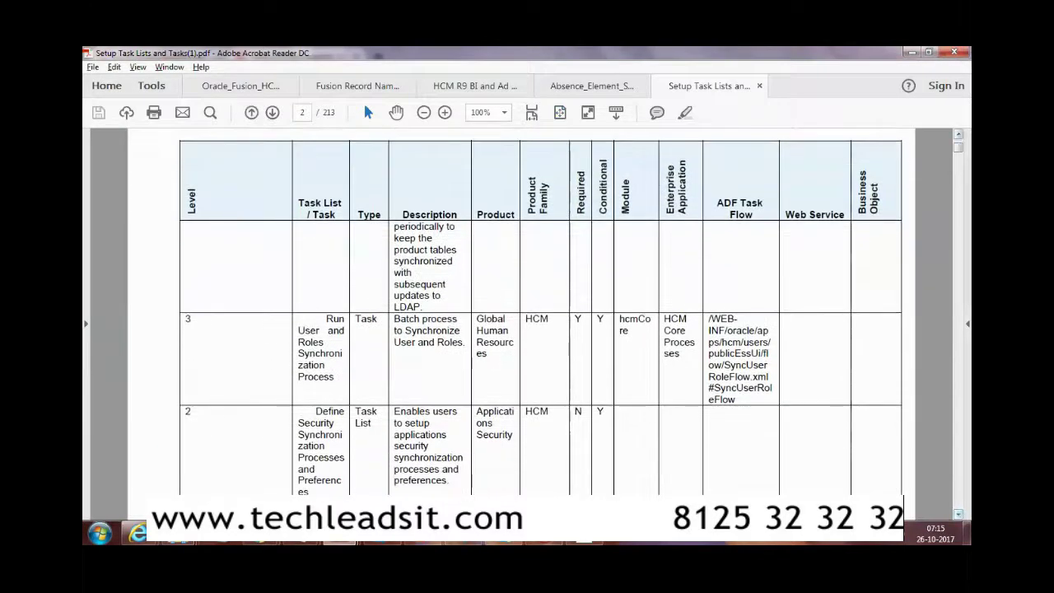
scroll(527, 330, up, 10)
scroll(527, 329, down, 3)
scroll(498, 374, up, 1)
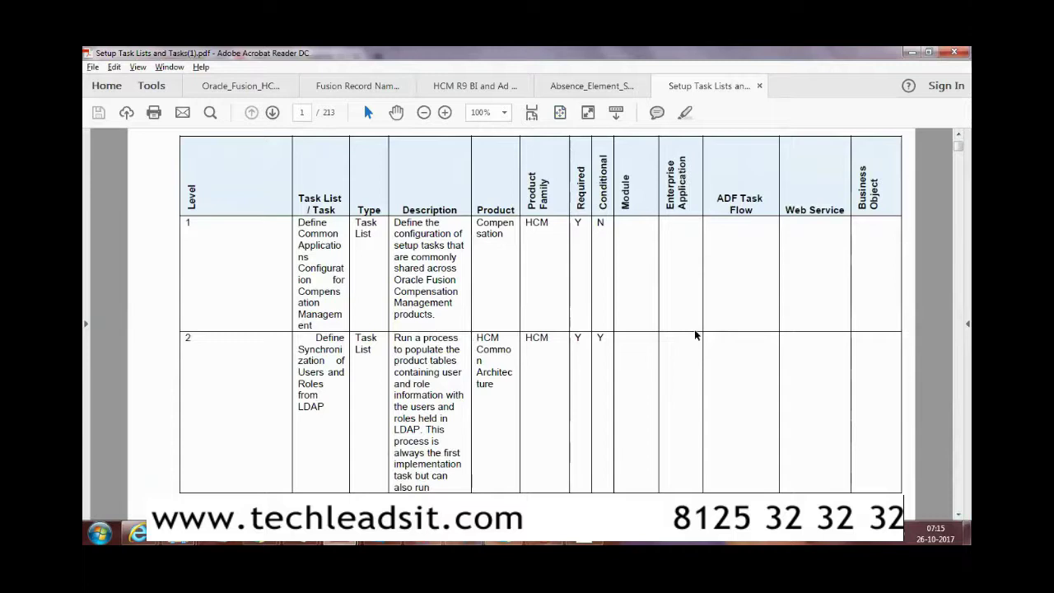
scroll(884, 401, down, 2)
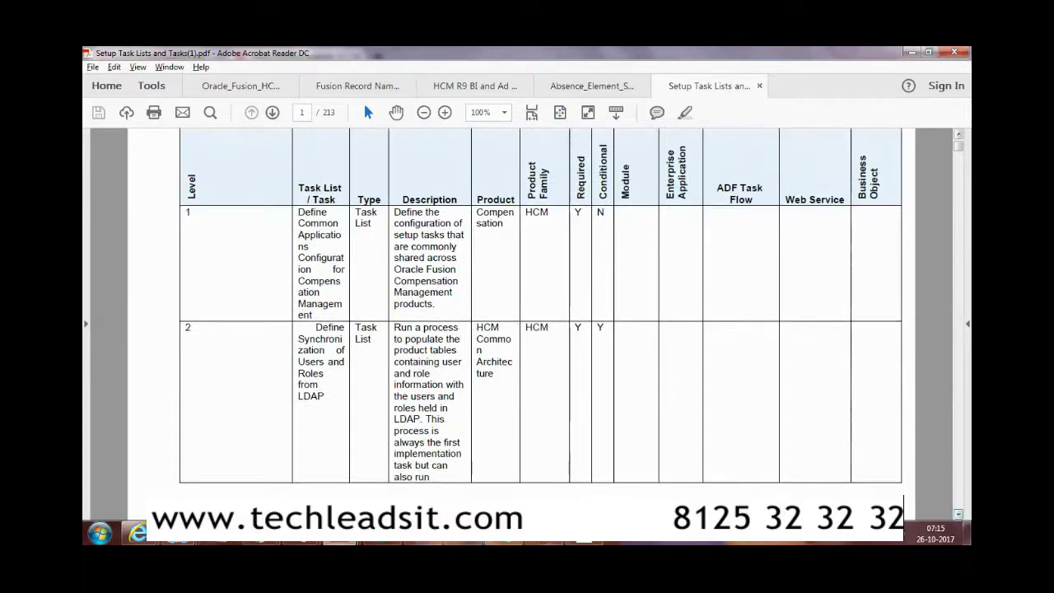
scroll(637, 402, down, 10)
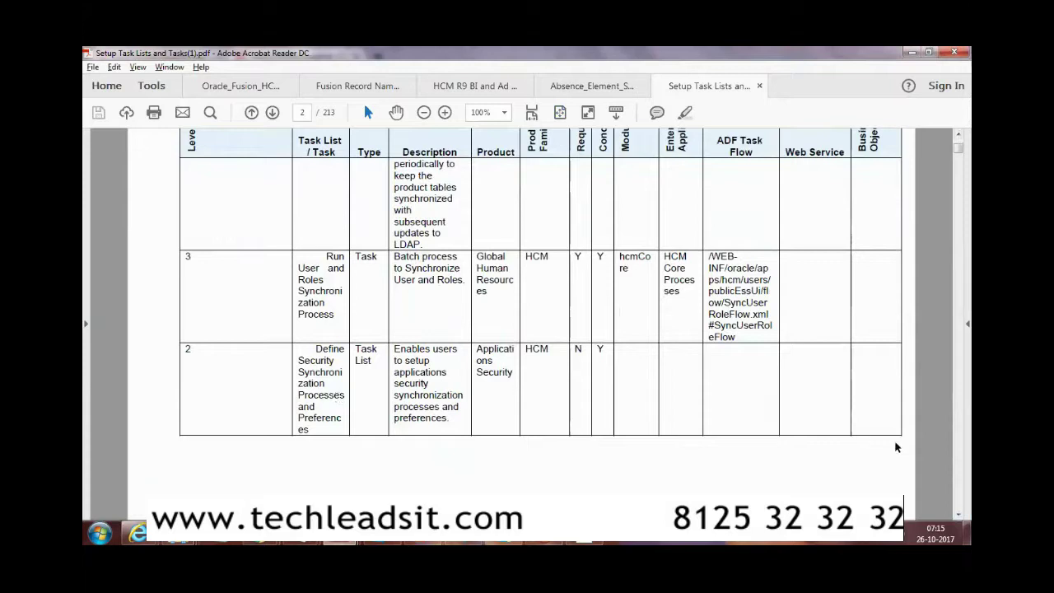
click(958, 513)
scroll(541, 313, down, 10)
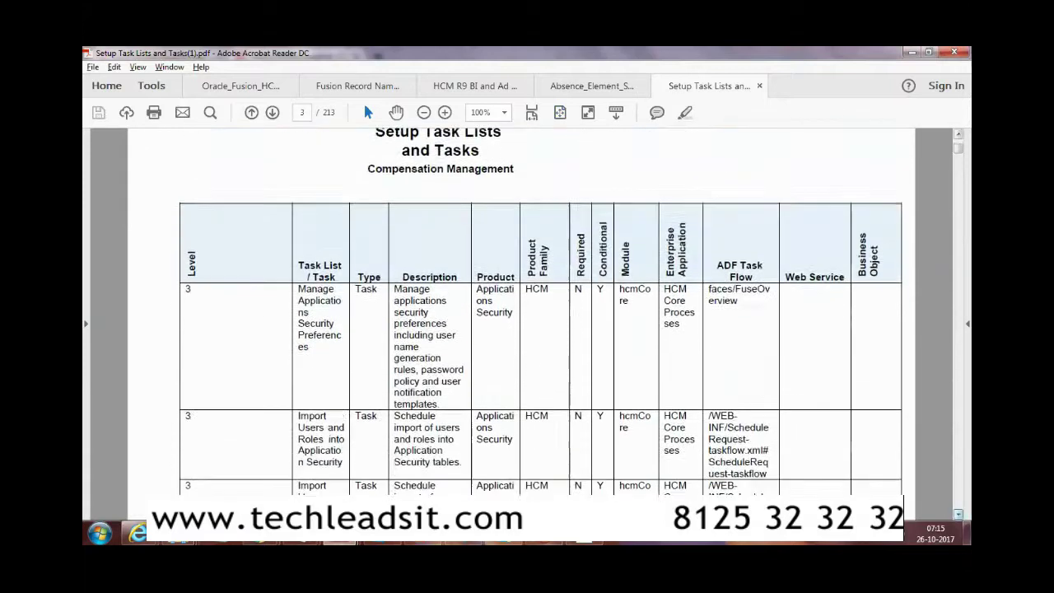
scroll(649, 381, down, 8)
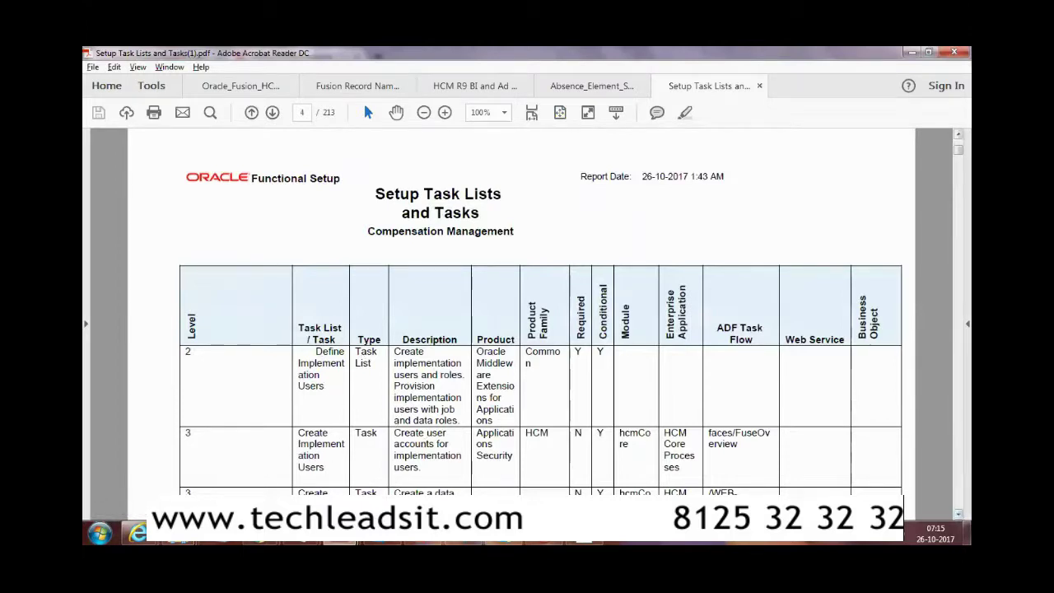
scroll(794, 439, down, 3)
scroll(651, 428, down, 5)
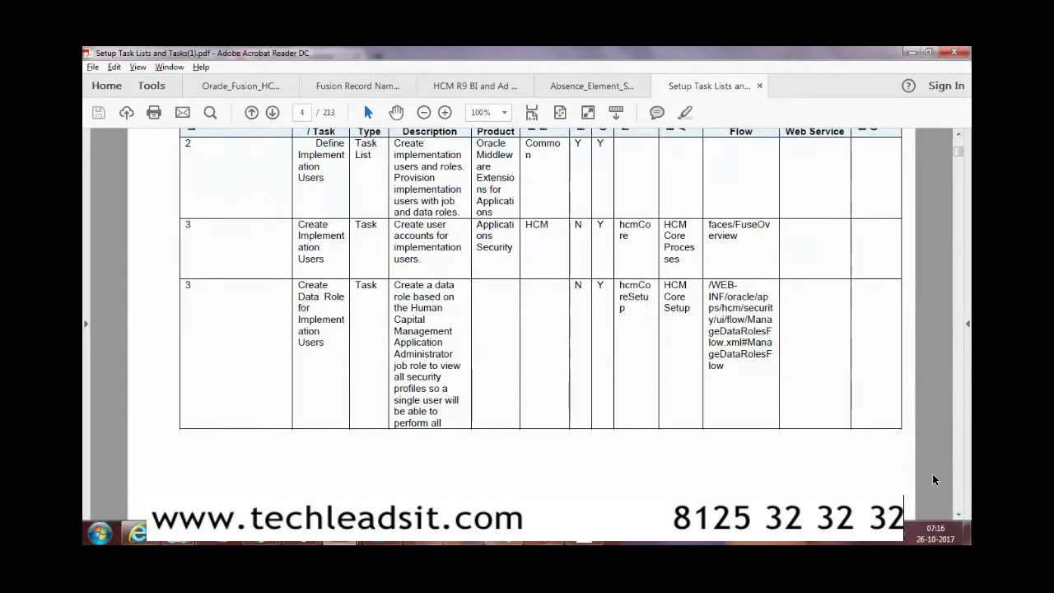
Examine the setup tasks on pages 5 and 6 of the PDF report and return to Setup and Maintenance in the browser.
scroll(959, 495, down, 5)
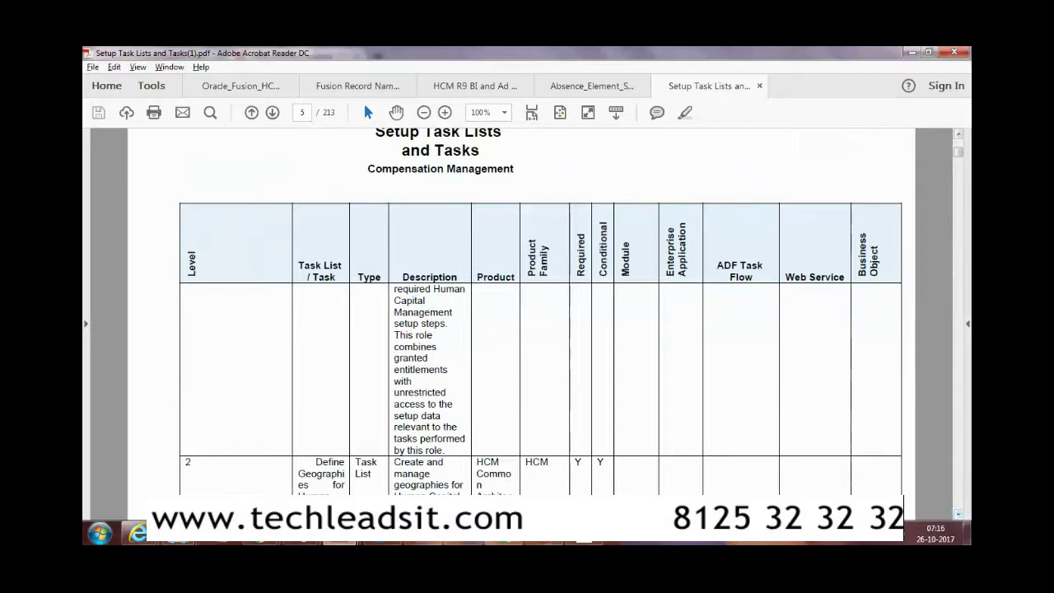
scroll(531, 321, down, 3)
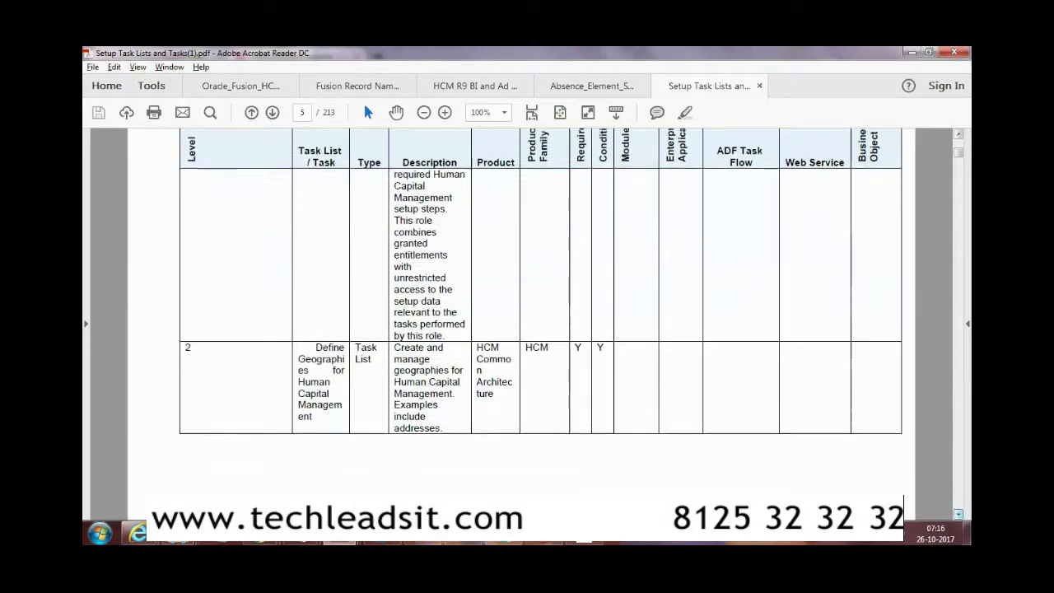
scroll(531, 321, down, 3)
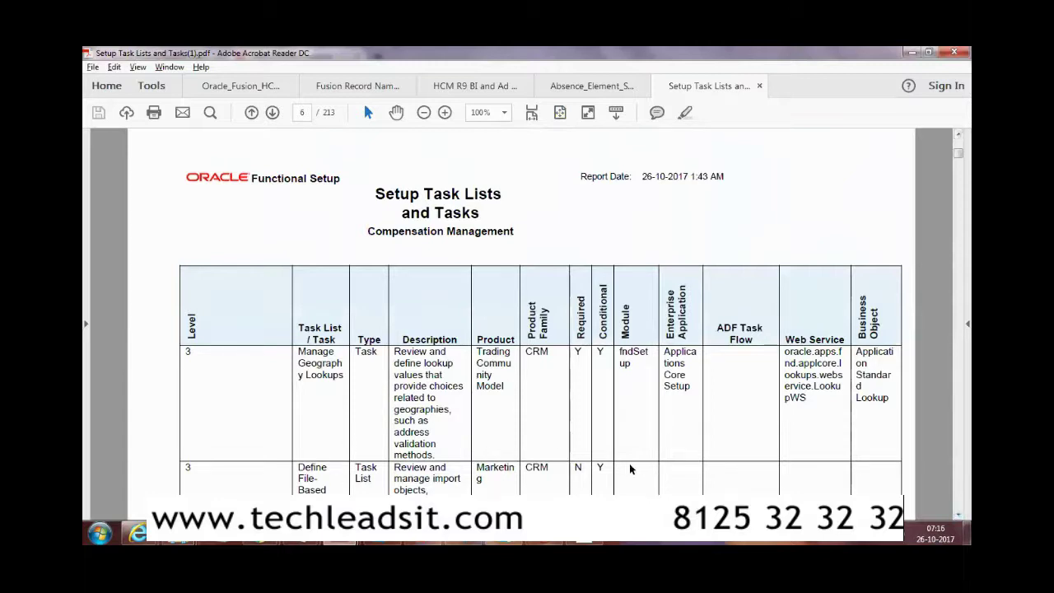
click(911, 52)
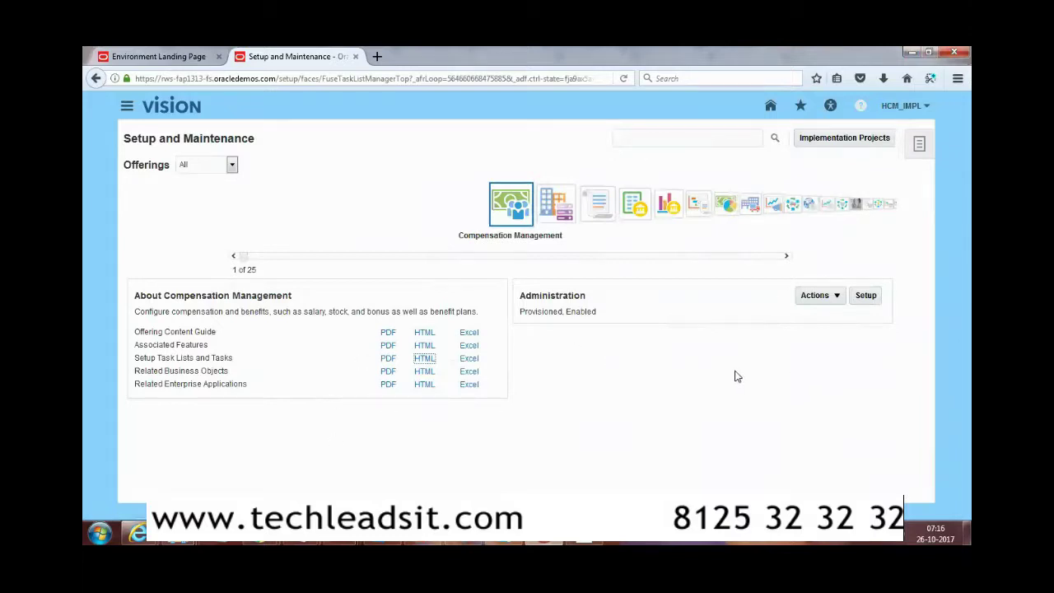
Start a new implementation project named USS HCM Project and continue to its offering selection.
click(846, 140)
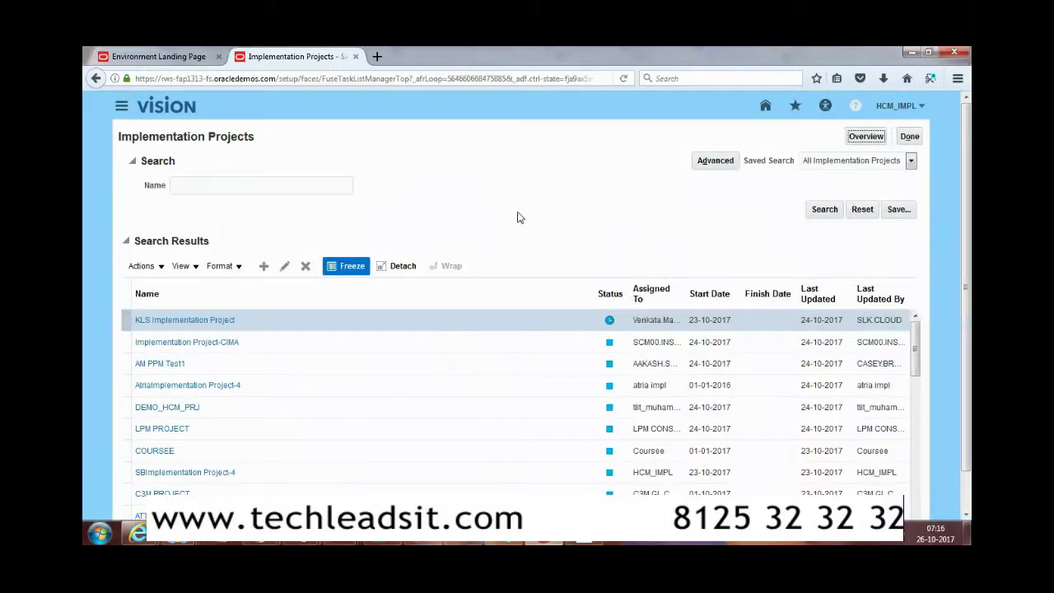
click(263, 267)
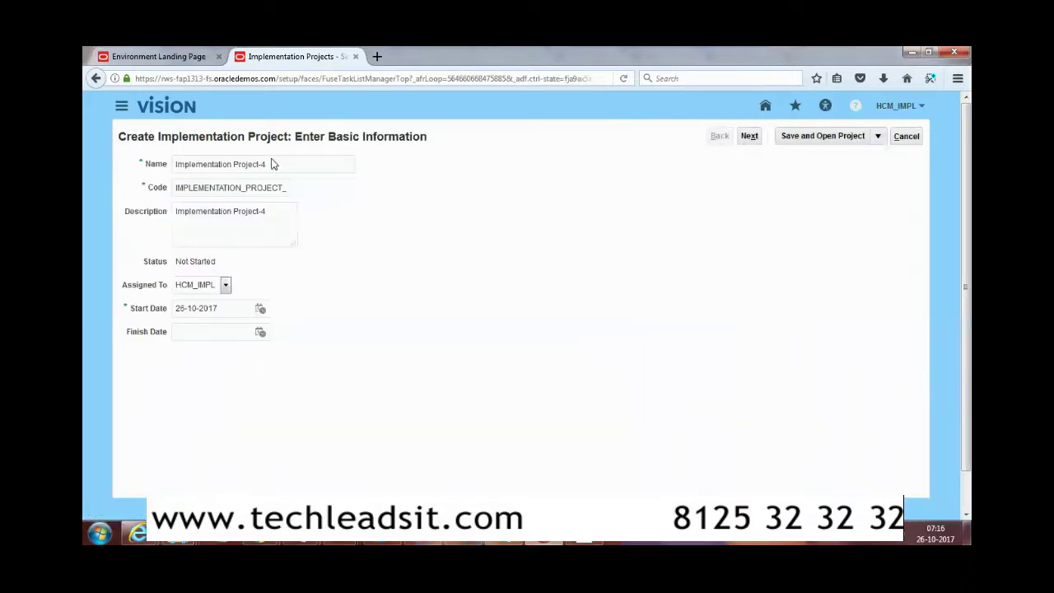
triple_click(231, 168)
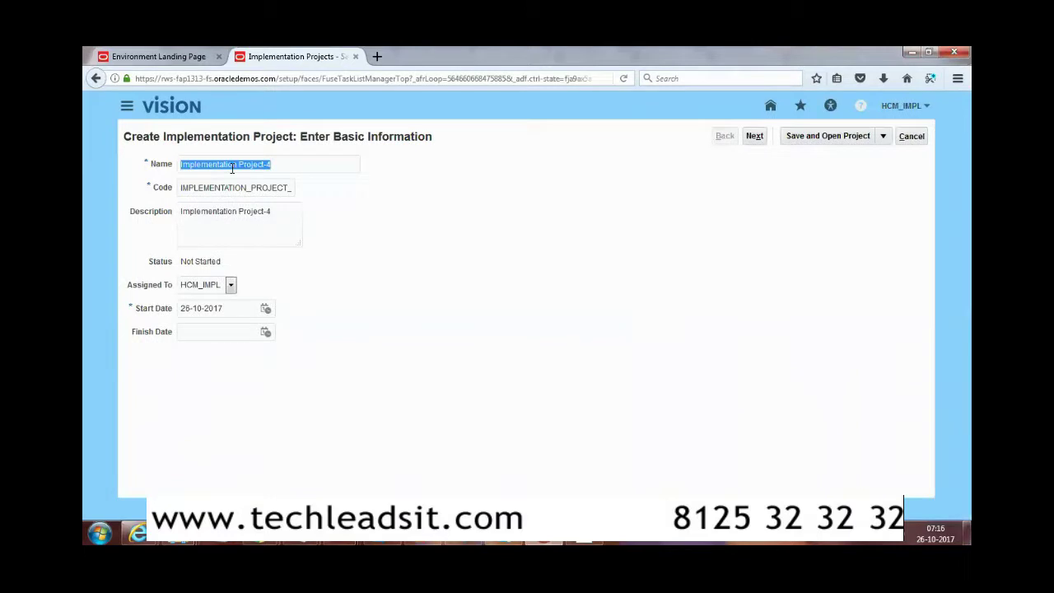
text(USS HCM Project)
click(272, 187)
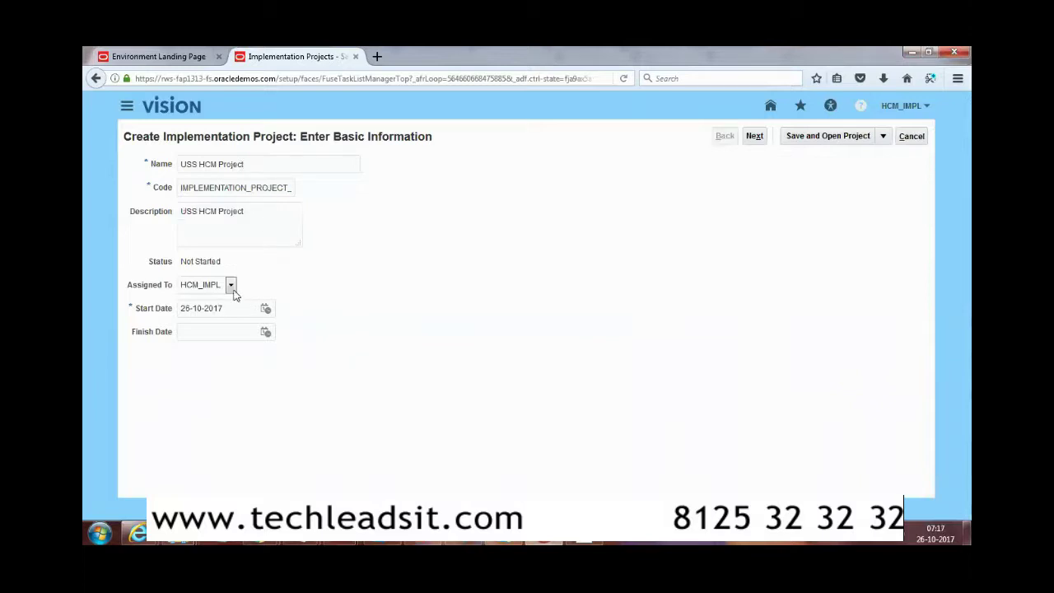
click(755, 135)
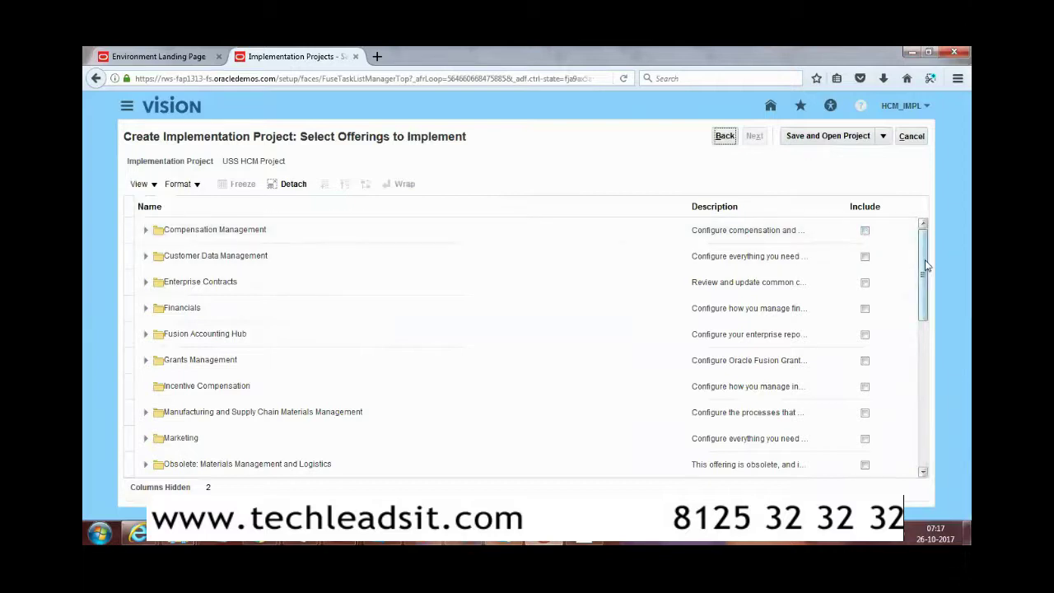
Expand the Workforce Deployment offering and include it in the implementation project.
drag(926, 265, 933, 444)
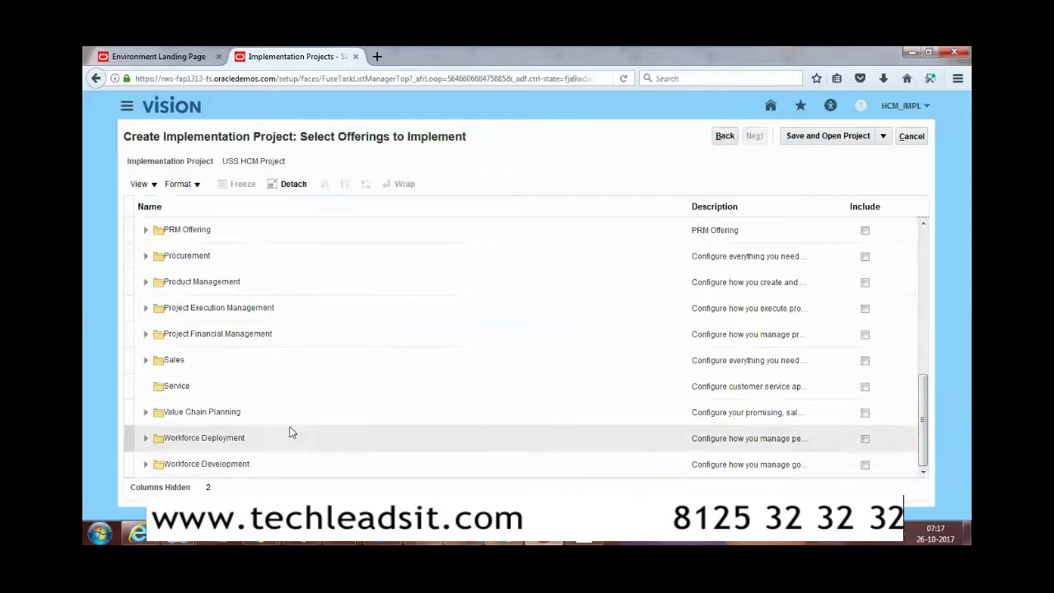
click(145, 439)
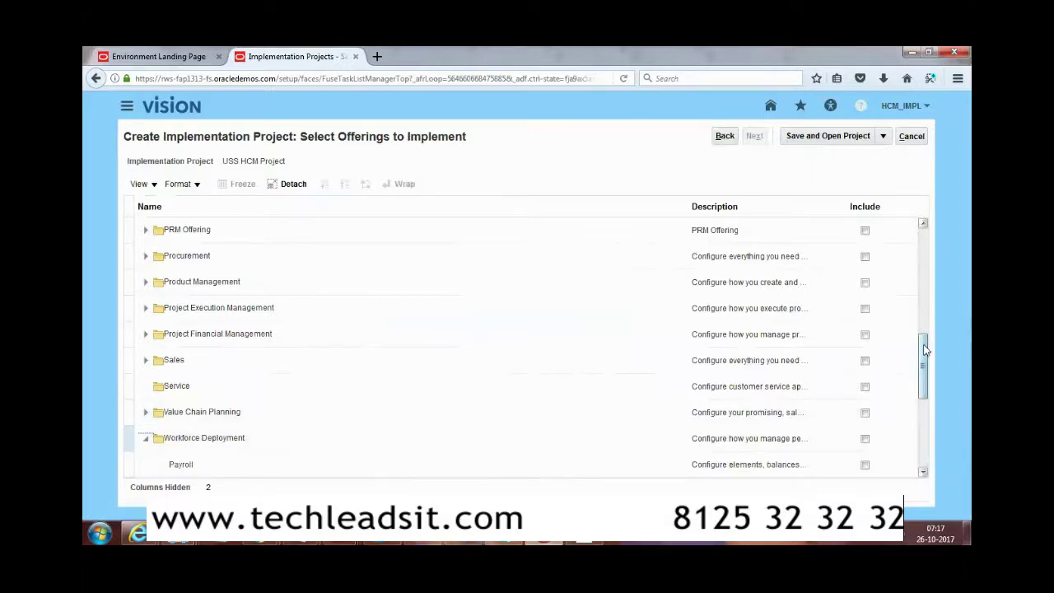
scroll(924, 350, down, 3)
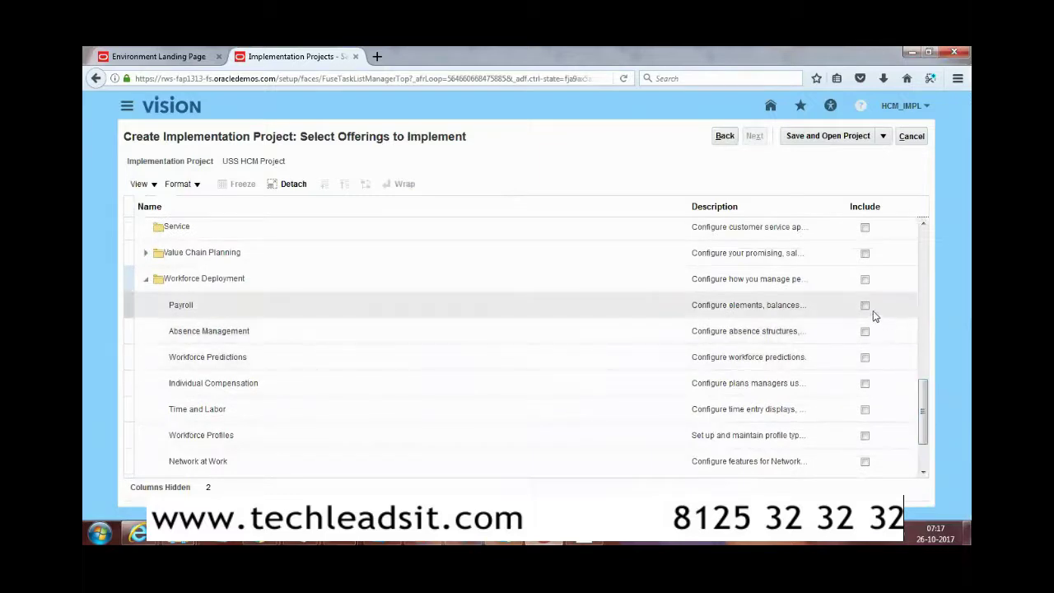
click(866, 280)
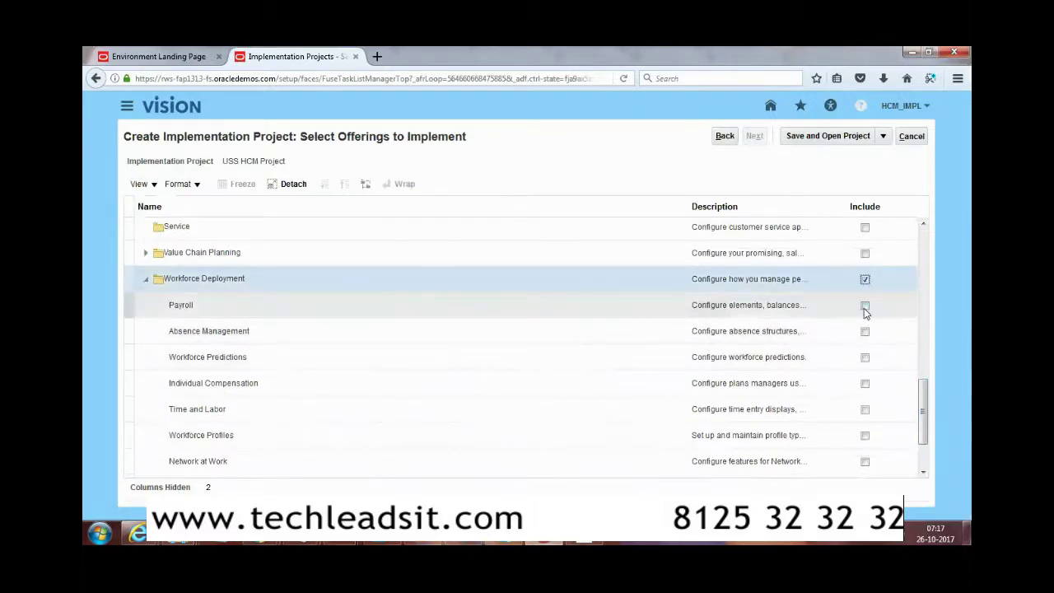
Include Payroll, Absence Management, Workforce Predictions, Individual Compensation, Time and Labor, Workforce Profiles, Network at Work and Workforce Management under Workforce Deployment.
click(865, 310)
click(866, 334)
click(865, 361)
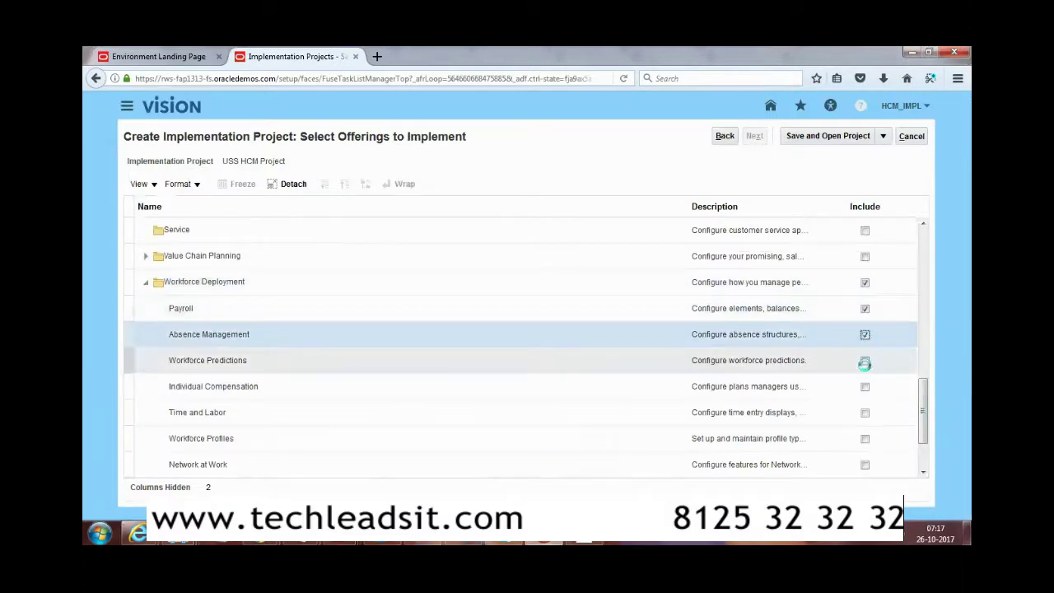
click(865, 386)
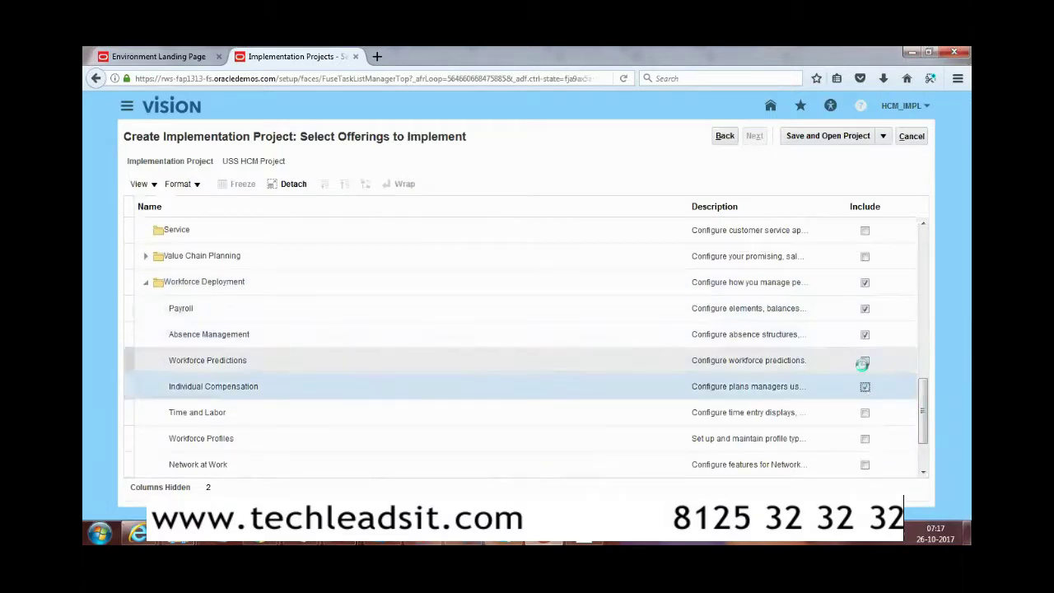
click(864, 361)
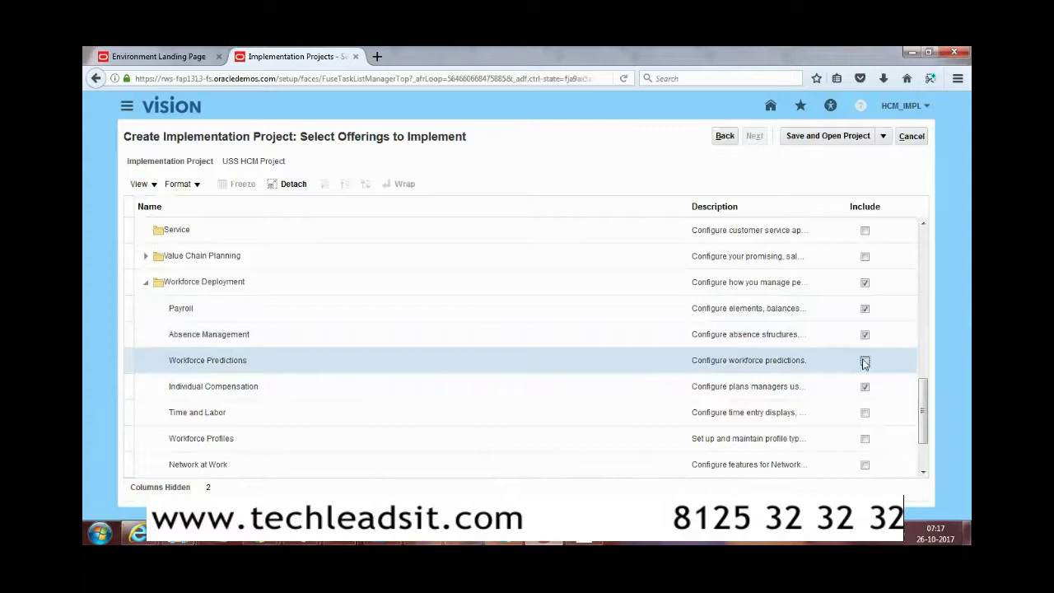
click(864, 414)
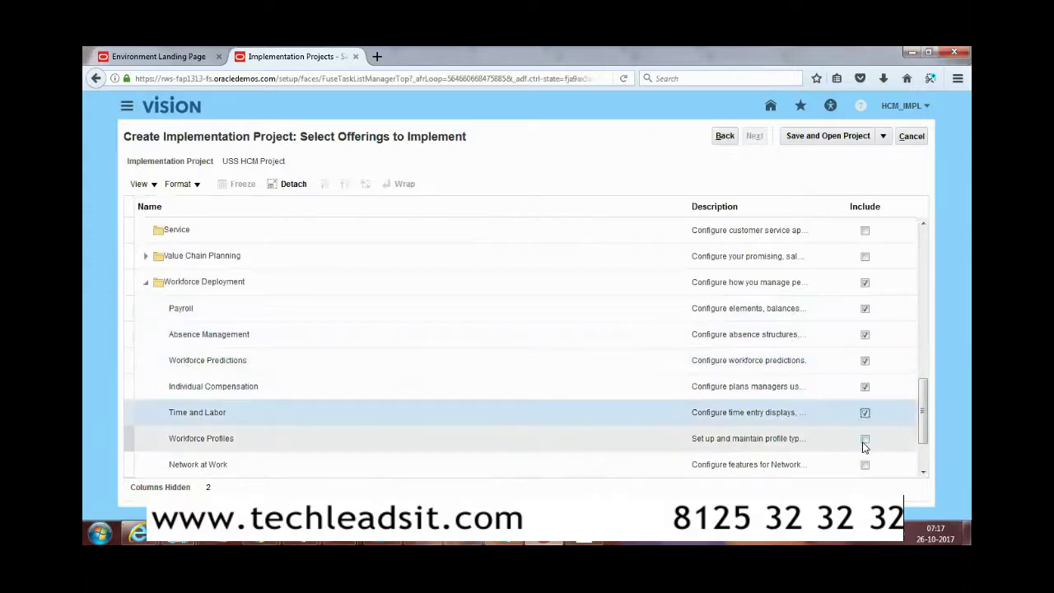
click(865, 440)
click(865, 465)
drag(924, 407, 925, 442)
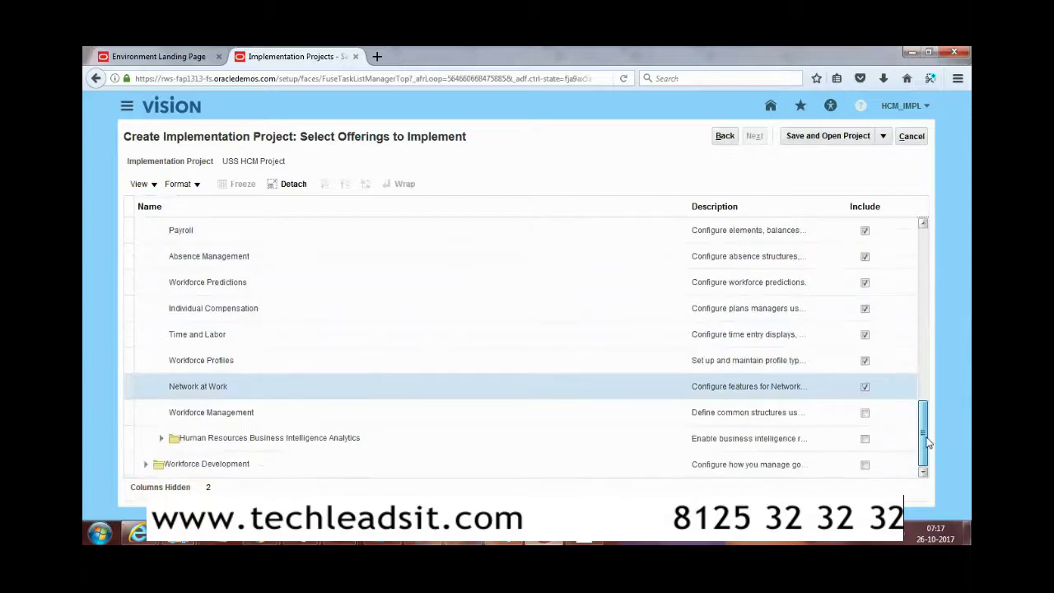
click(865, 414)
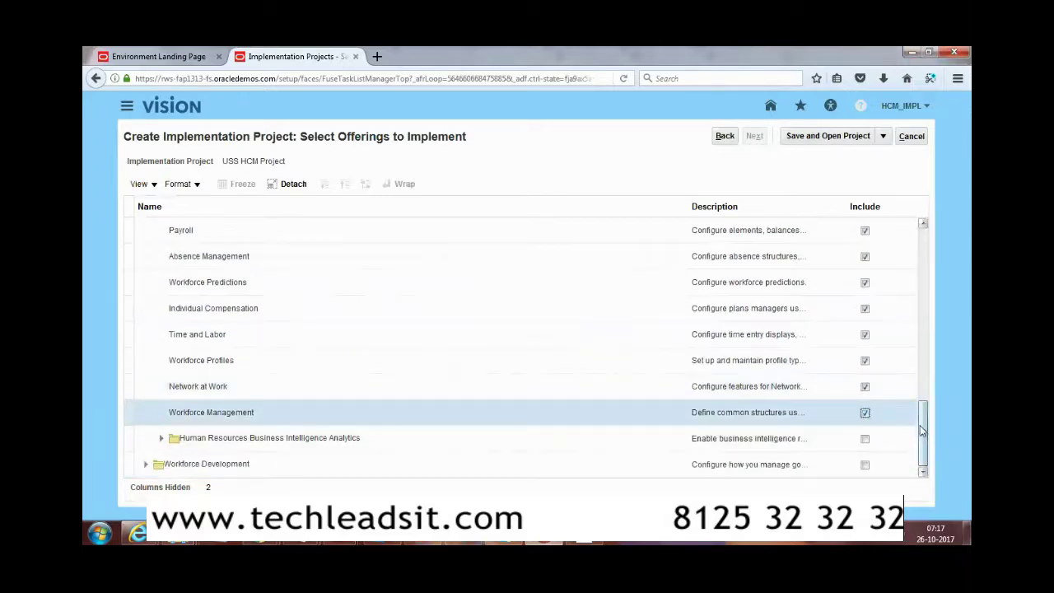
Include Human Resources Business Intelligence Analytics with its Absence and Accrual, Payroll, Workforce Effectiveness and Workforce Deployment analytics options.
click(865, 439)
drag(923, 423, 924, 449)
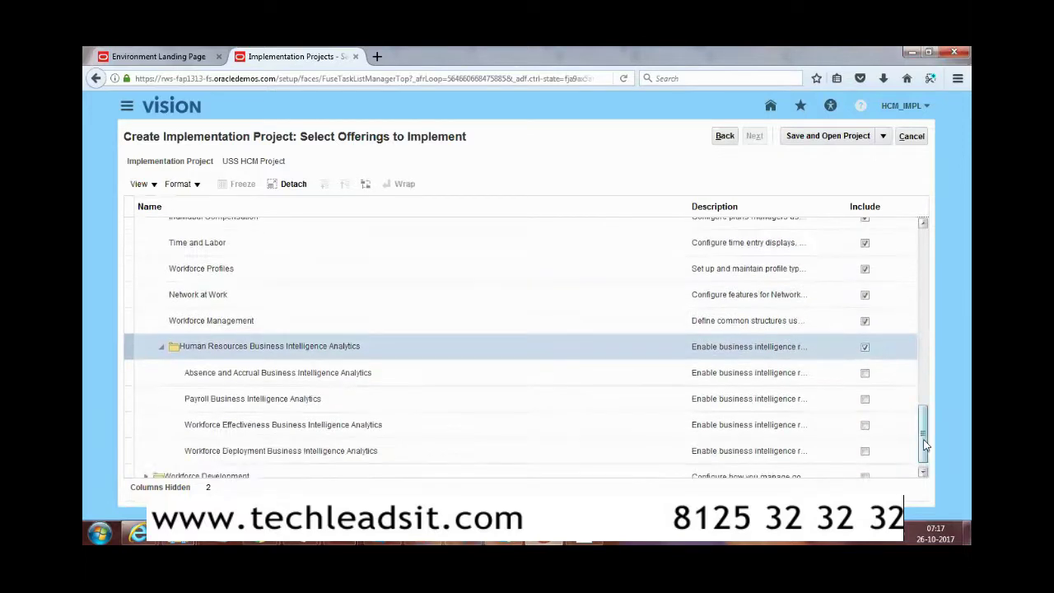
click(865, 374)
click(865, 399)
click(865, 424)
click(865, 399)
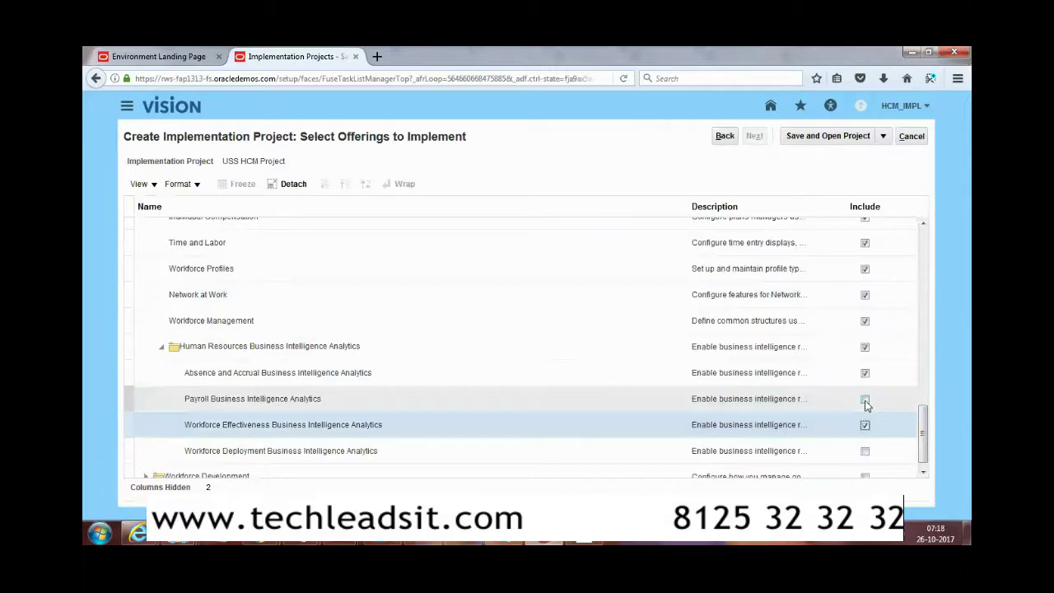
click(865, 452)
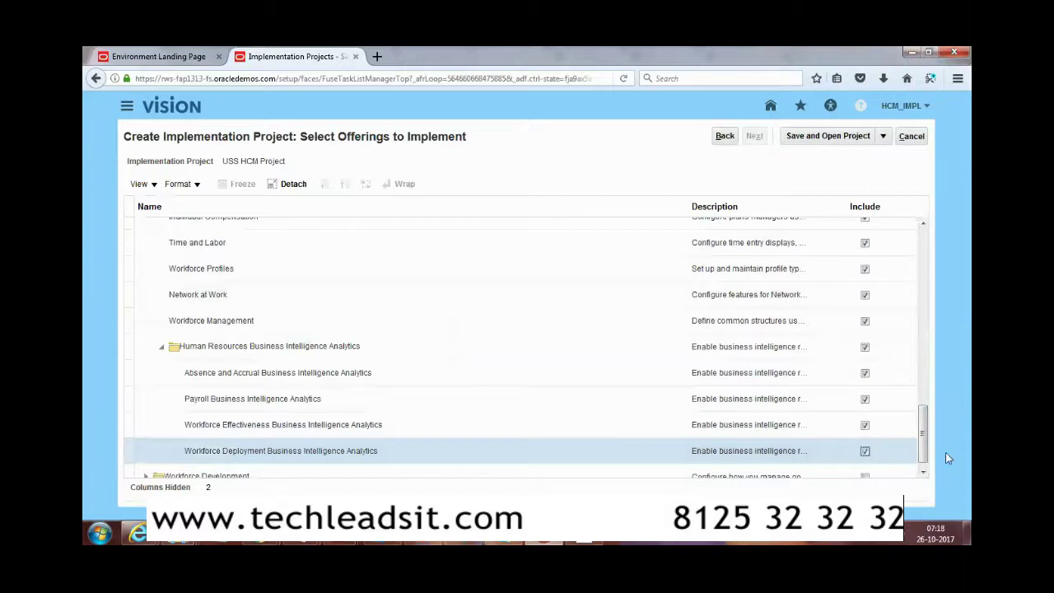
Check the included offerings and save and open the USS HCM Project.
drag(926, 428, 925, 459)
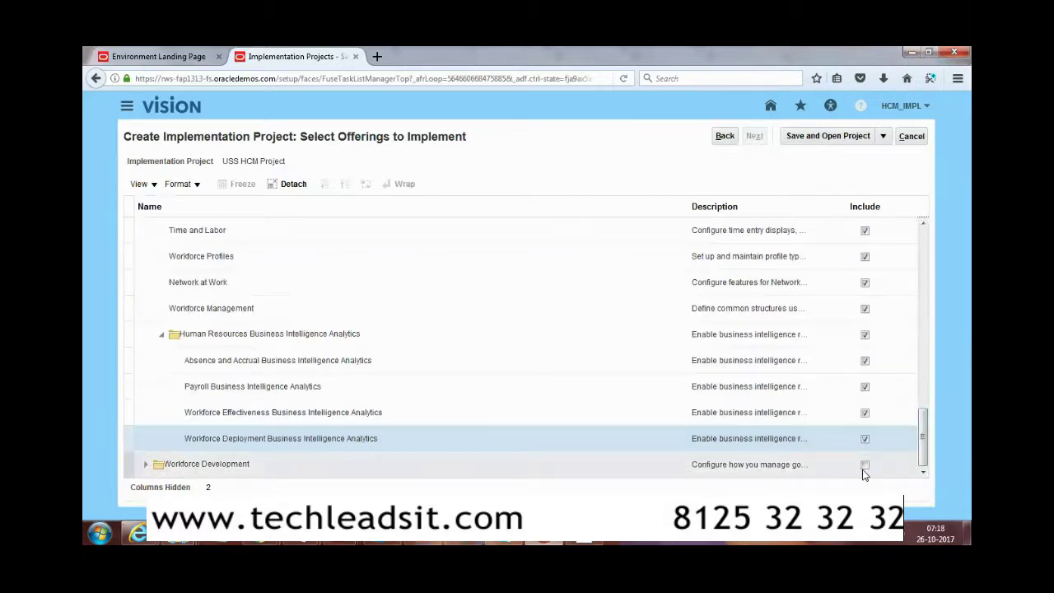
drag(922, 440, 925, 259)
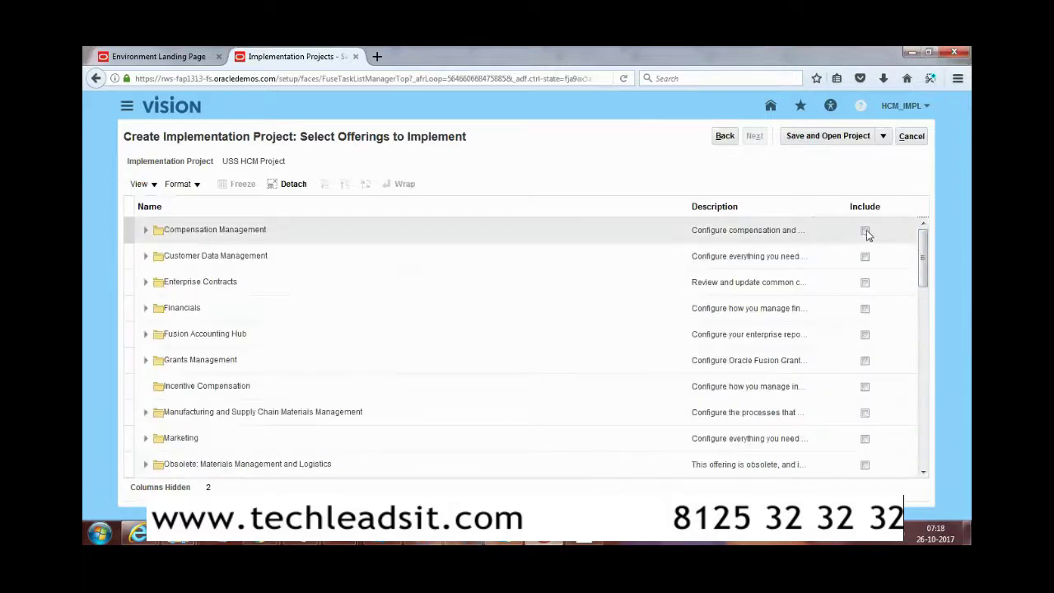
drag(923, 243, 925, 424)
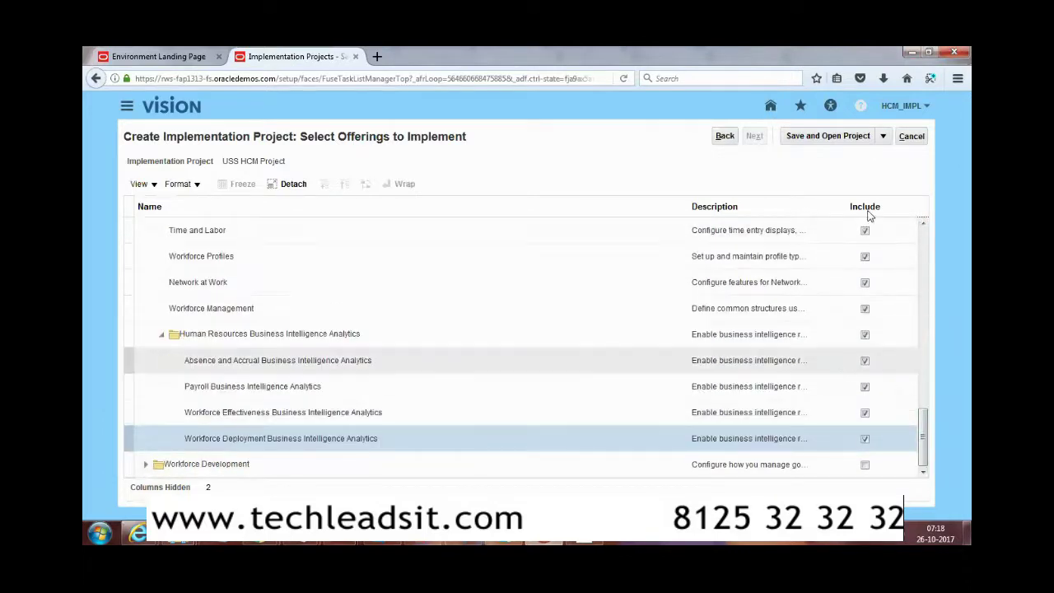
click(822, 139)
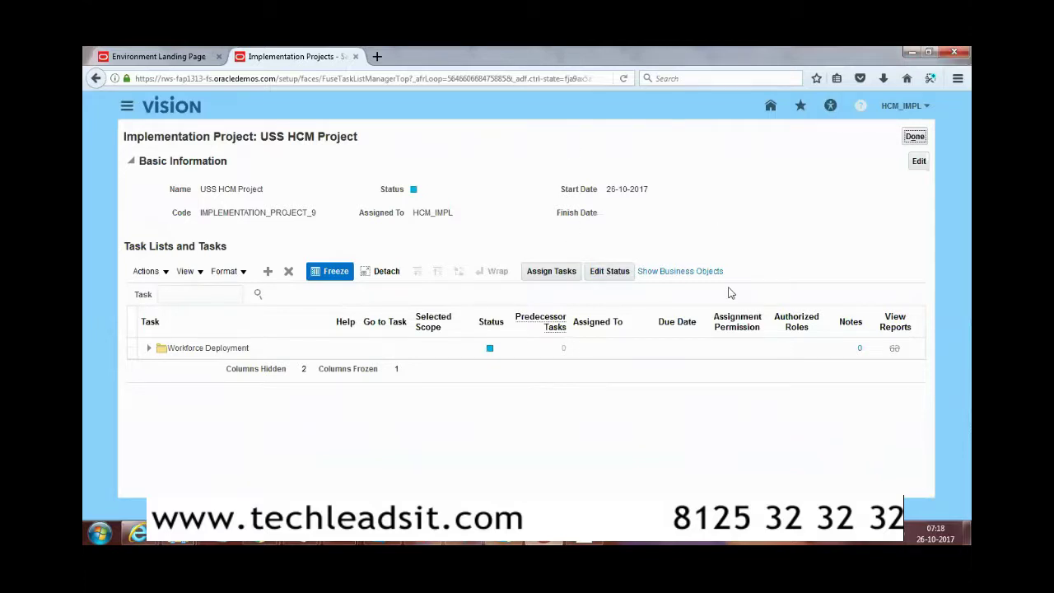
Expand Workforce Deployment and its Define Common Applications Configuration task list and look through the contained task lists.
click(150, 350)
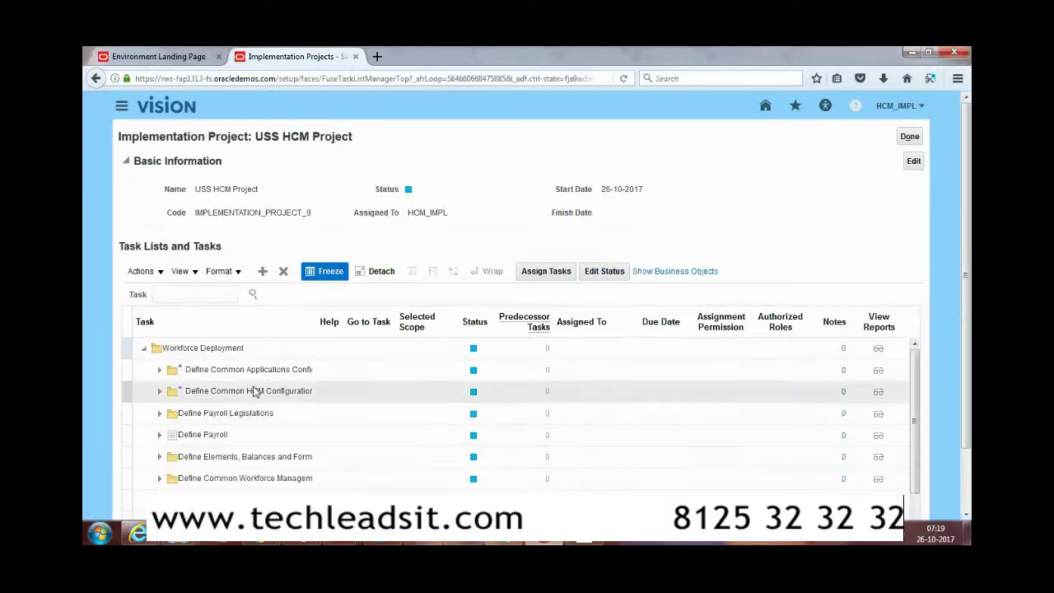
click(157, 373)
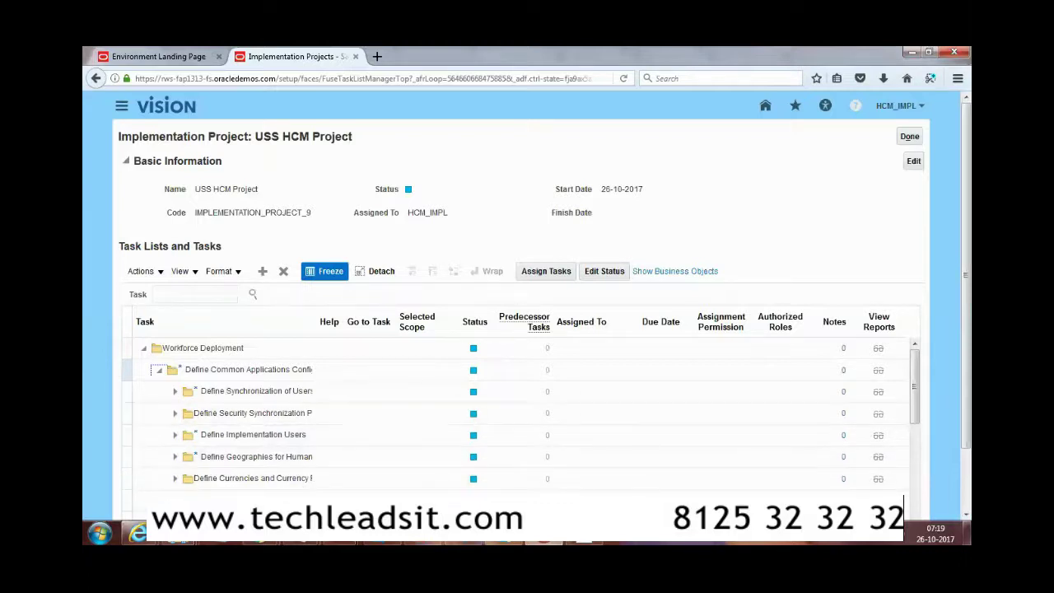
scroll(370, 452, down, 1)
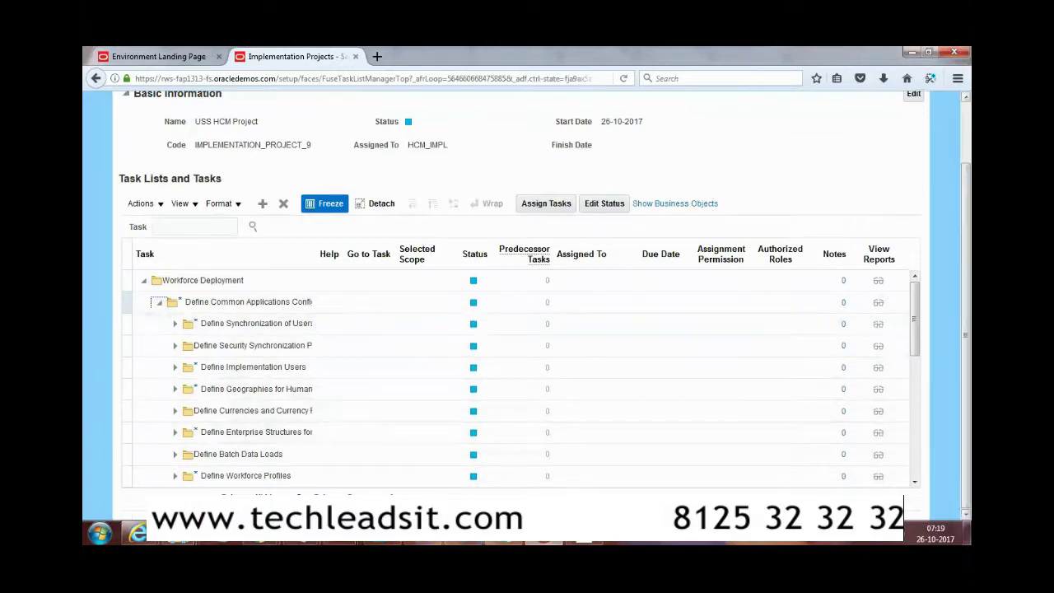
scroll(916, 315, down, 2)
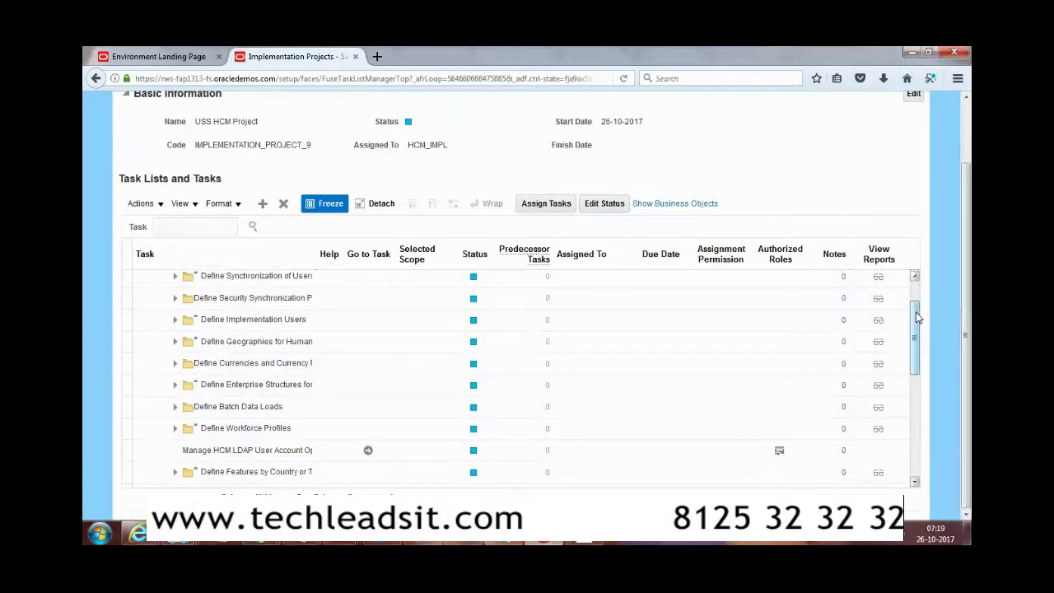
drag(917, 317, 916, 276)
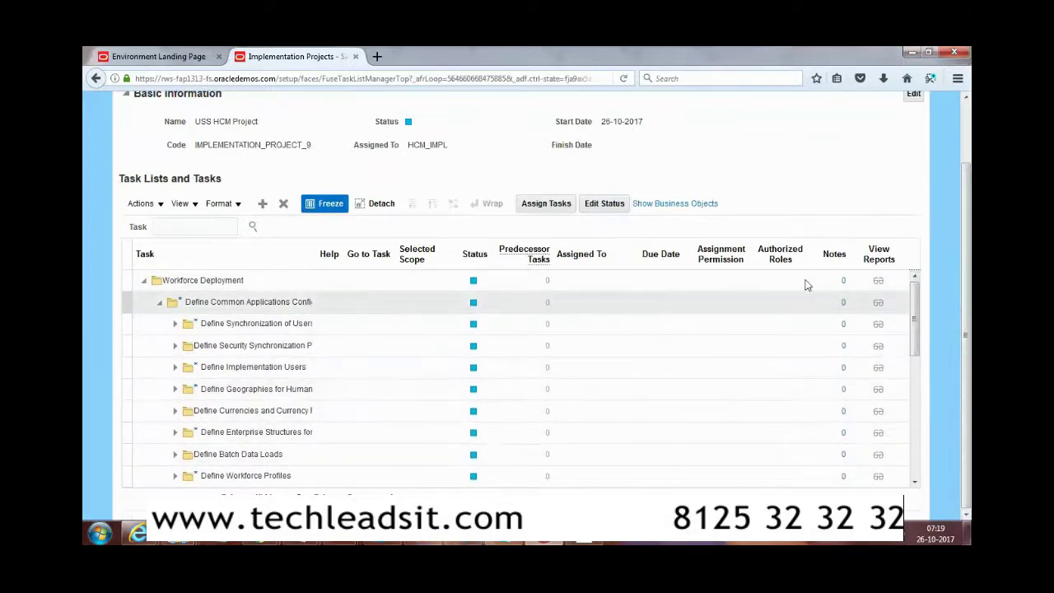
View the task assignment options for Define Common Applications Configuration for Human Capital Management and close them without assigning any users.
click(361, 303)
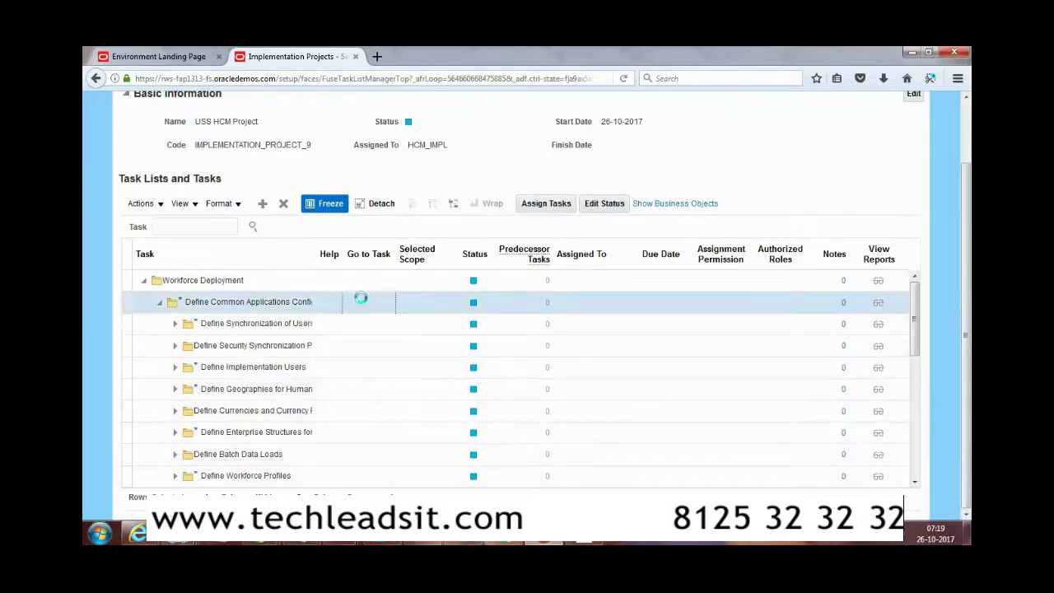
click(540, 208)
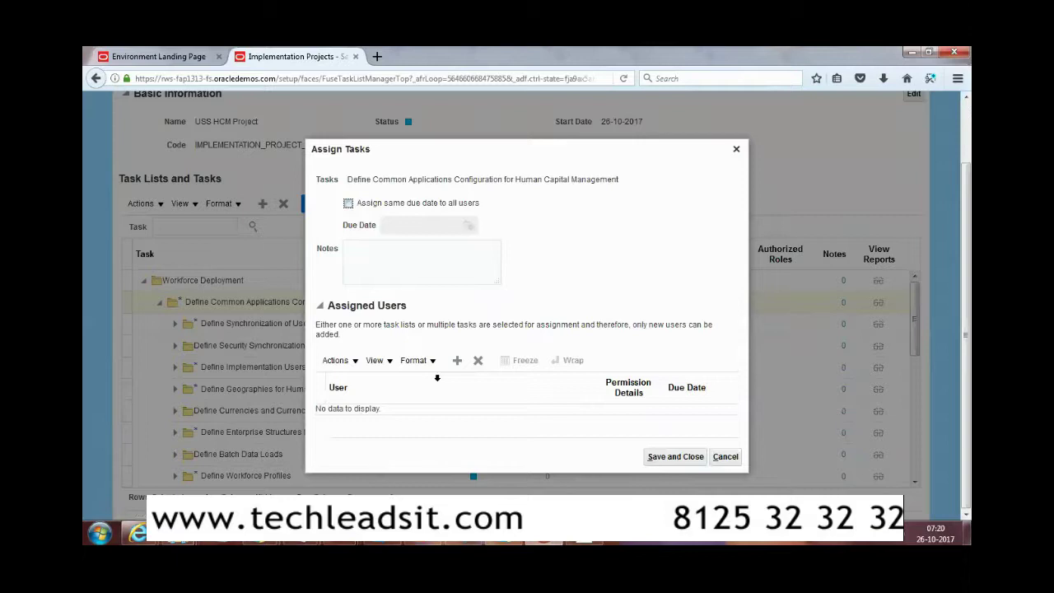
click(725, 456)
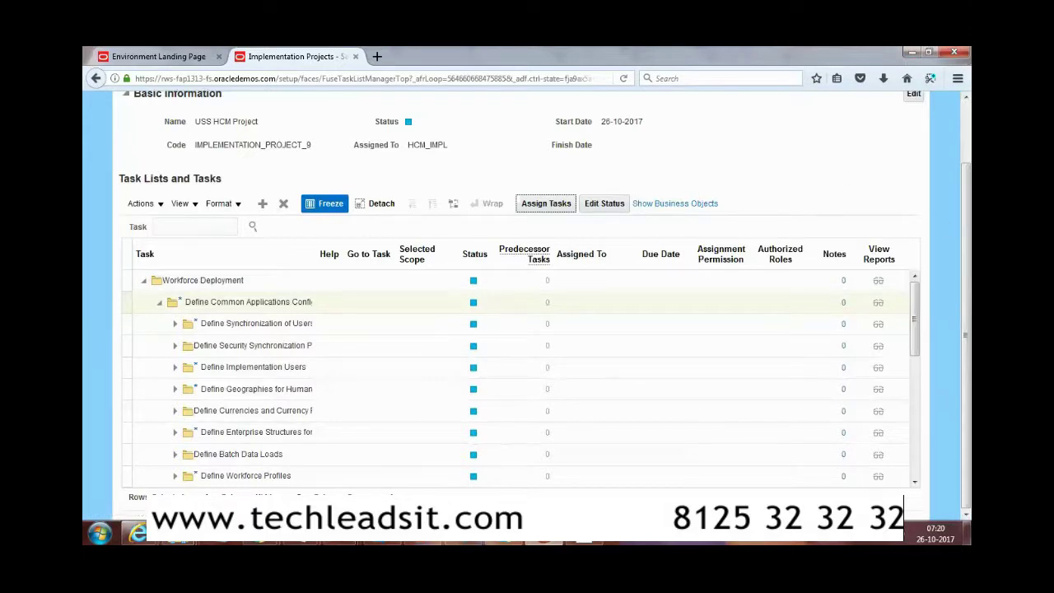
scroll(528, 330, up, 2)
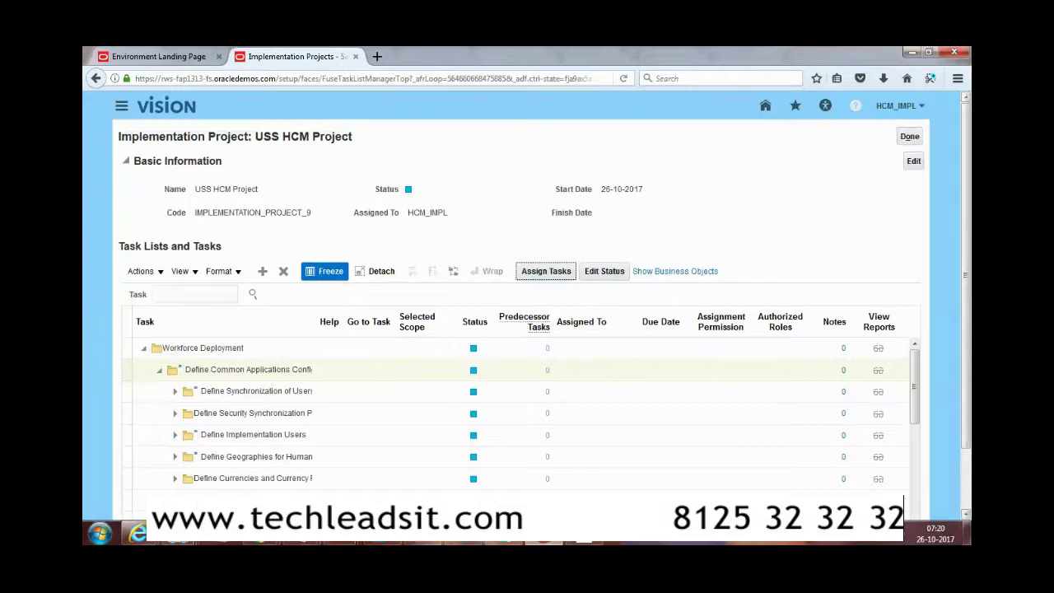
Close the USS HCM Project and the implementation projects list to return to the Setup and Maintenance overview.
click(910, 138)
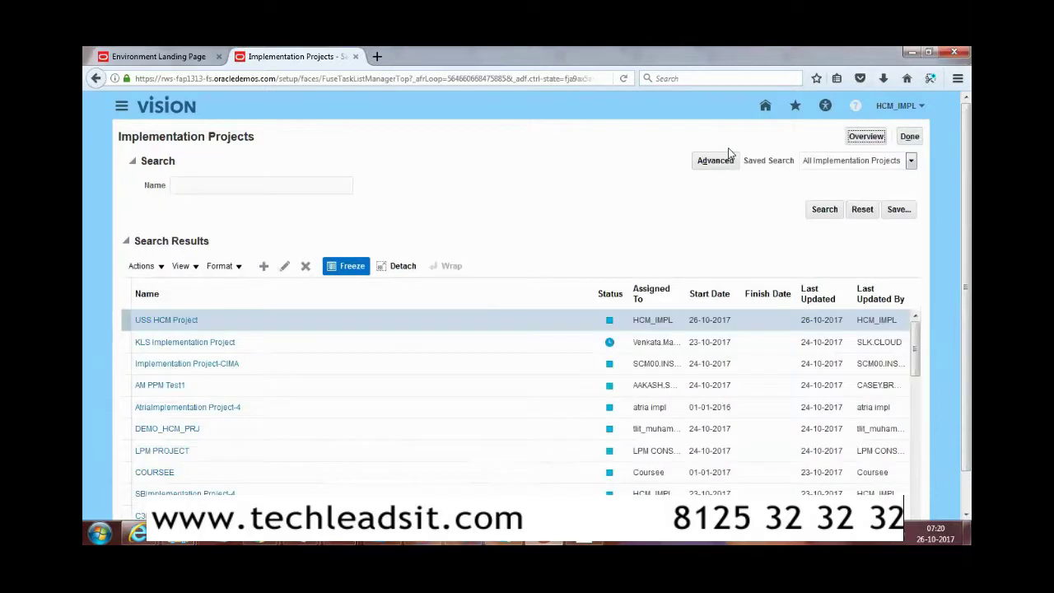
click(919, 140)
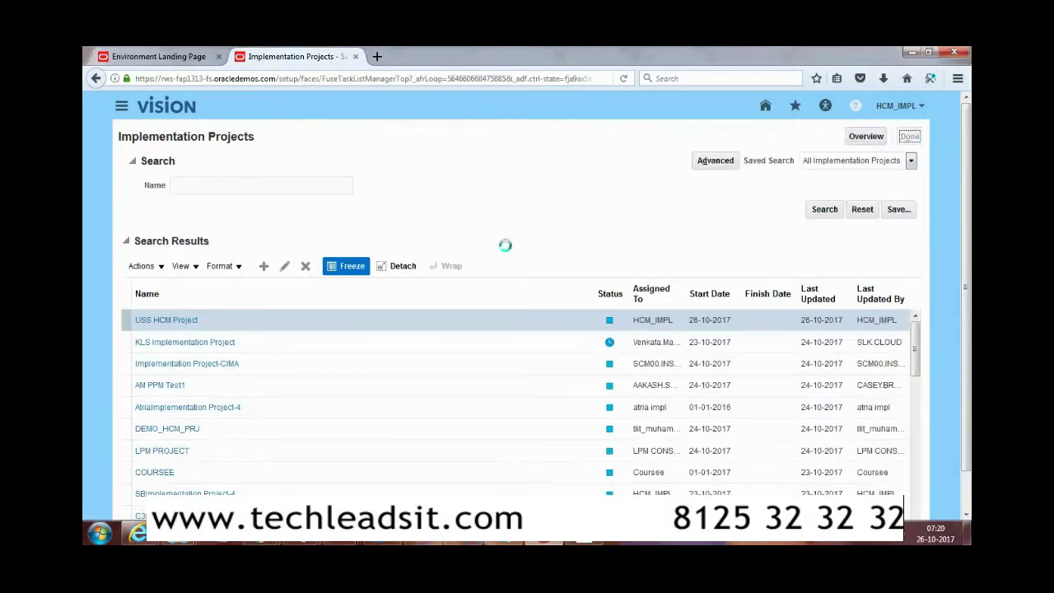
click(709, 131)
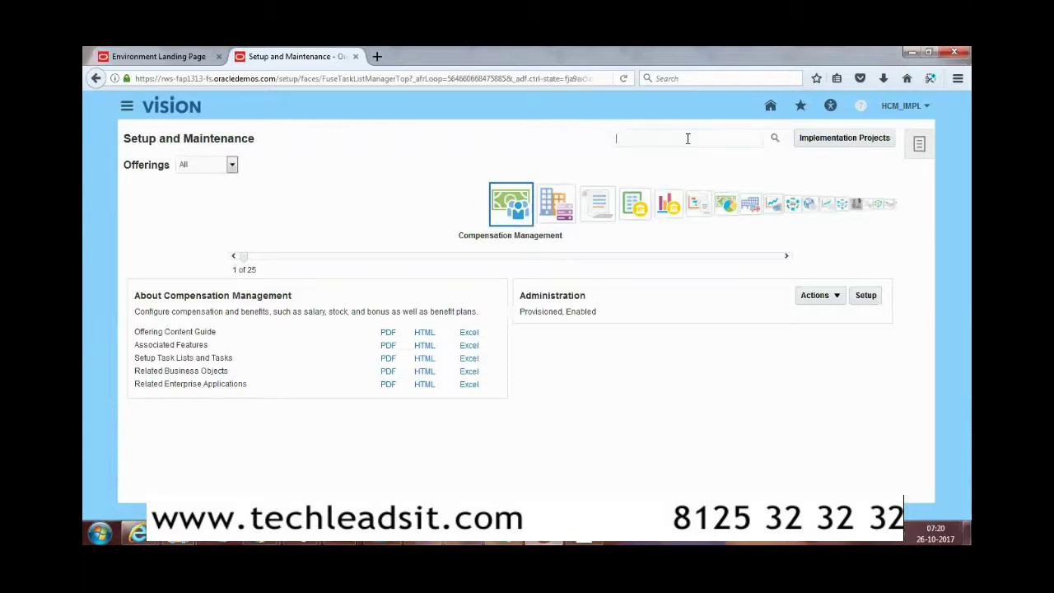
click(127, 105)
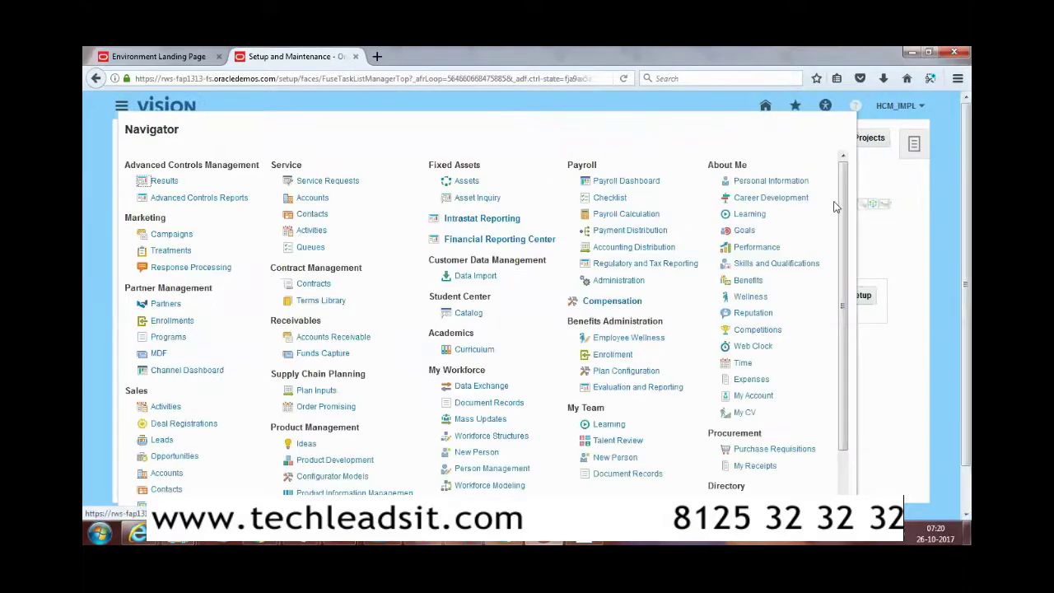
scroll(842, 223, down, 5)
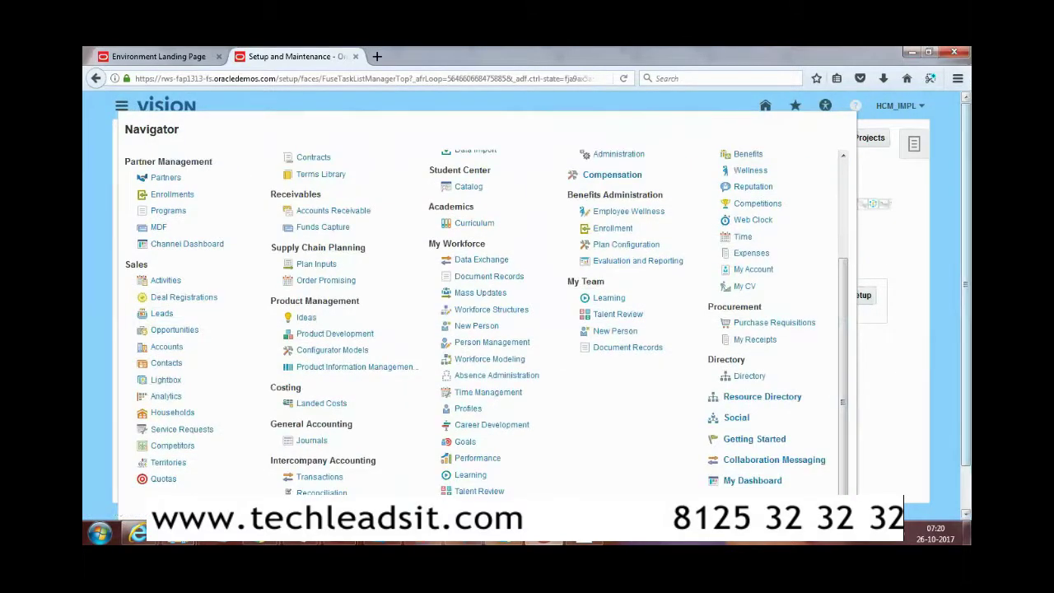
key(Escape)
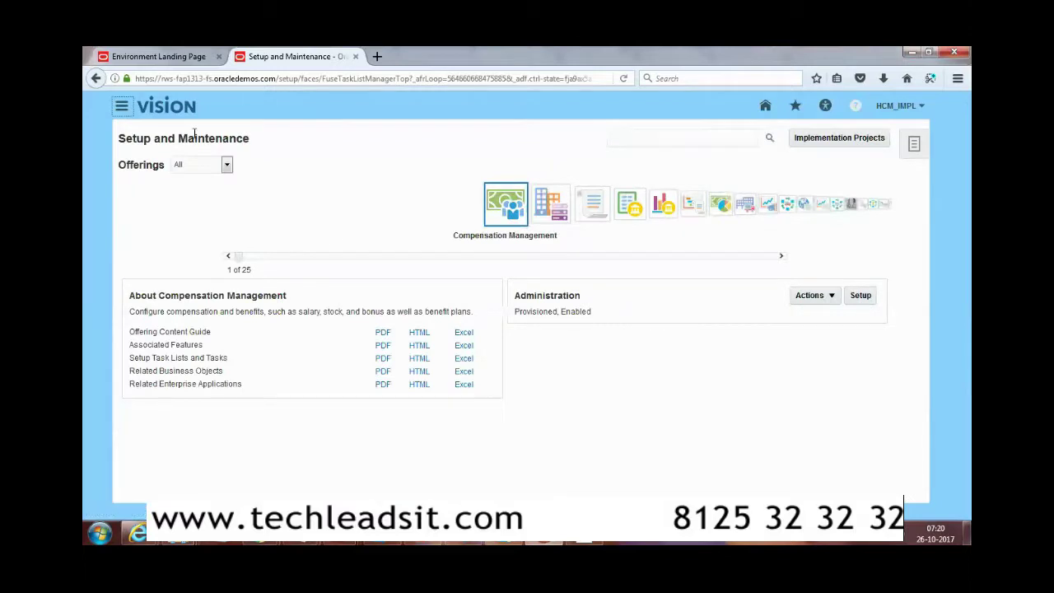
Search Setup and Maintenance for "Manage Data role and" and open the Manage Data Role and Security Profiles task.
click(901, 106)
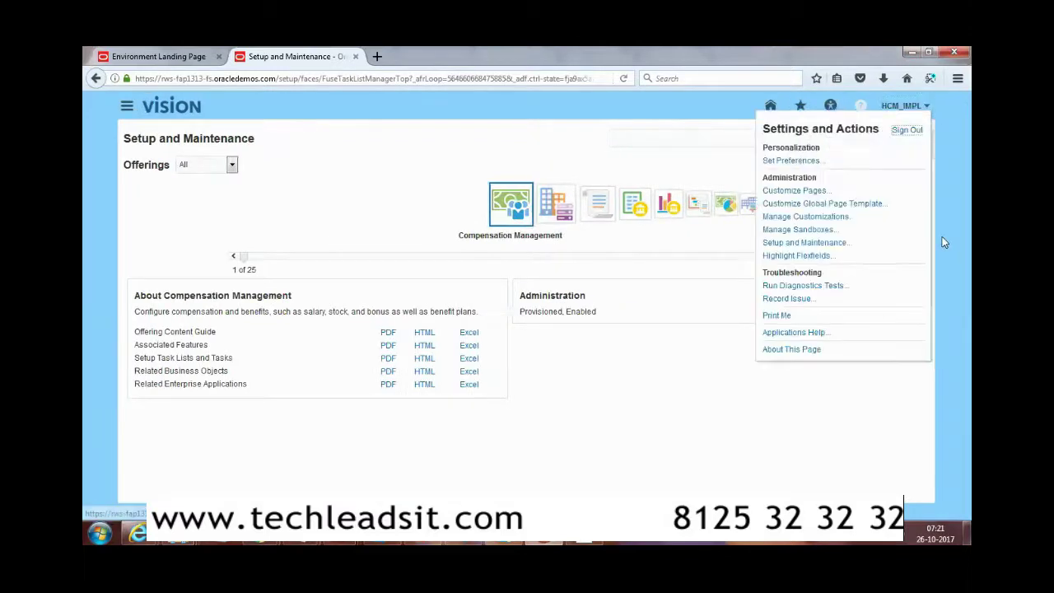
click(802, 244)
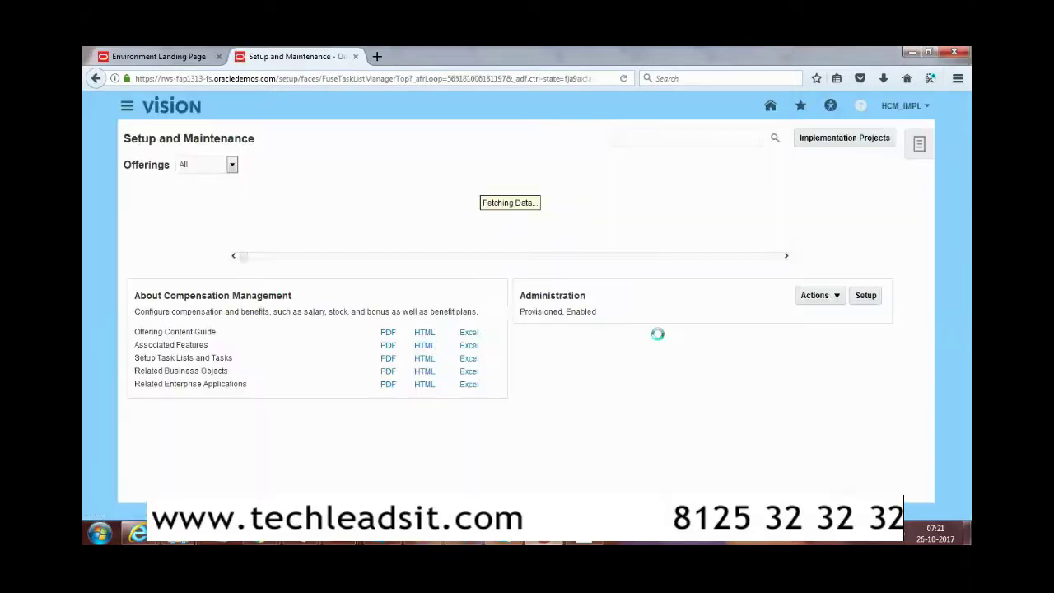
click(656, 142)
text(Manag)
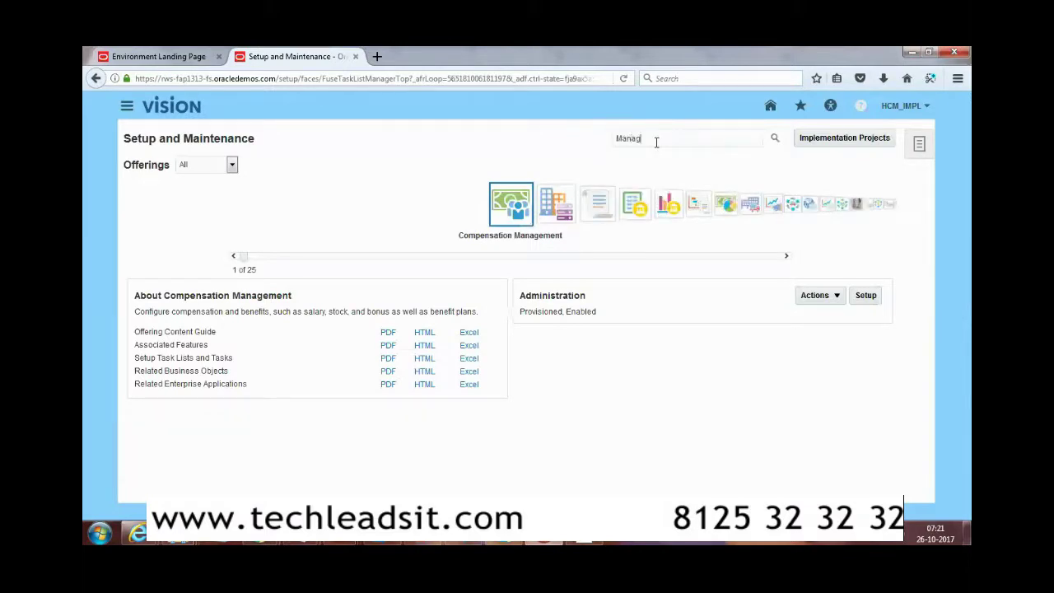
text(e Data role and)
key(BackSpace)
key(BackSpace)
text(nd)
key(Return)
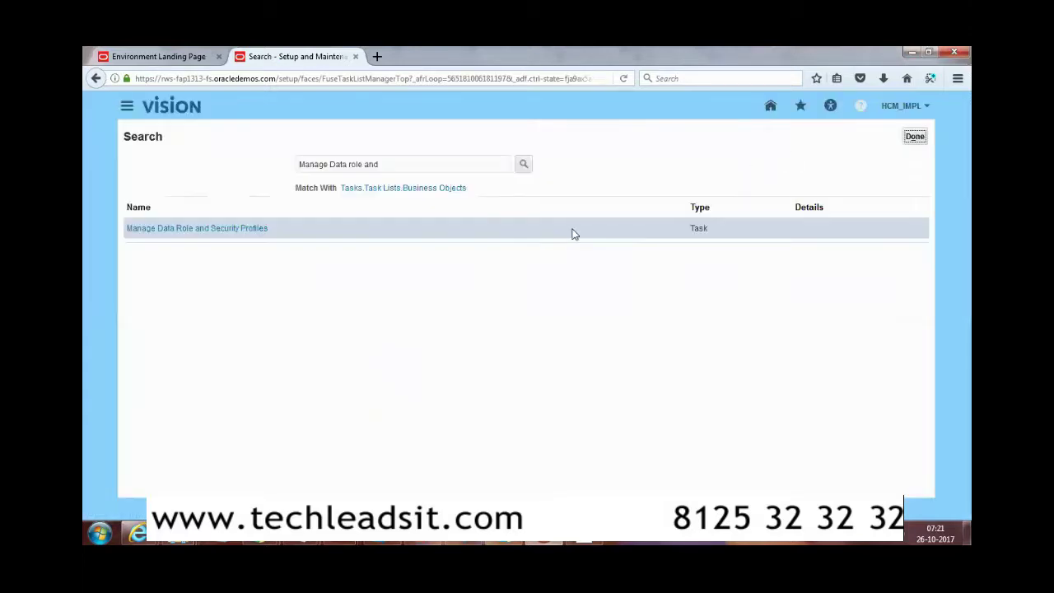
click(236, 230)
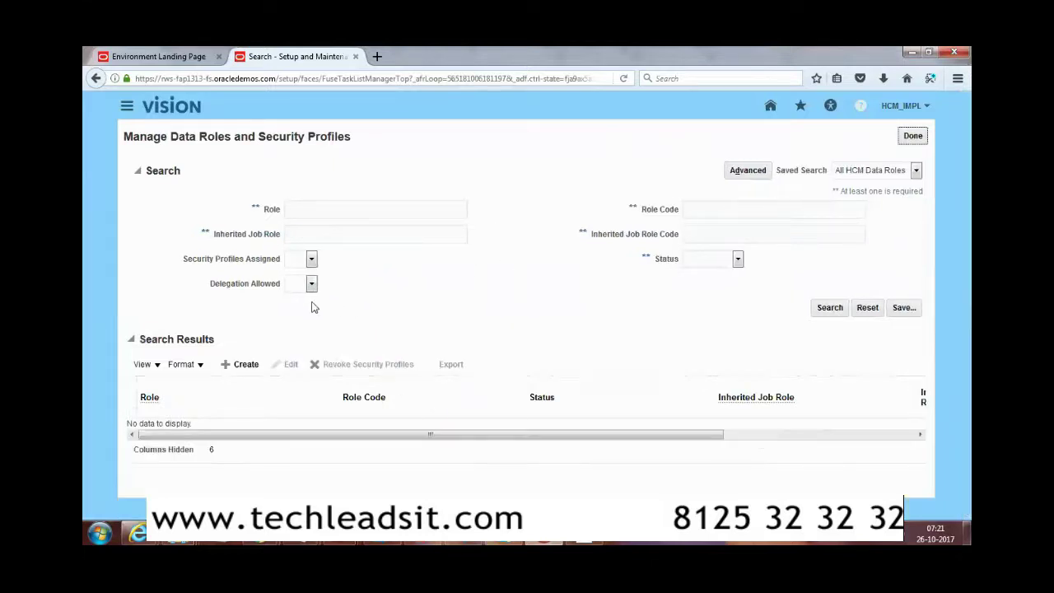
Start creating a data role and name it "USS HR Specialist Data ROle".
click(239, 364)
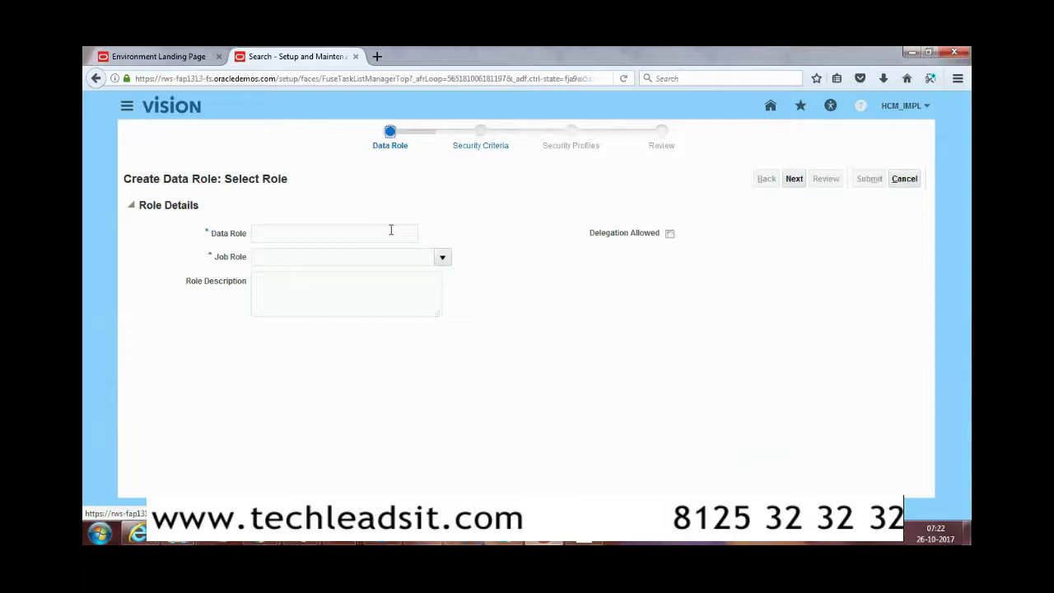
click(299, 233)
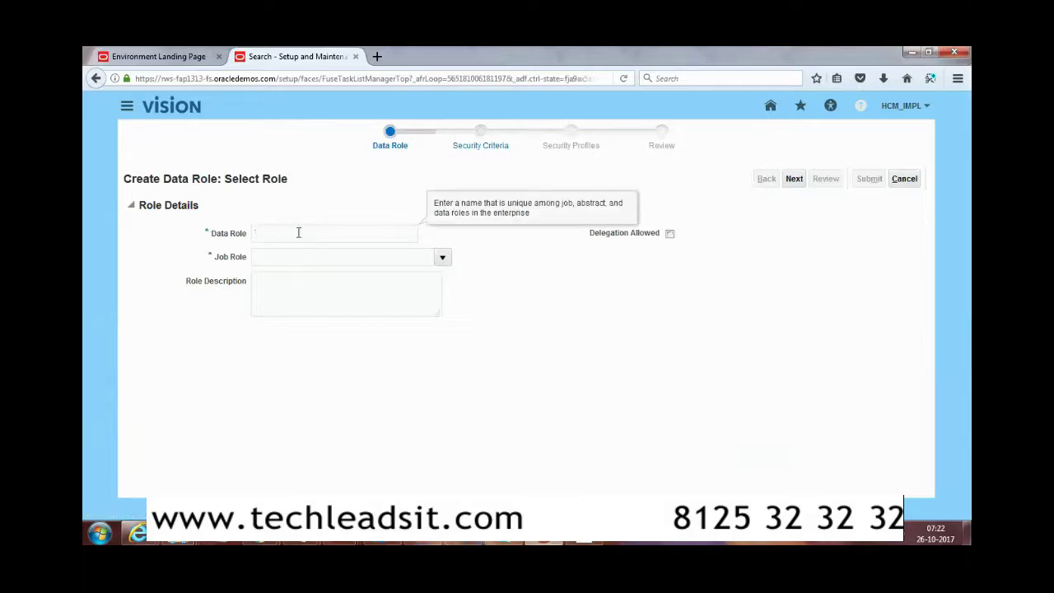
text(USS)
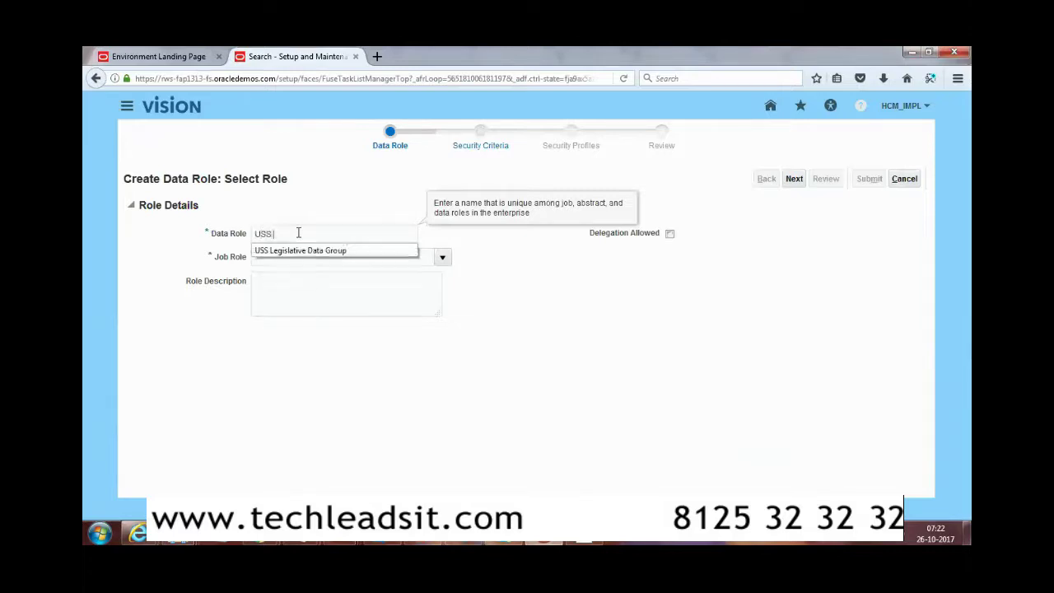
text( H)
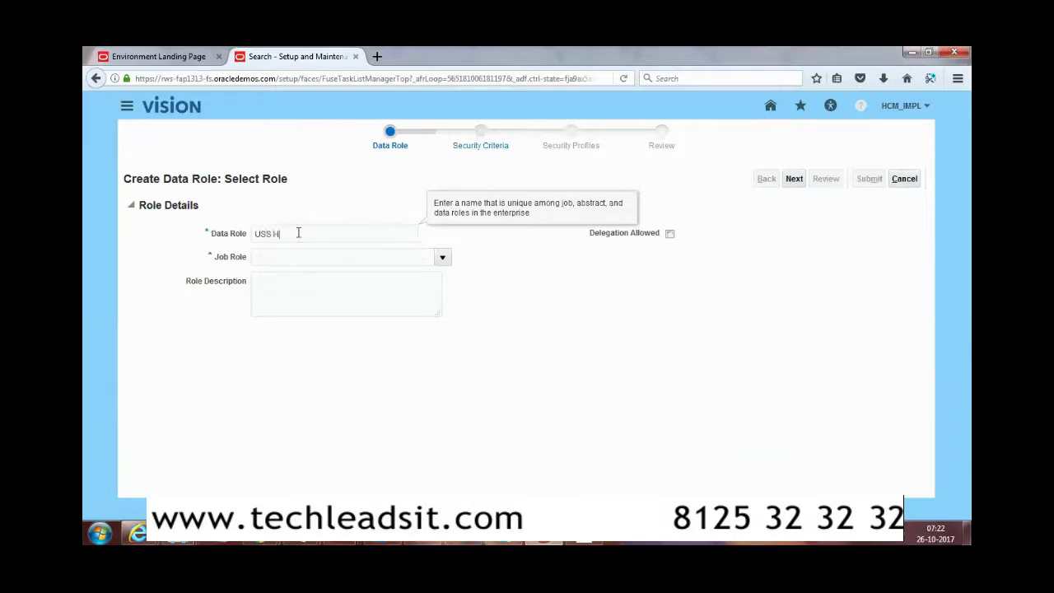
text(R Specialist data ROle)
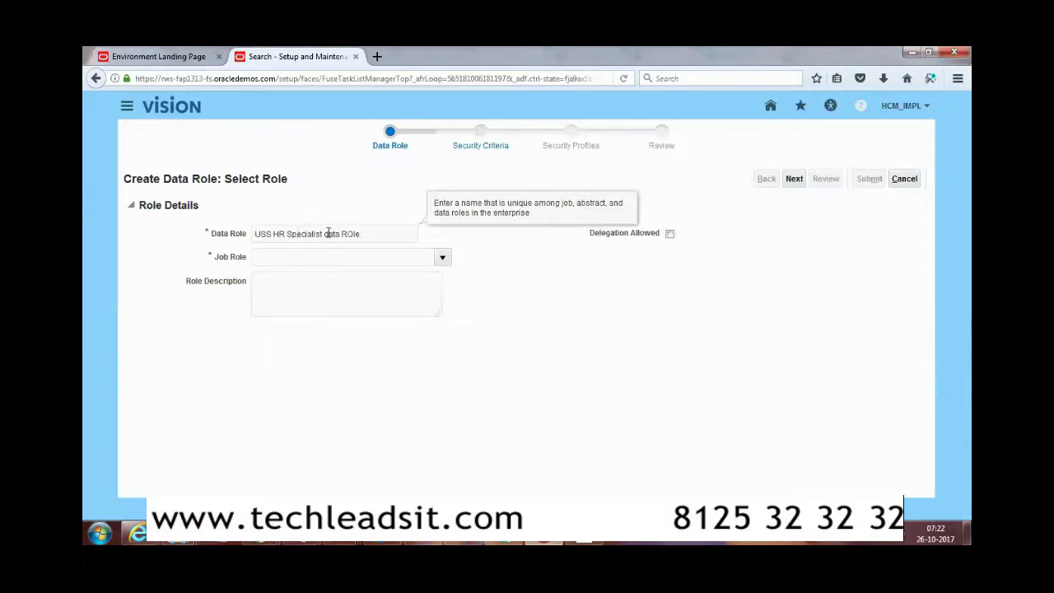
key(BackSpace)
text(D)
Search job roles for "Human", assign Human Resource Specialist (ORA_PER_HUMAN_RESOURCE_SPECIALIST_JOB), and continue to the security criteria.
click(442, 257)
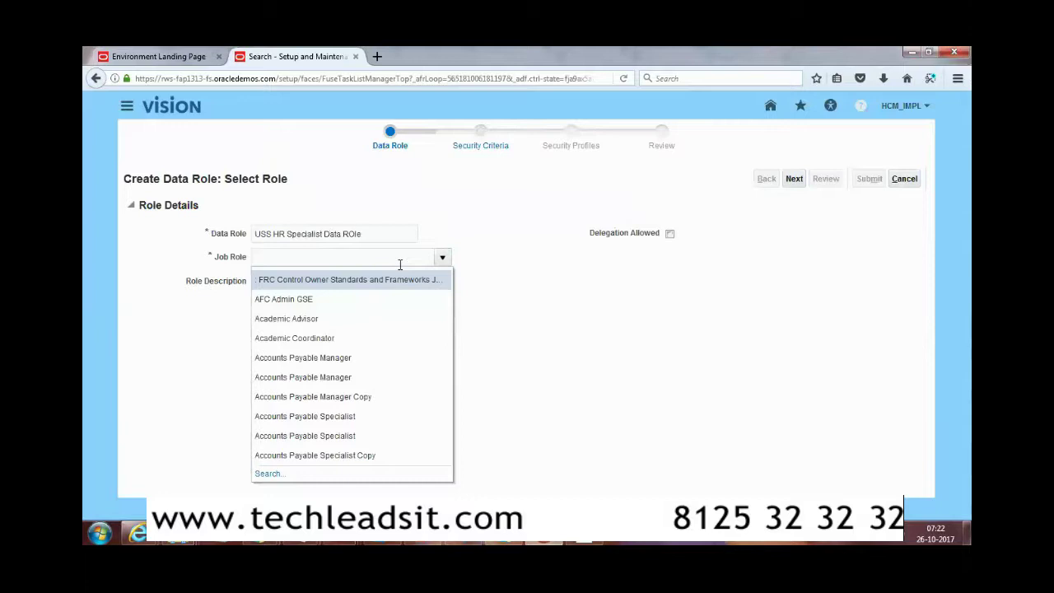
click(269, 474)
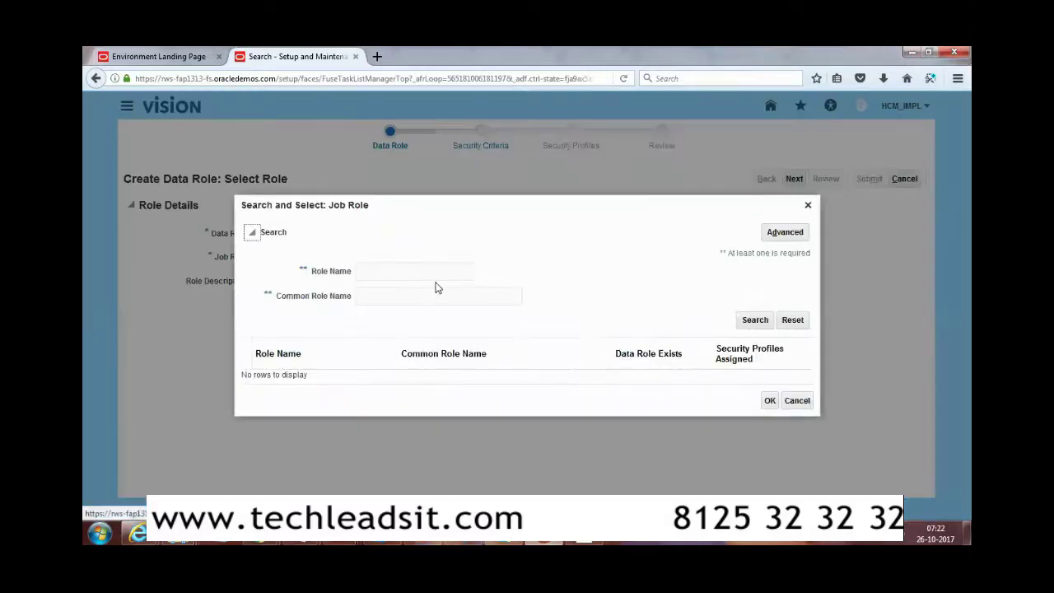
click(434, 276)
text(Human)
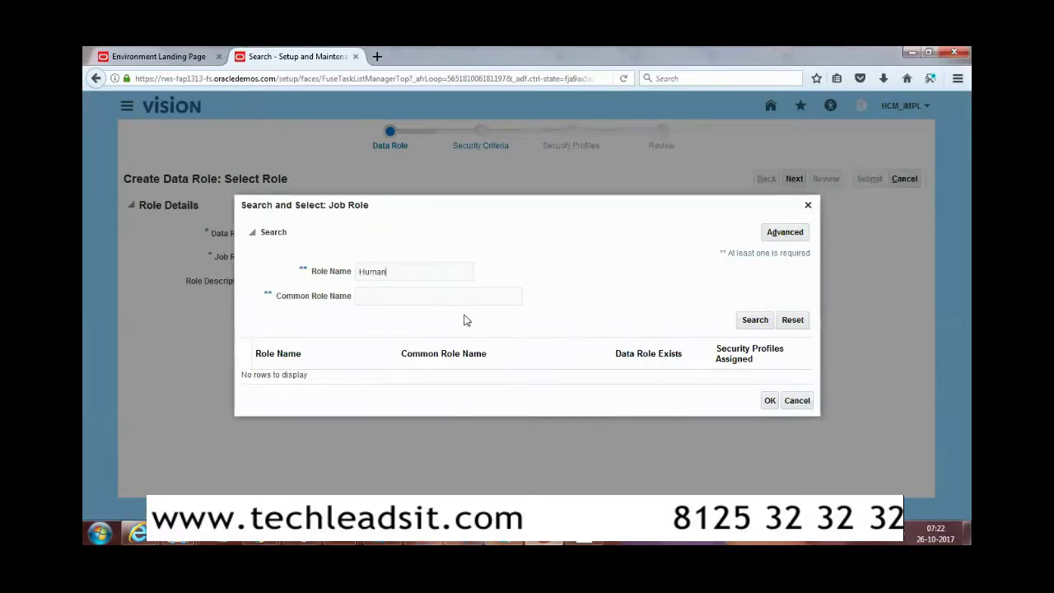
click(754, 319)
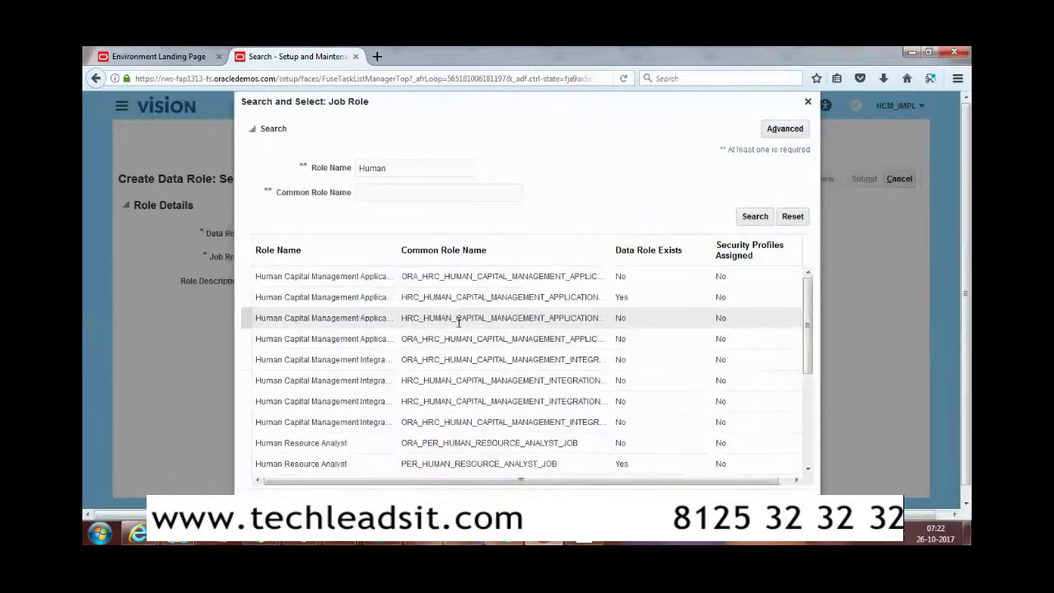
drag(803, 358, 808, 420)
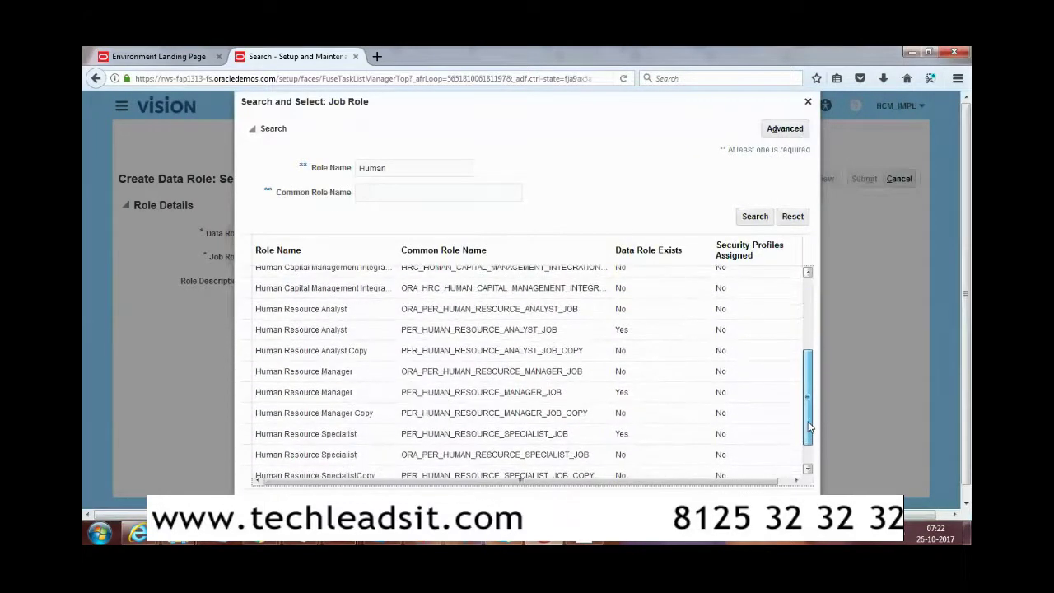
click(390, 454)
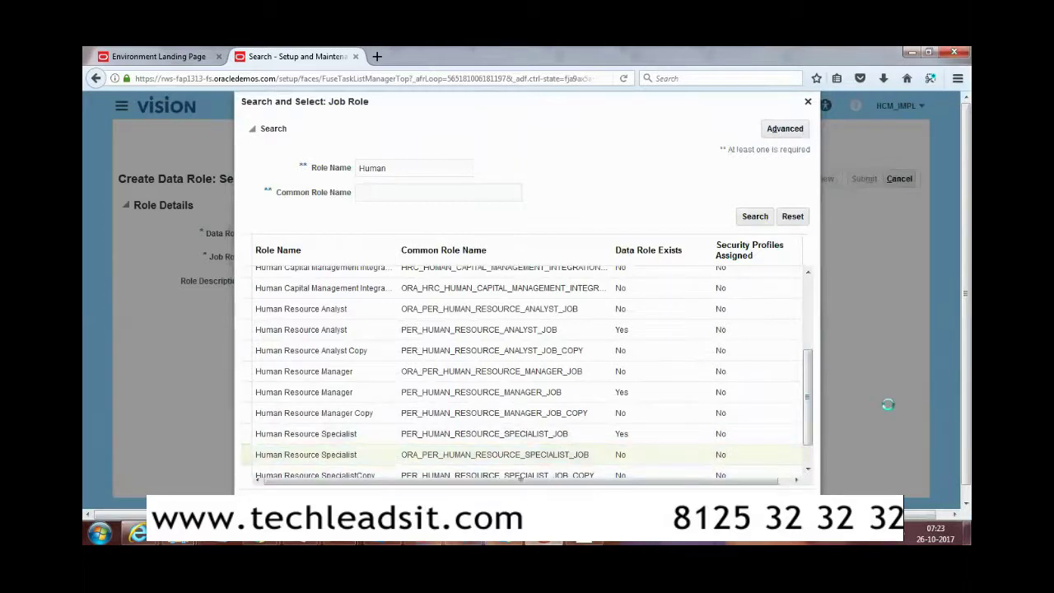
click(796, 179)
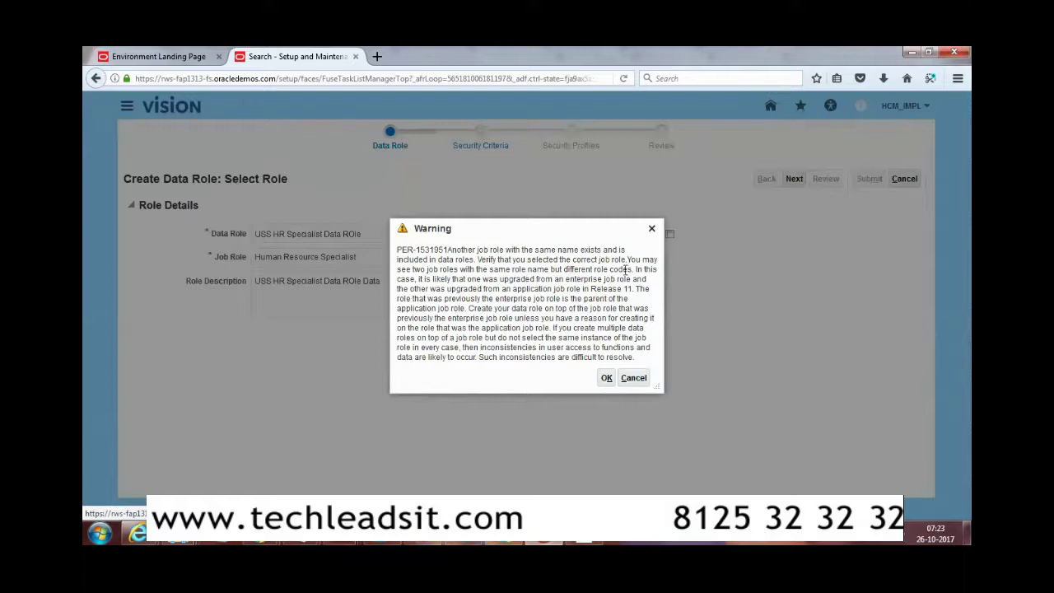
click(606, 377)
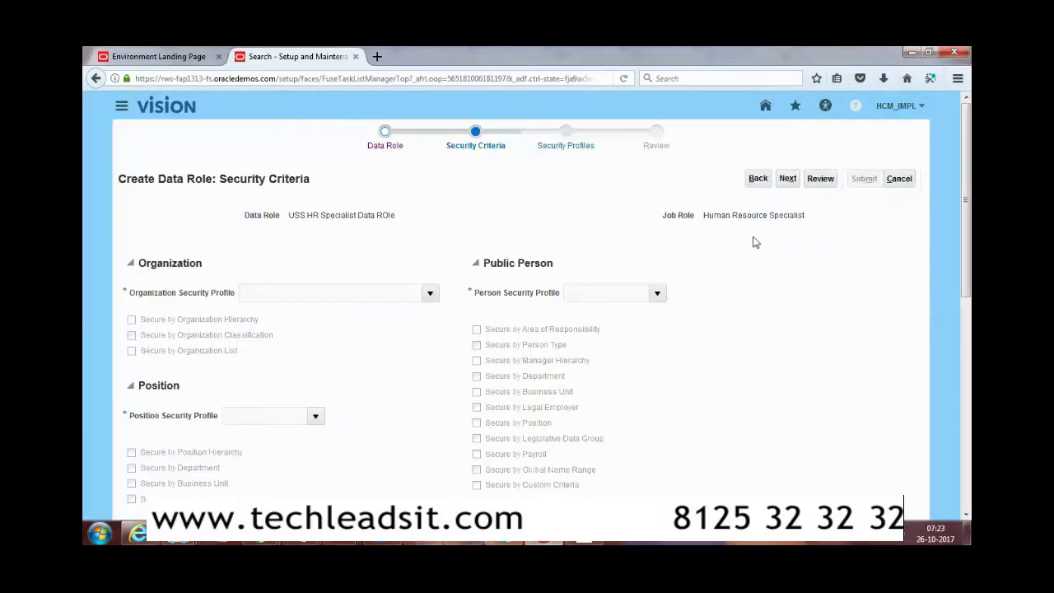
Set the organization security profile to View All Organizations and the position security profile to View All Positions.
scroll(966, 247, down, 3)
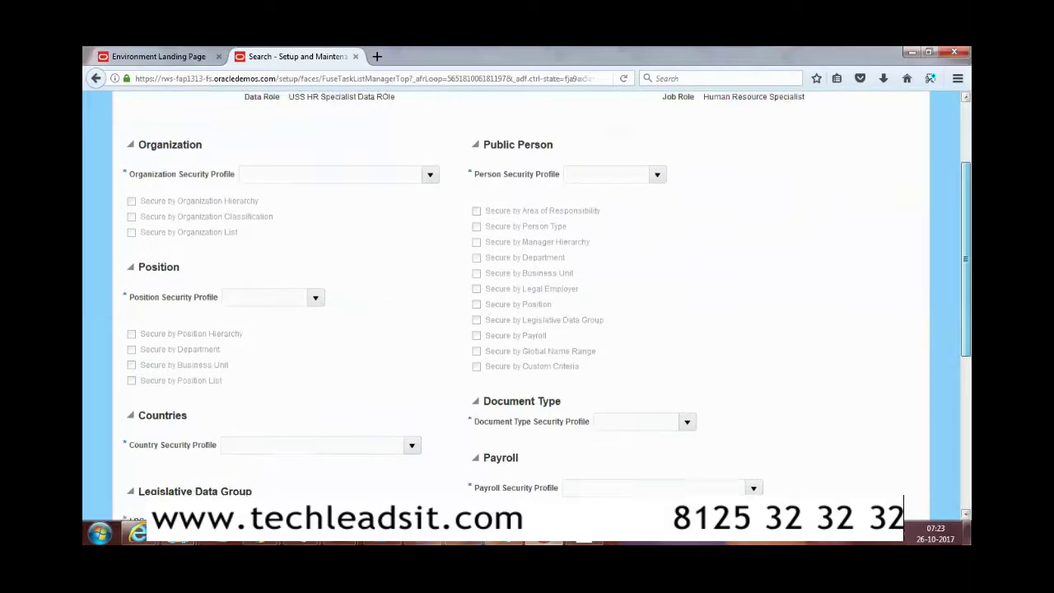
scroll(527, 305, up, 1)
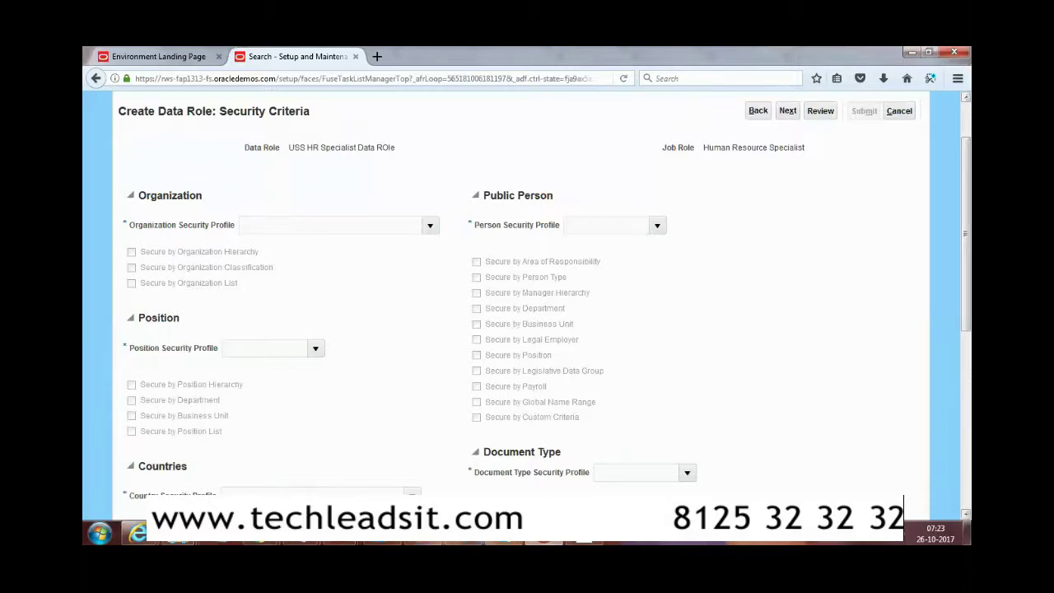
click(428, 226)
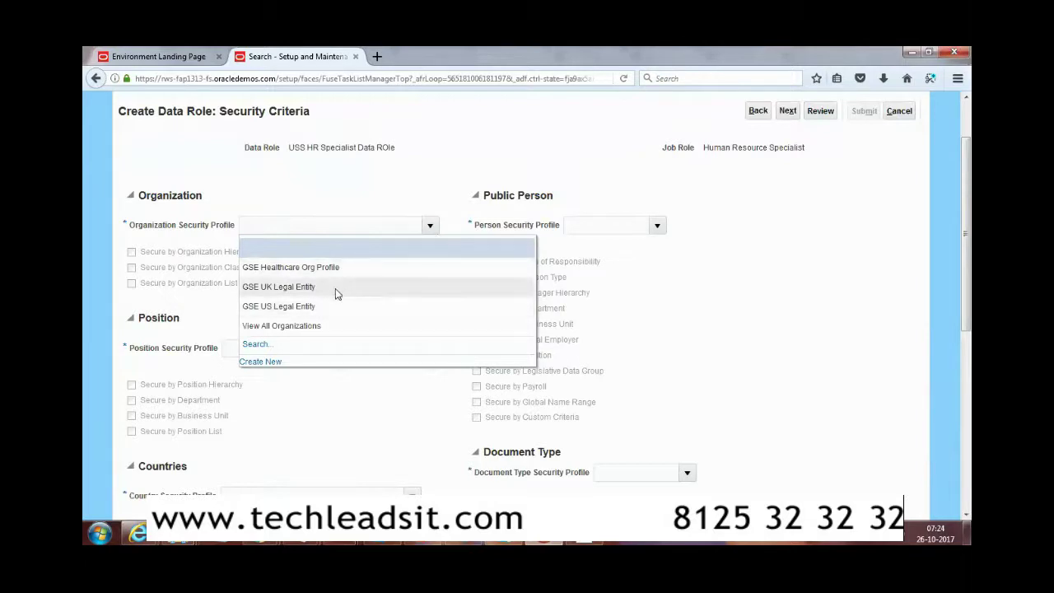
click(304, 326)
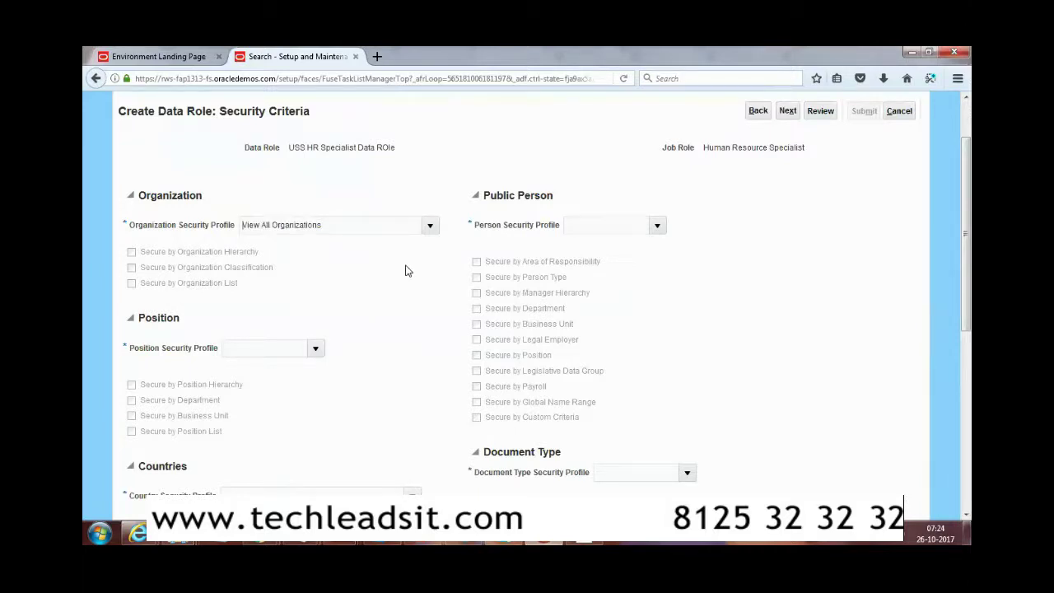
click(315, 347)
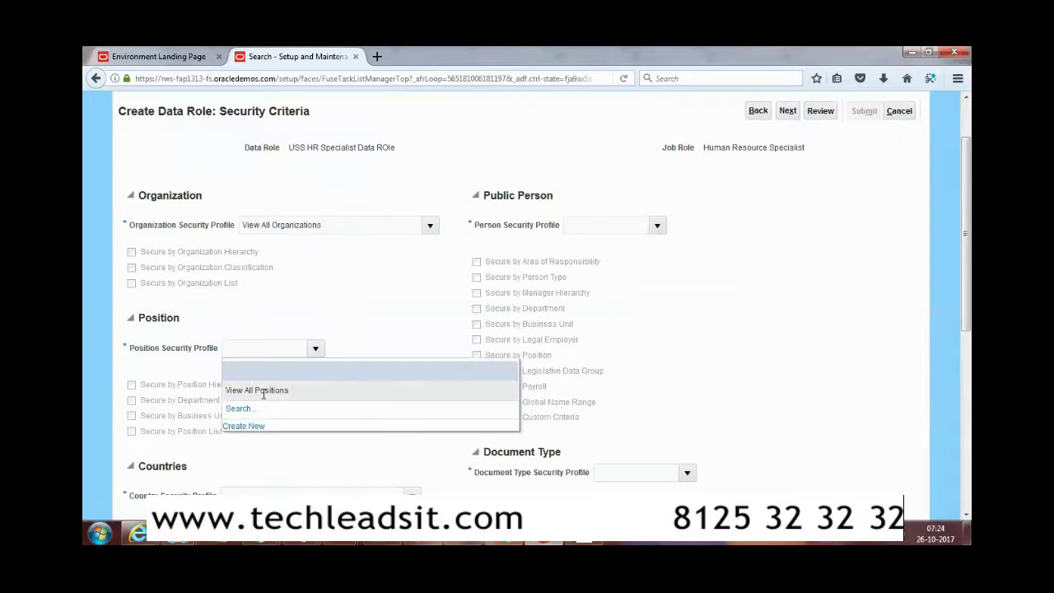
click(264, 392)
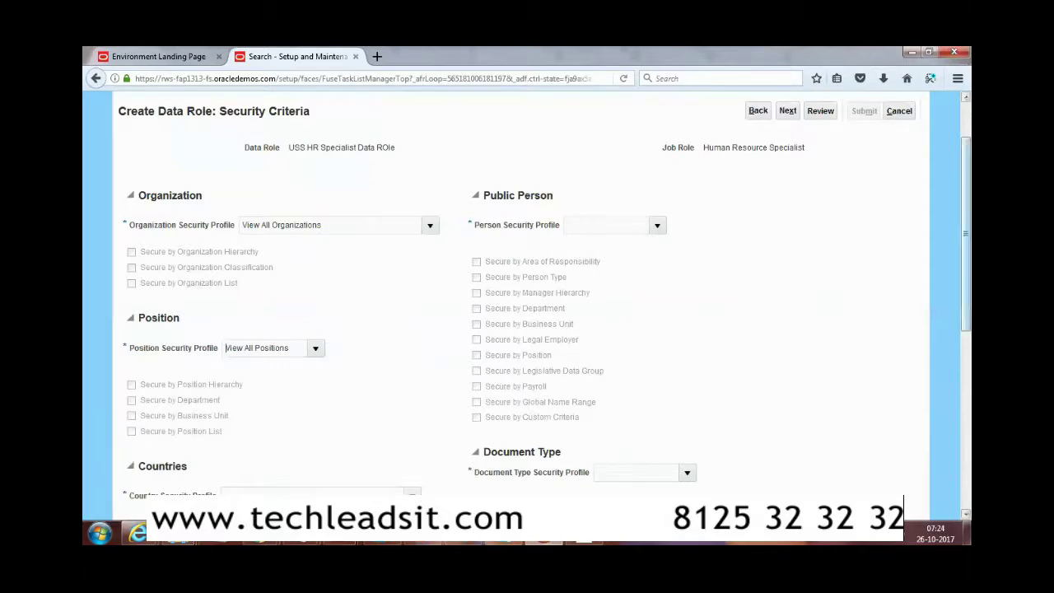
Set the country security profile to View All Countries and the LDG security profile to View All Legislative Data Groups.
scroll(966, 247, down, 2)
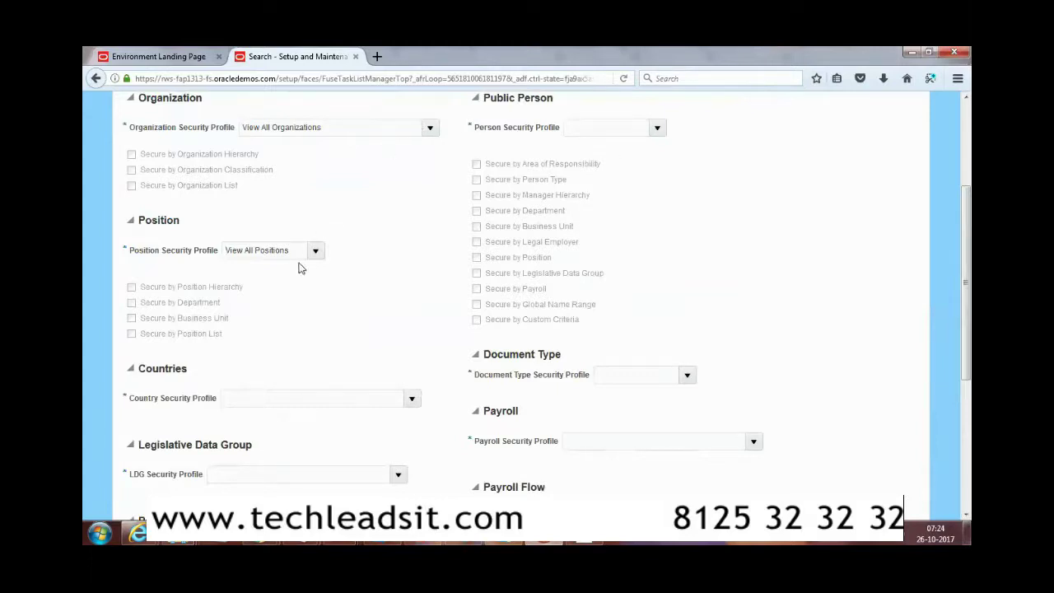
click(411, 399)
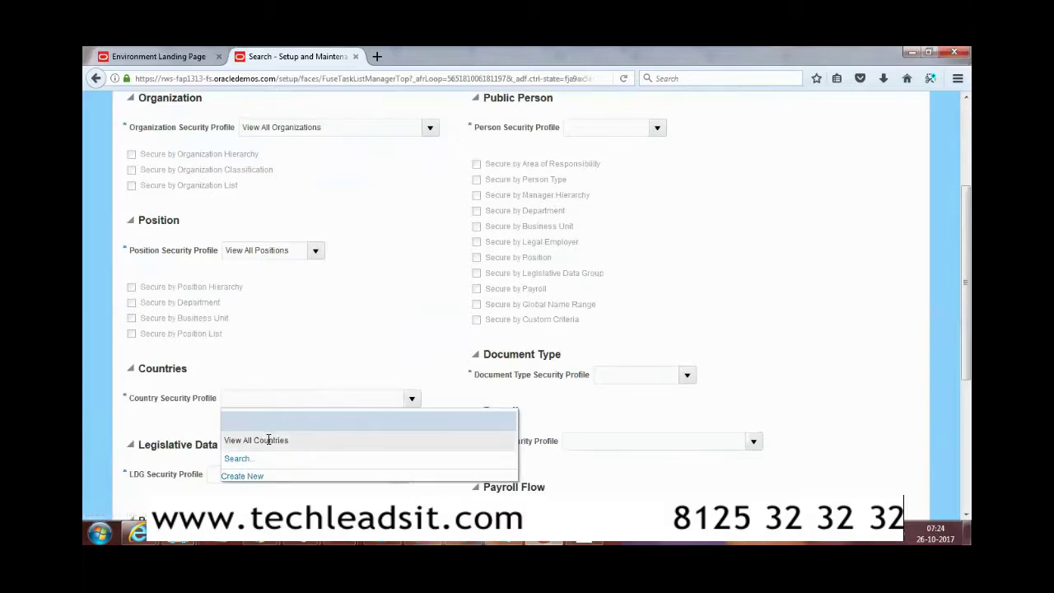
click(279, 440)
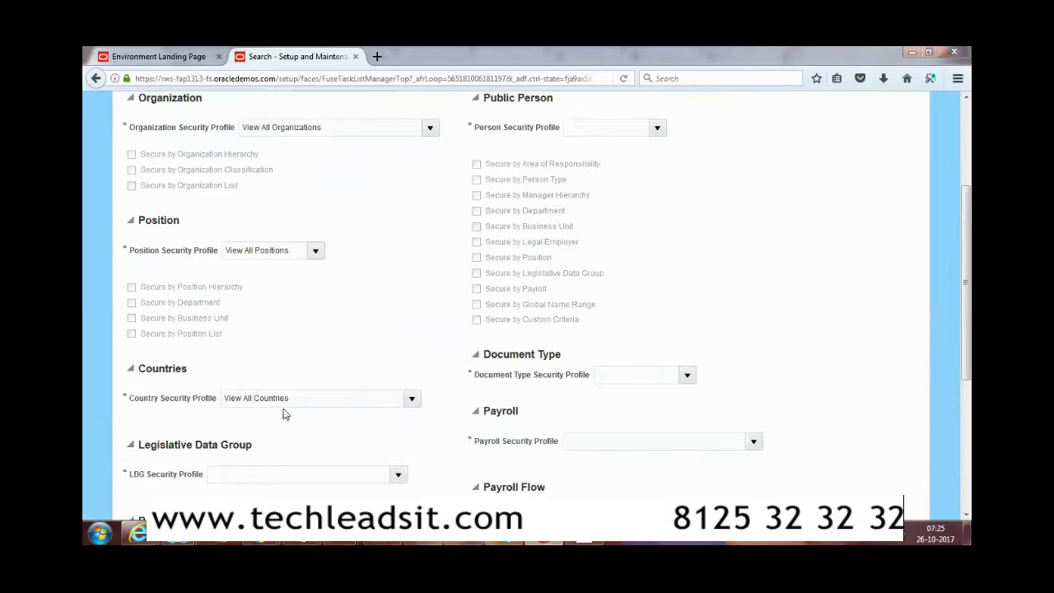
click(397, 474)
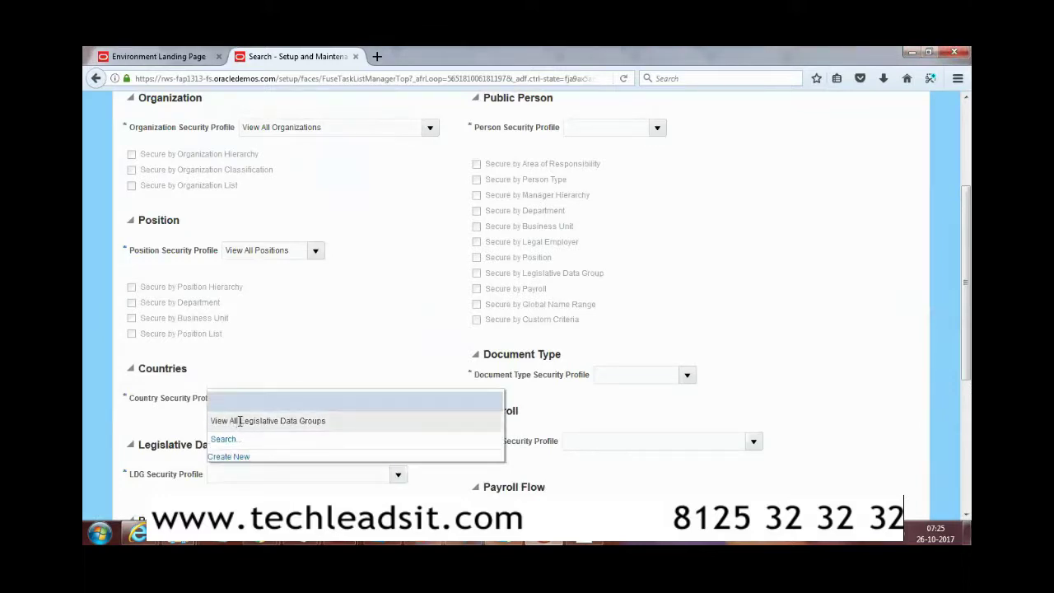
click(237, 421)
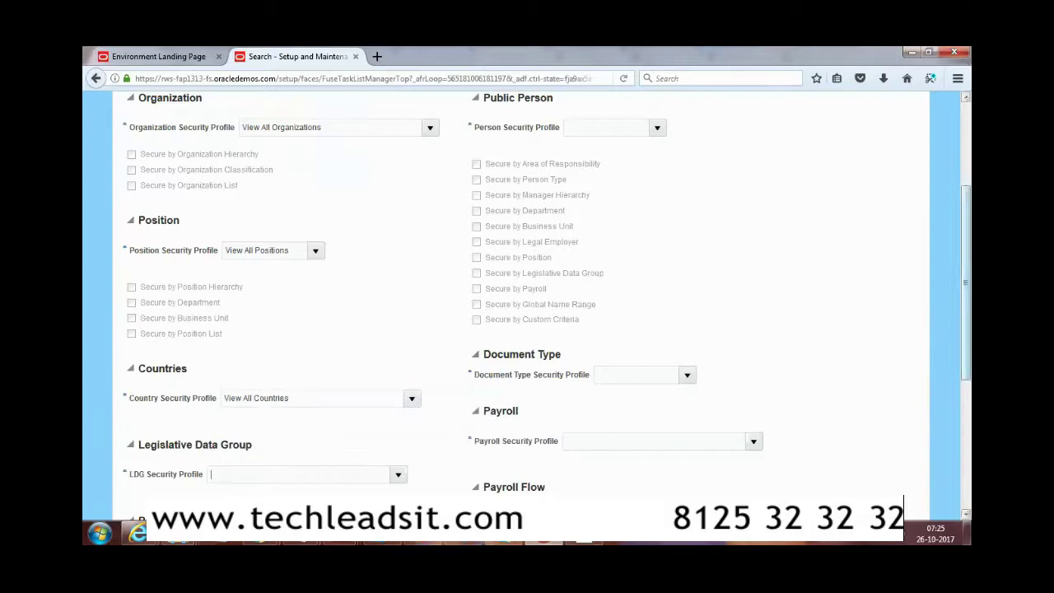
Set the Person security profile to the GSE Healthcare person profile and the flow pattern security profile to View All Flows.
scroll(428, 442, down, 4)
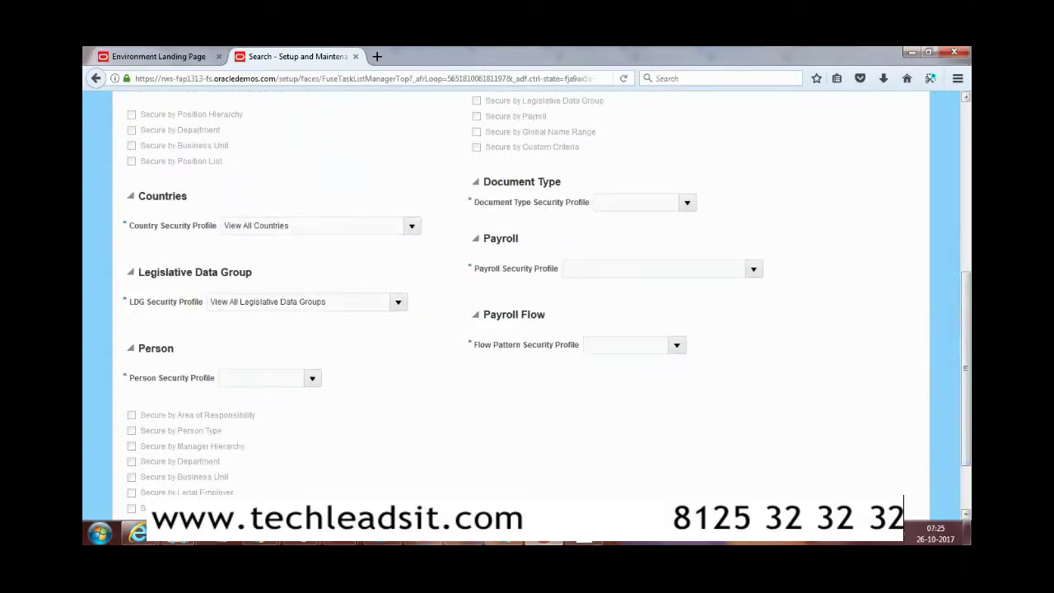
click(312, 378)
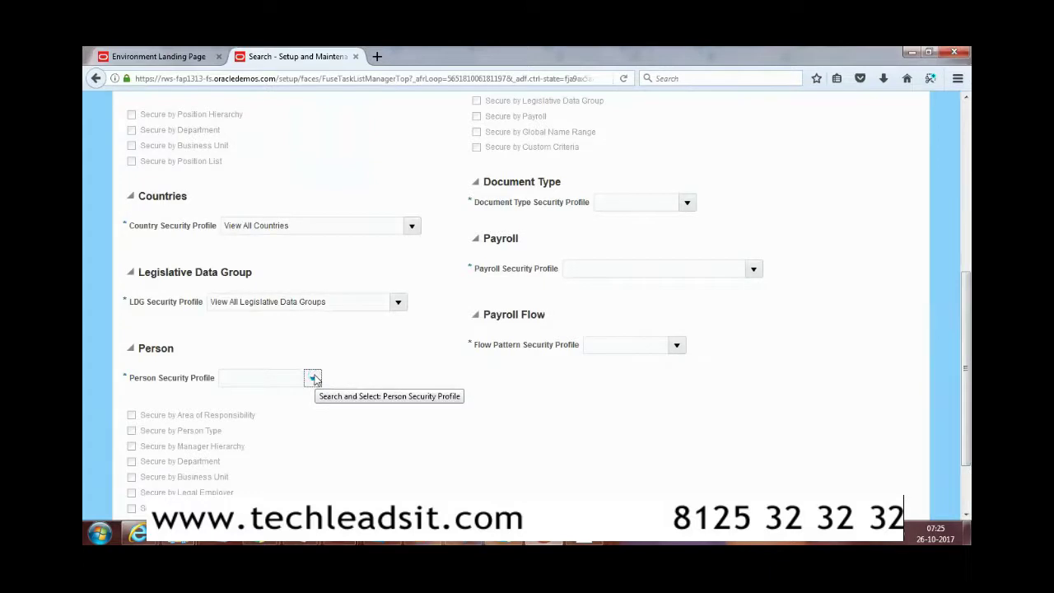
click(299, 148)
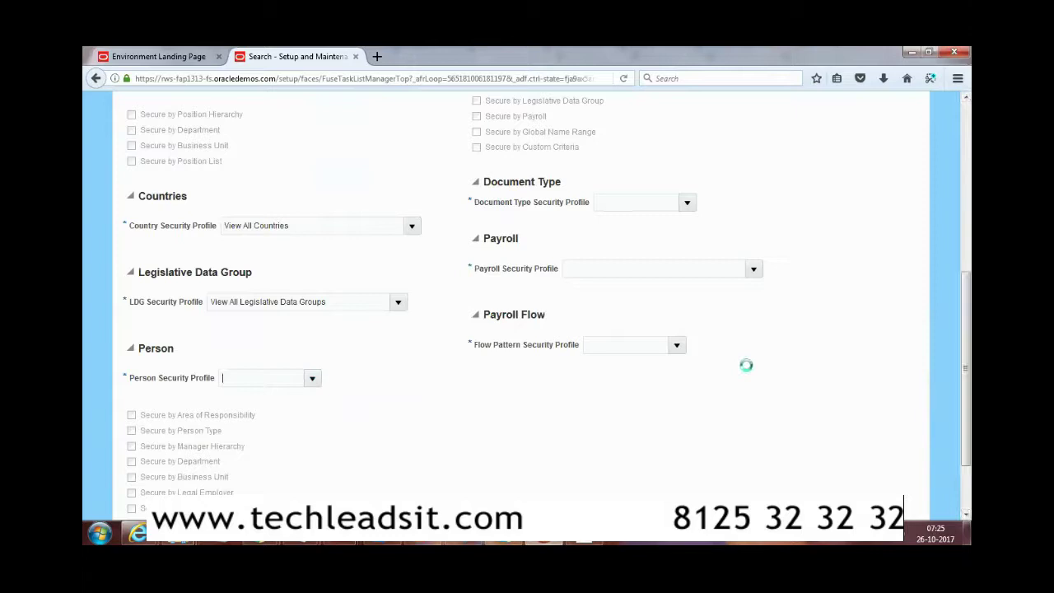
click(677, 344)
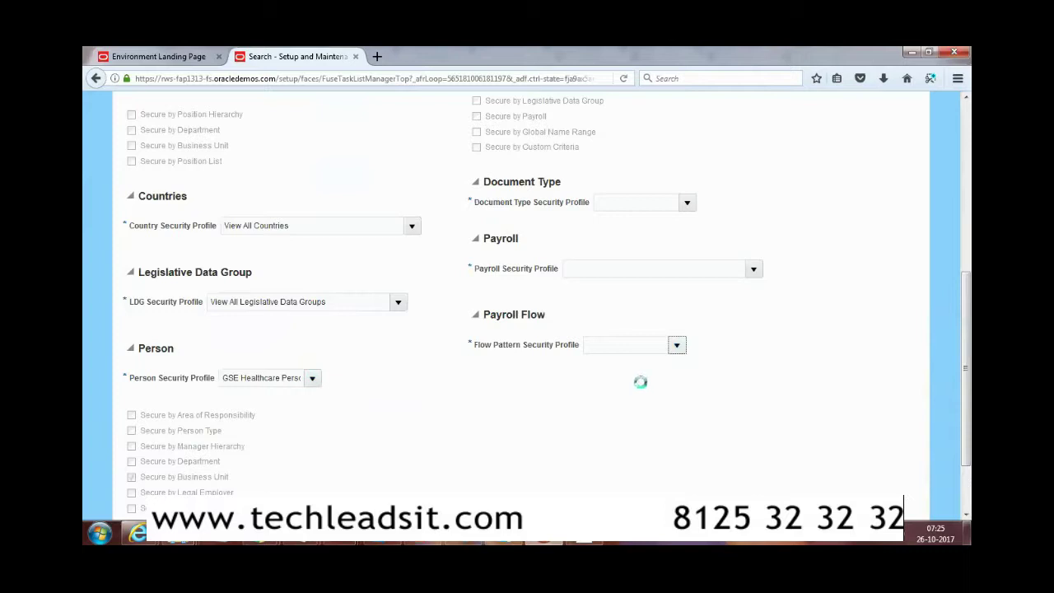
click(440, 368)
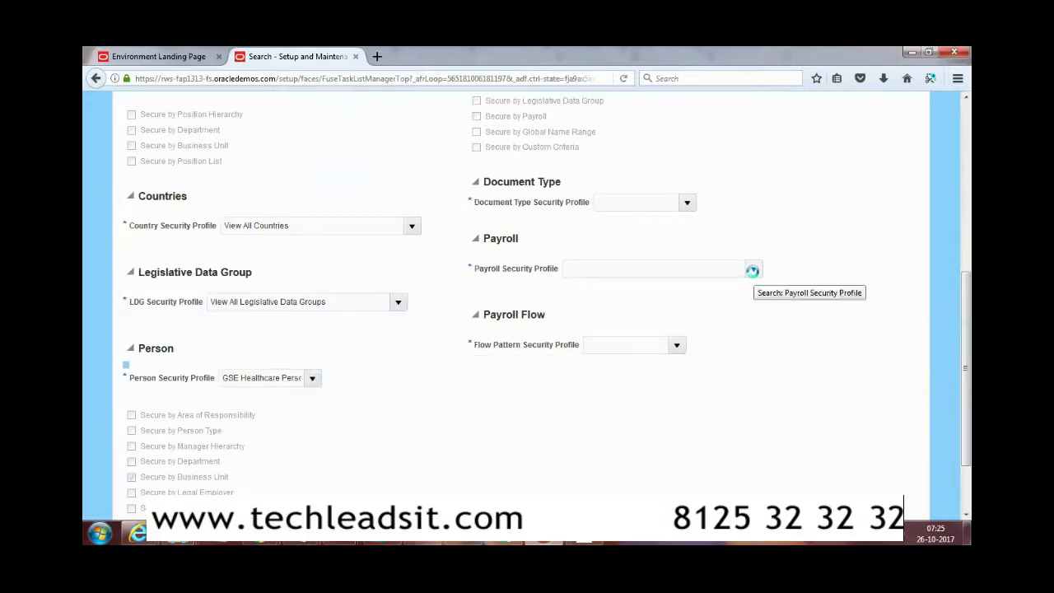
Set the payroll security profile to View All Payrolls and choose a Document of Record profile for the document type.
click(754, 271)
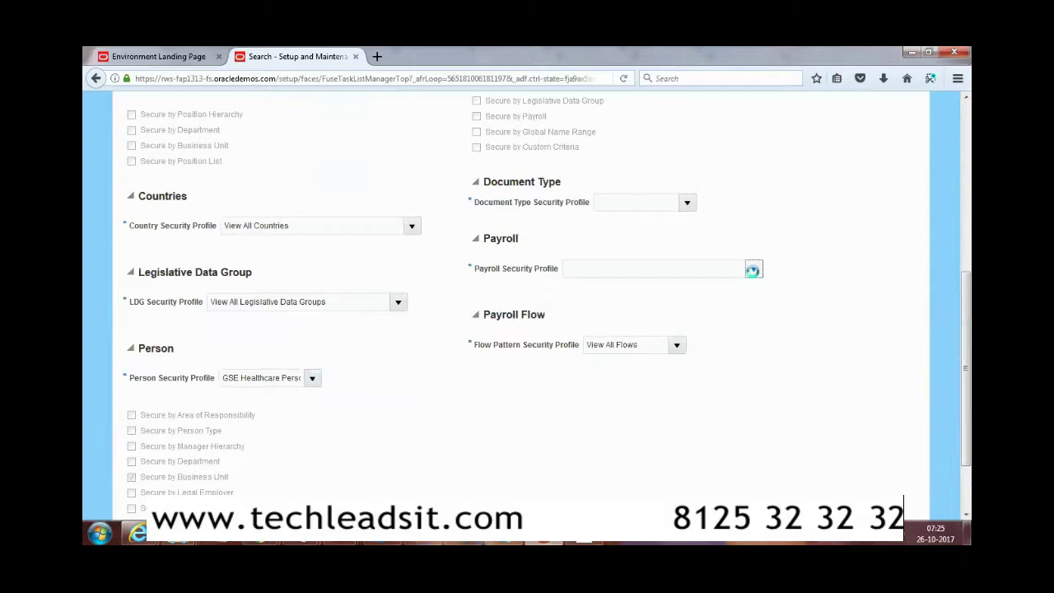
click(631, 293)
click(680, 204)
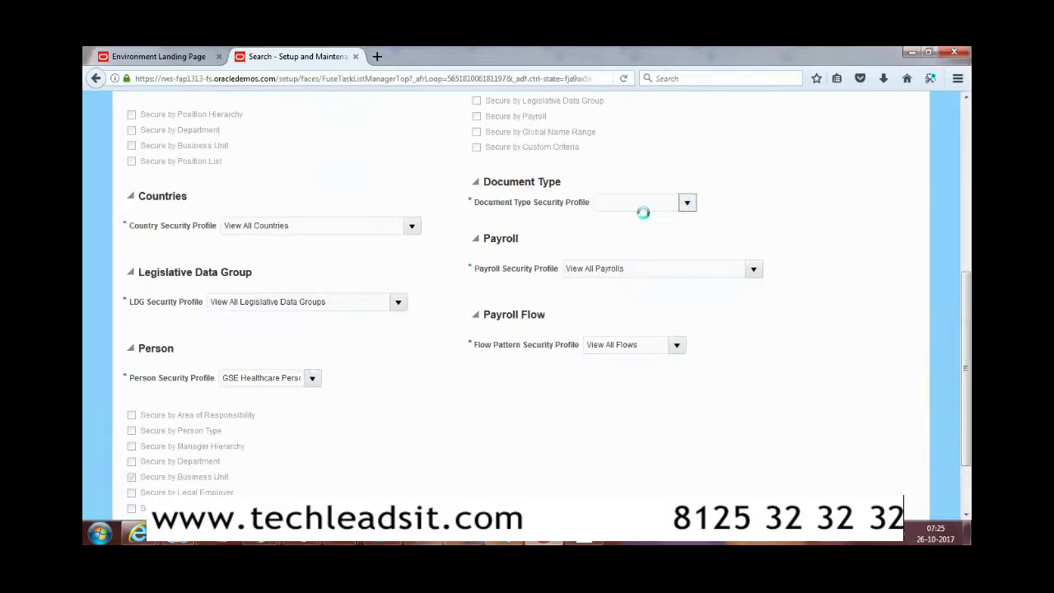
click(635, 260)
Choose a person security profile for Public Person and continue to the organization security profile page.
scroll(644, 292, up, 6)
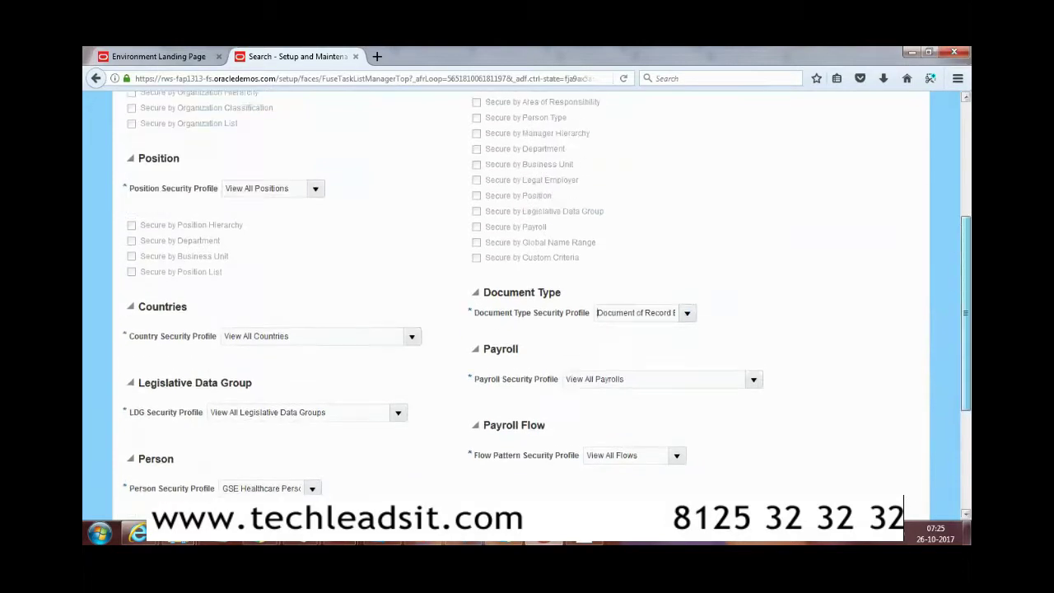
click(658, 236)
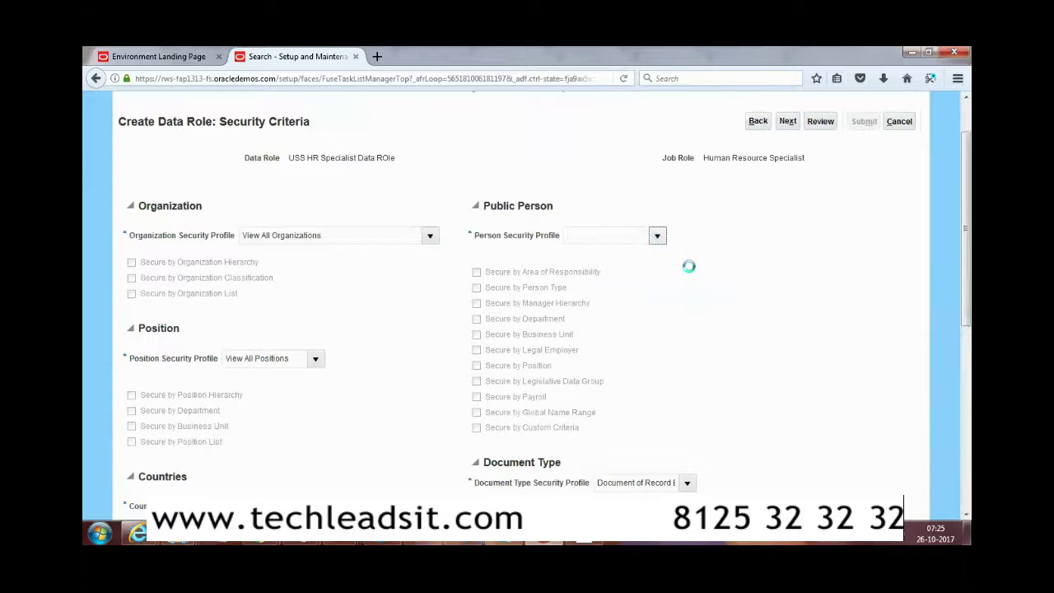
click(606, 261)
click(789, 121)
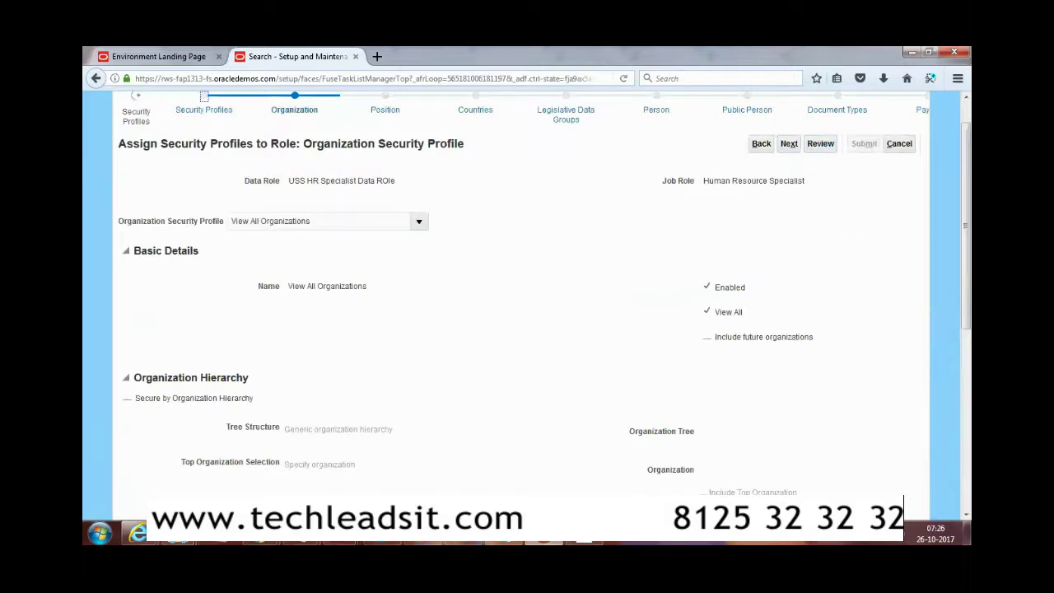
Cancel the data role creation and discard the unsaved changes.
scroll(527, 305, down, 5)
scroll(914, 136, up, 6)
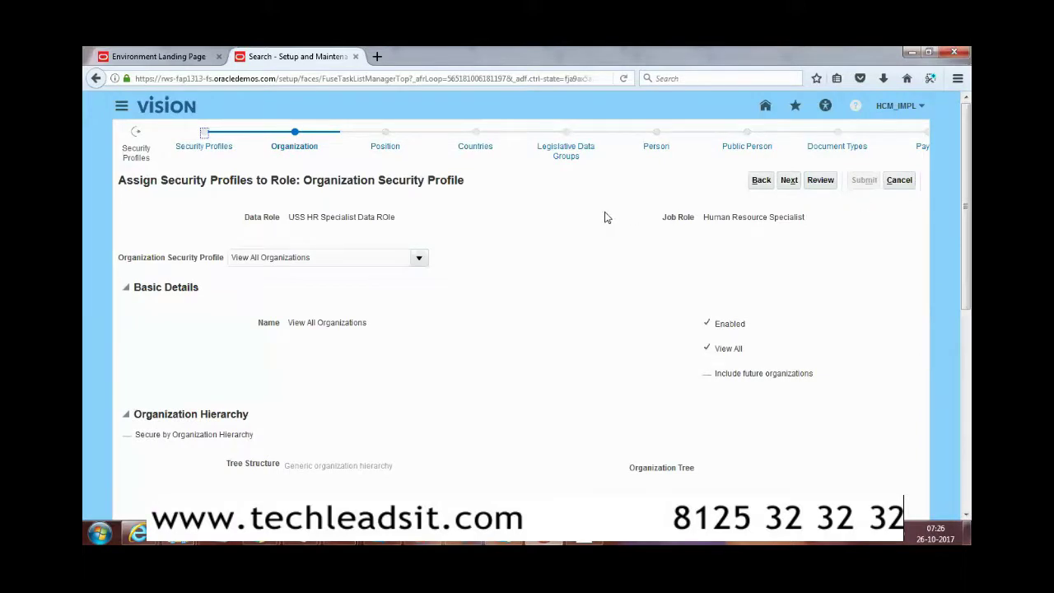
click(900, 179)
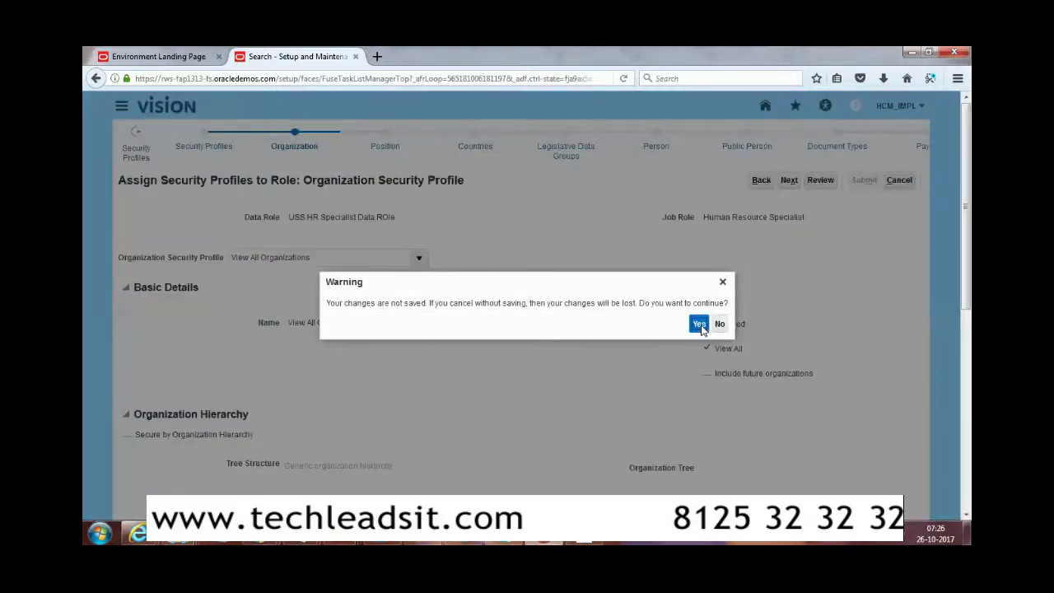
click(700, 324)
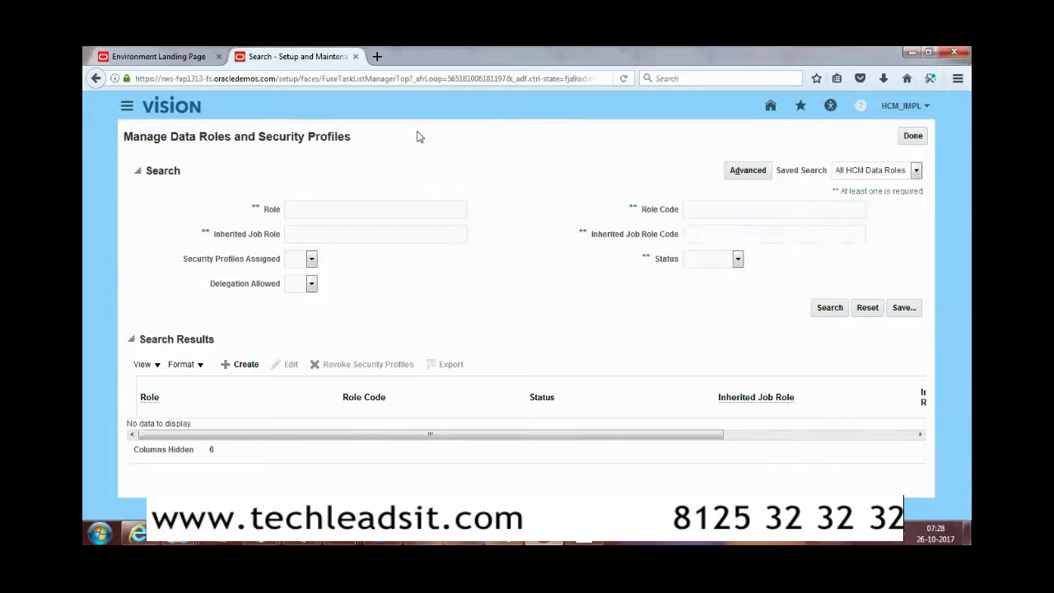
Leave the Manage Data Roles and Security Profiles task and its task search to return to Setup and Maintenance.
click(129, 105)
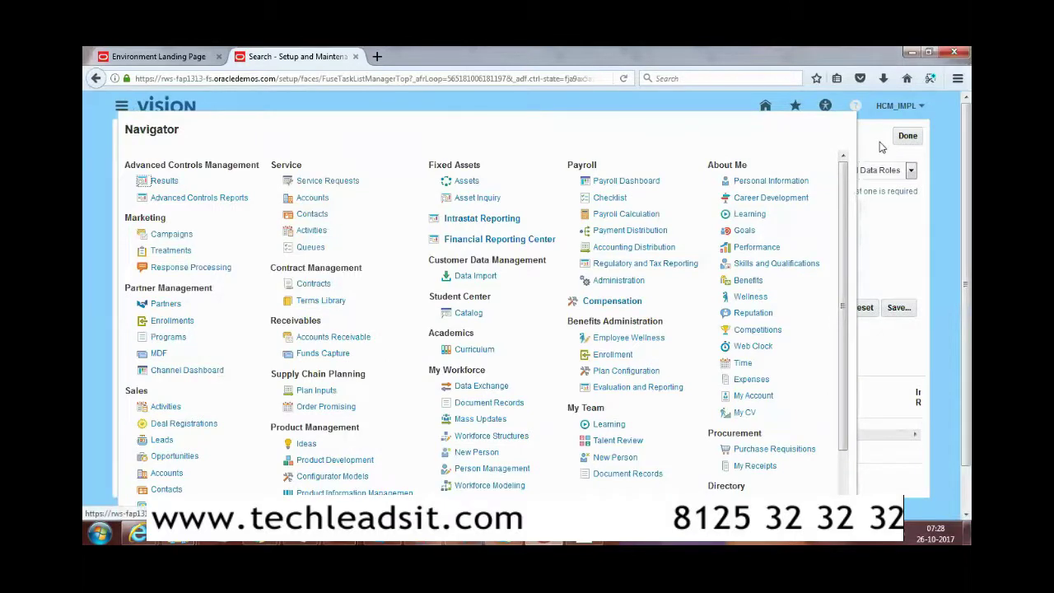
click(906, 140)
click(743, 171)
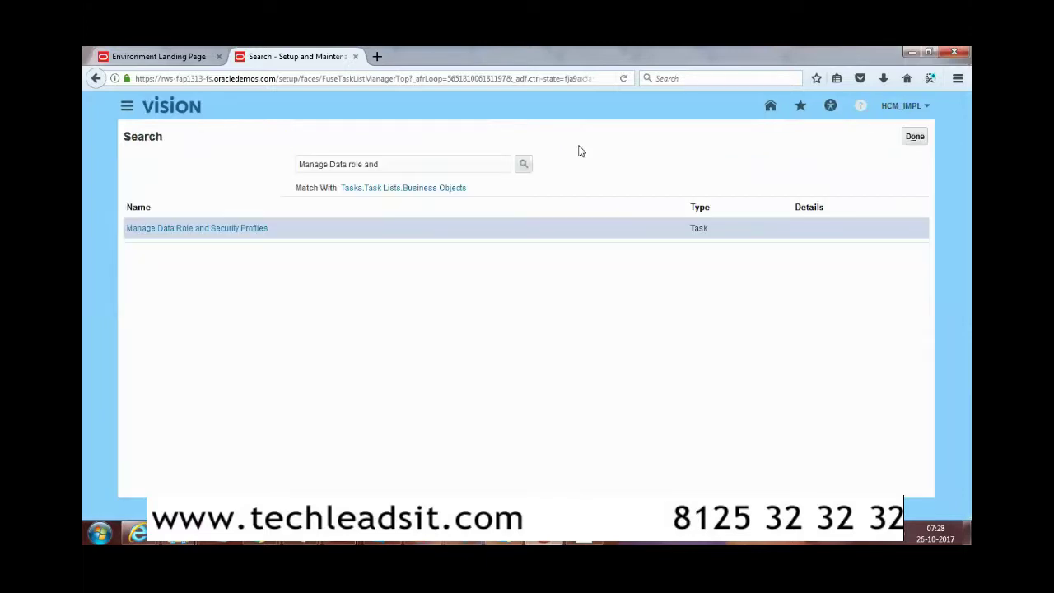
click(915, 137)
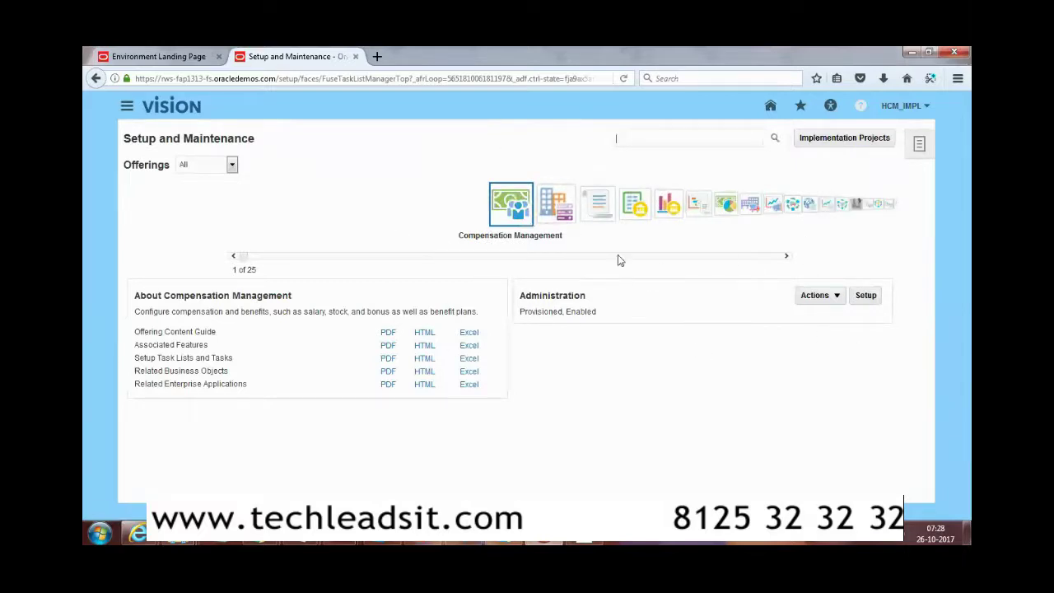
Select the Workforce Deployment offering and open its setup.
click(880, 205)
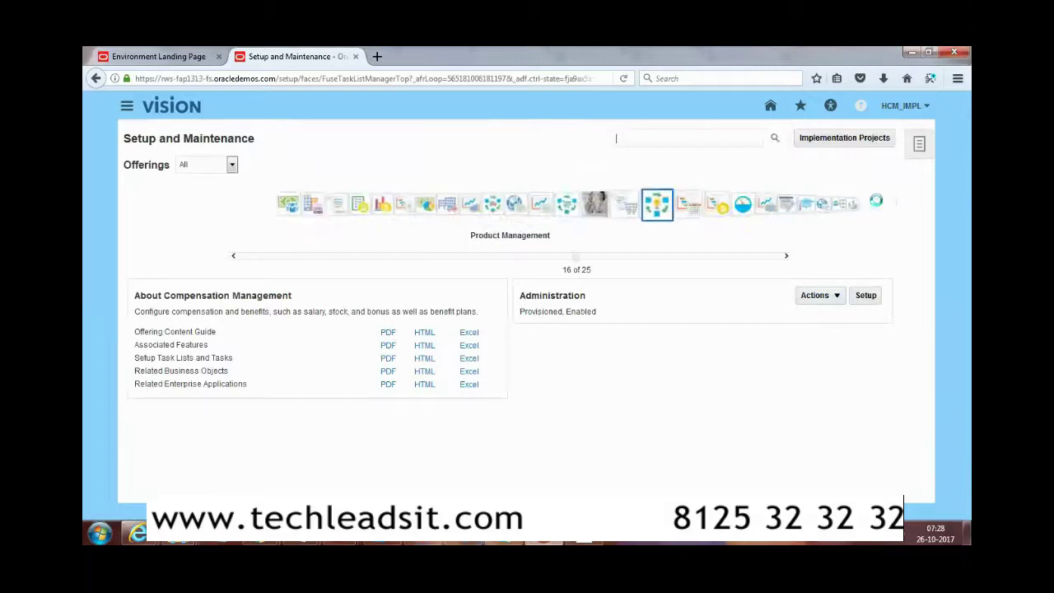
click(770, 202)
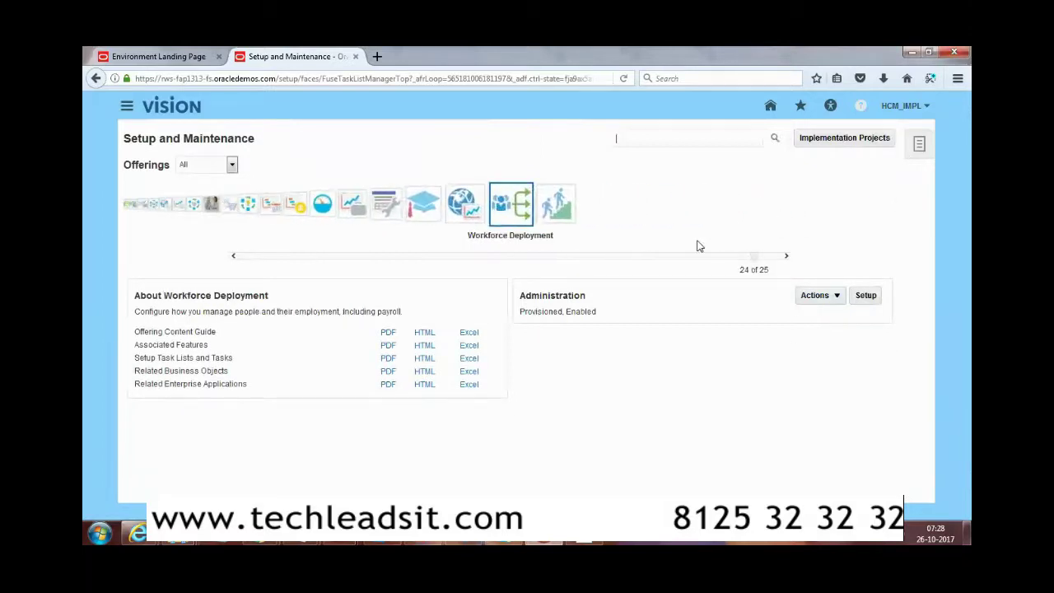
click(866, 294)
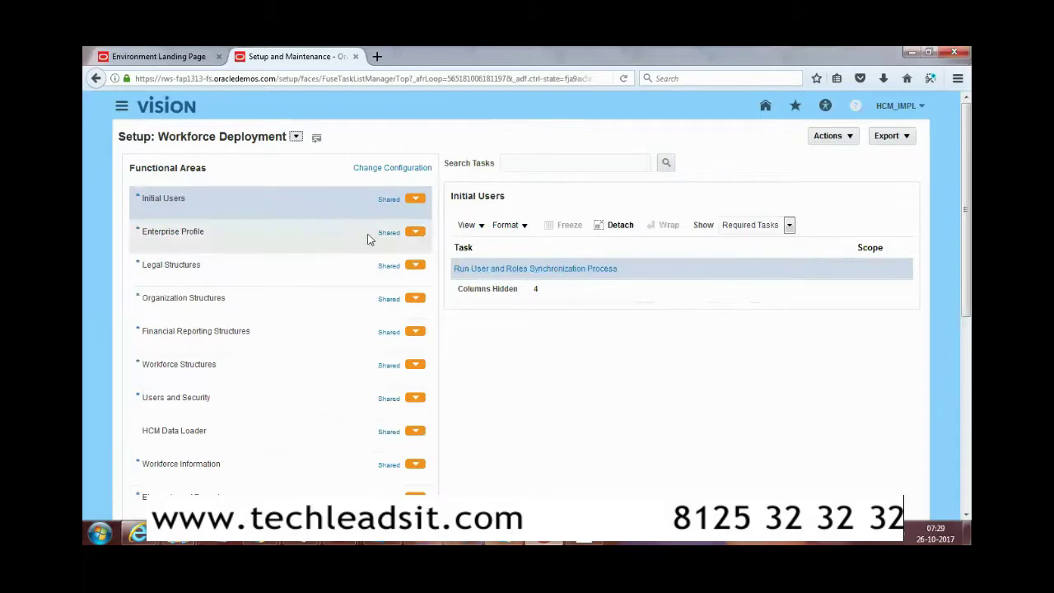
Search the Workforce Deployment tasks for "Geographies" and open the Manage Geographies task.
click(532, 167)
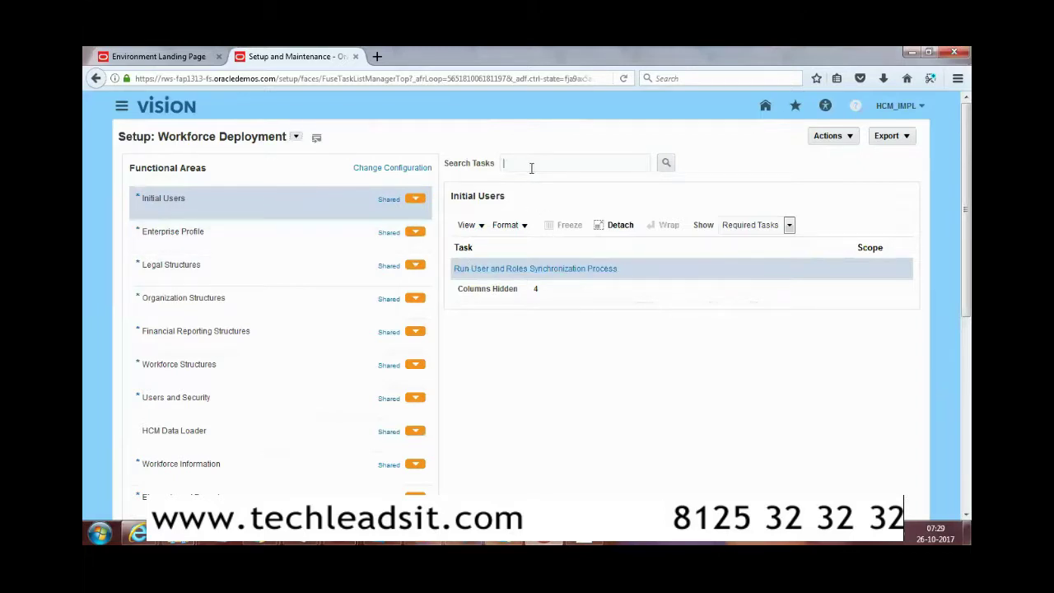
text(Geographies)
key(Return)
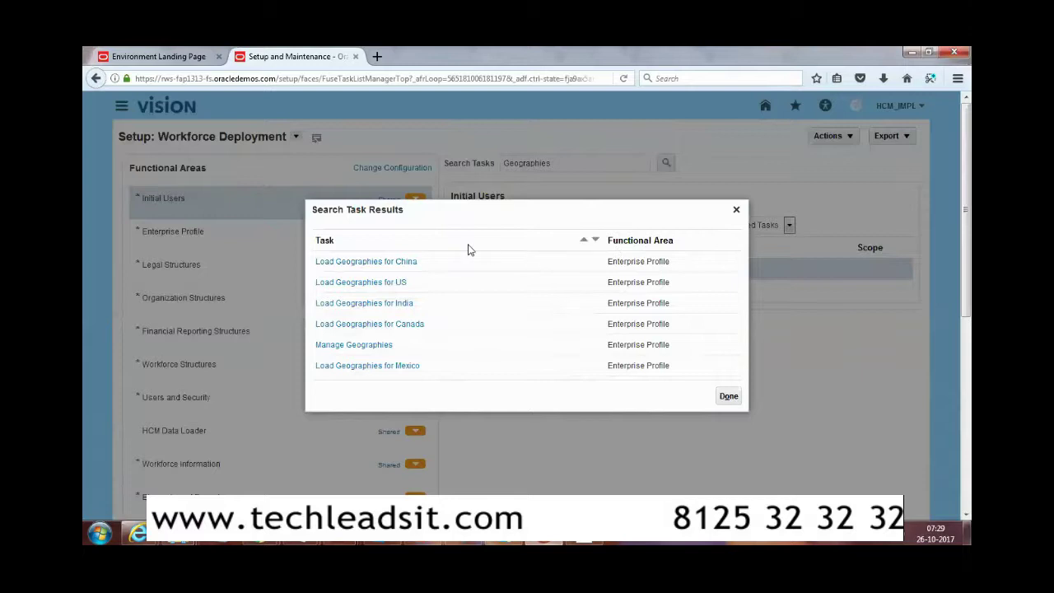
click(346, 346)
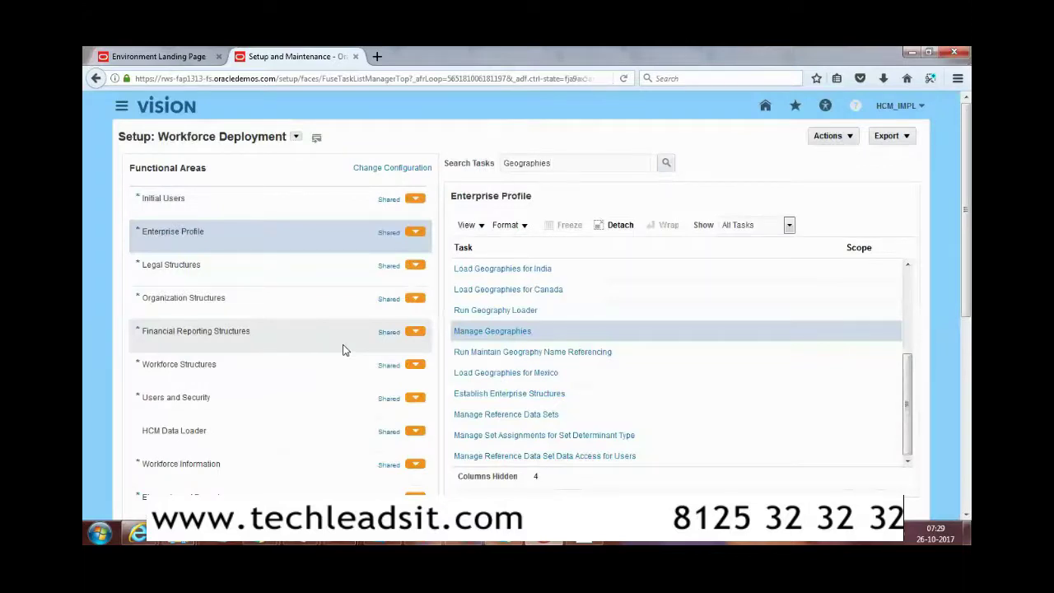
click(497, 333)
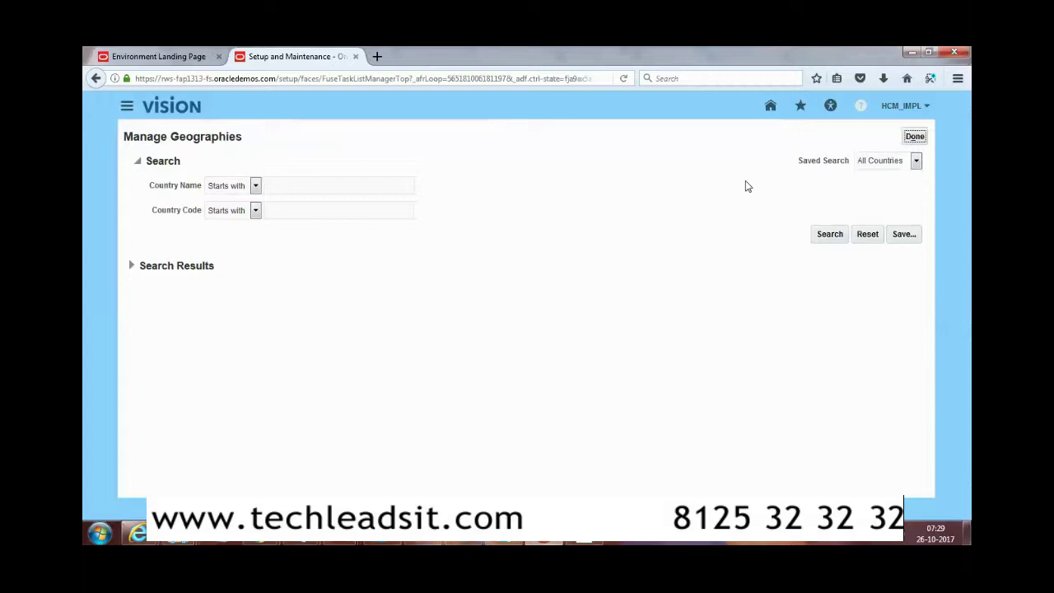
Search for the country whose code starts with US.
click(311, 182)
text(US)
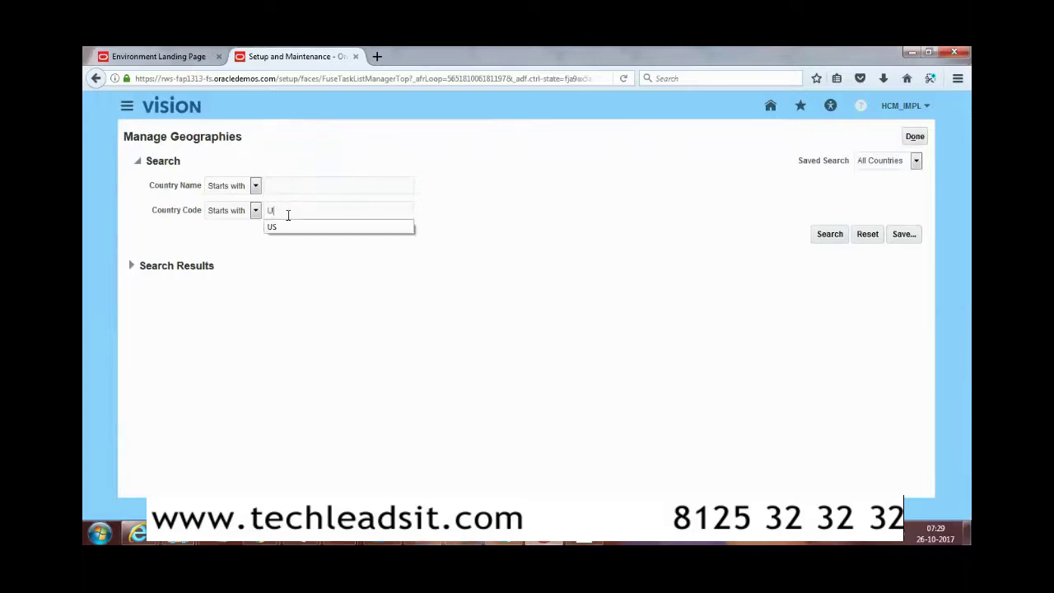
click(827, 234)
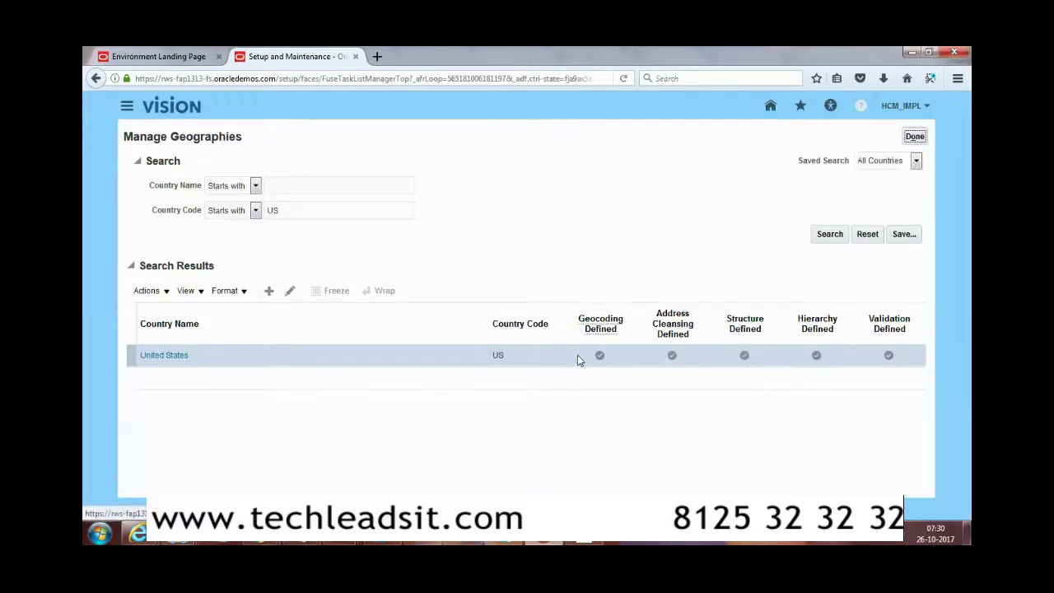
Open the United States geography structure, then create and add a geography type named "Line Number".
click(745, 357)
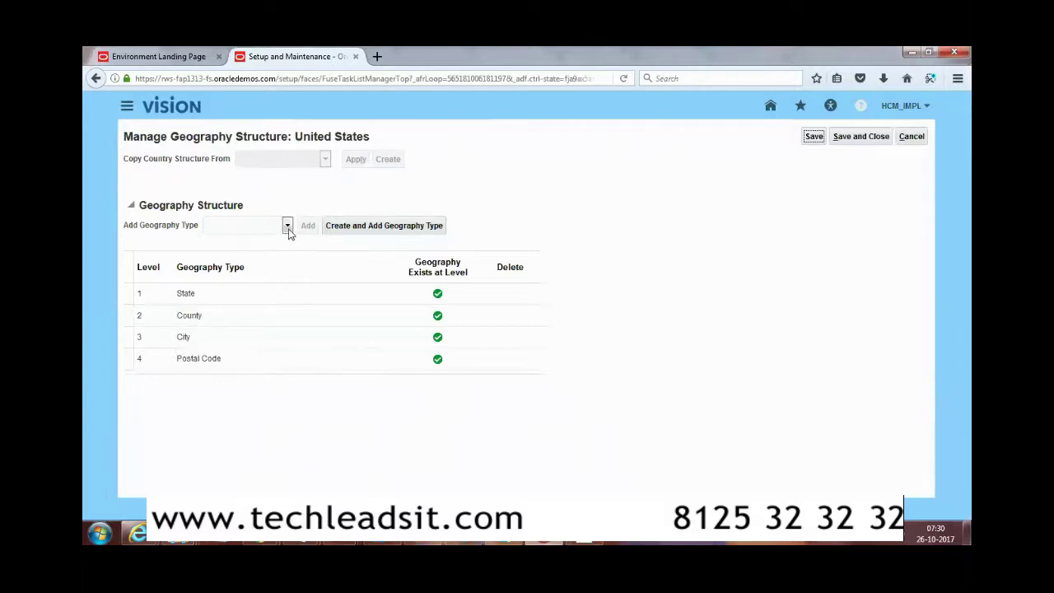
click(375, 227)
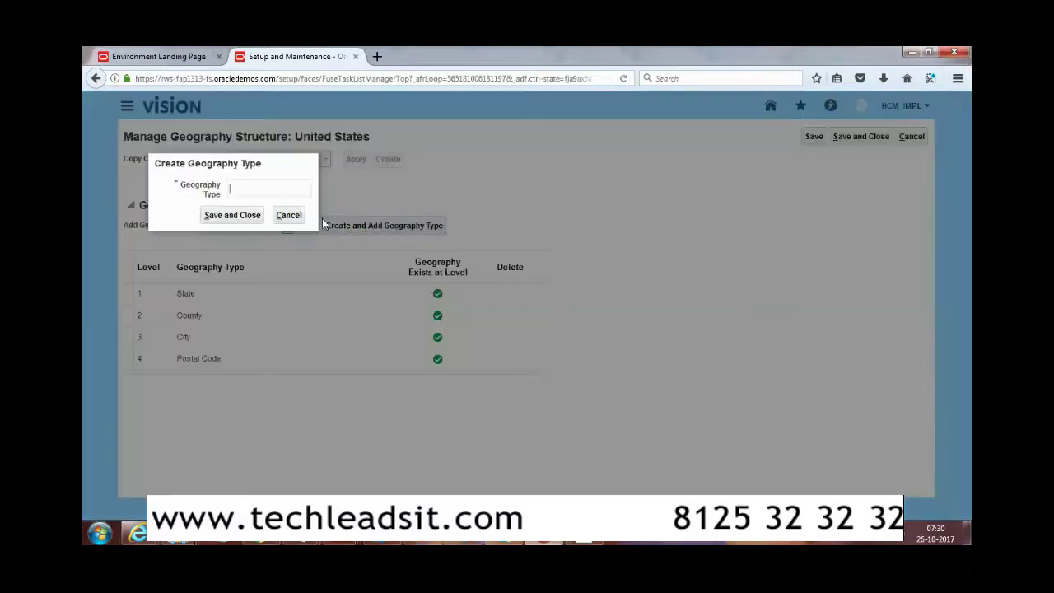
text(Line nUmber)
key(BackSpace)
key(BackSpace)
key(BackSpace)
key(BackSpace)
key(BackSpace)
key(BackSpace)
text(Number)
click(247, 216)
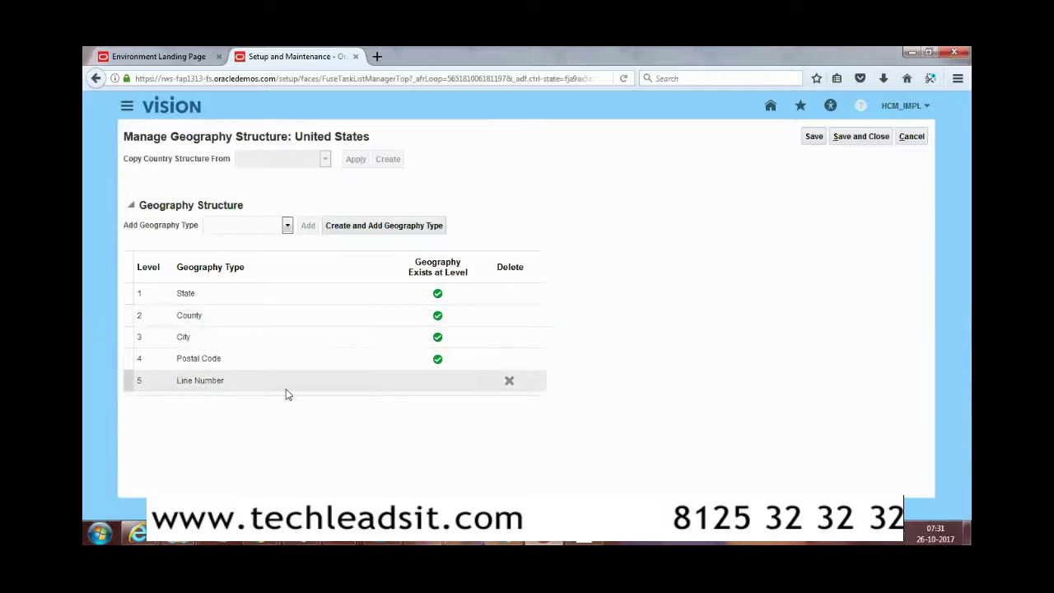
Add the existing Town geography type to the United States structure and cancel out of the structure page.
click(287, 226)
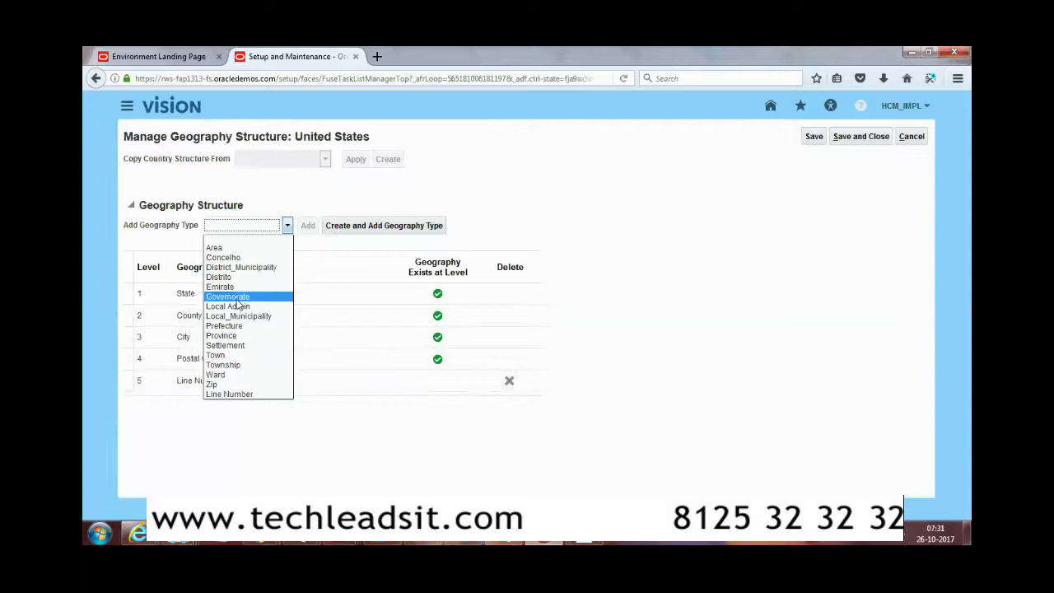
click(235, 355)
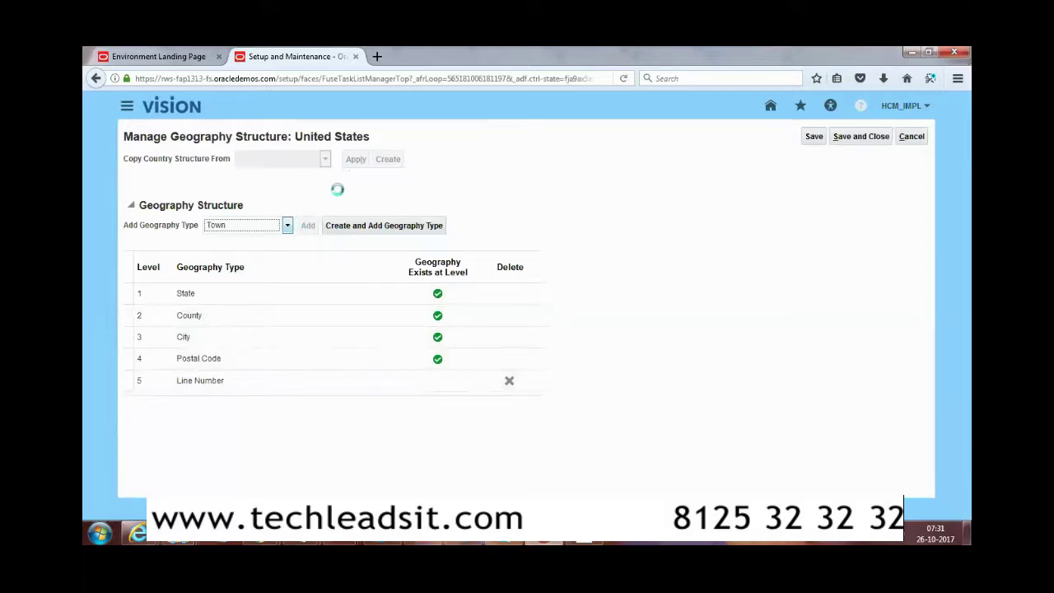
click(308, 225)
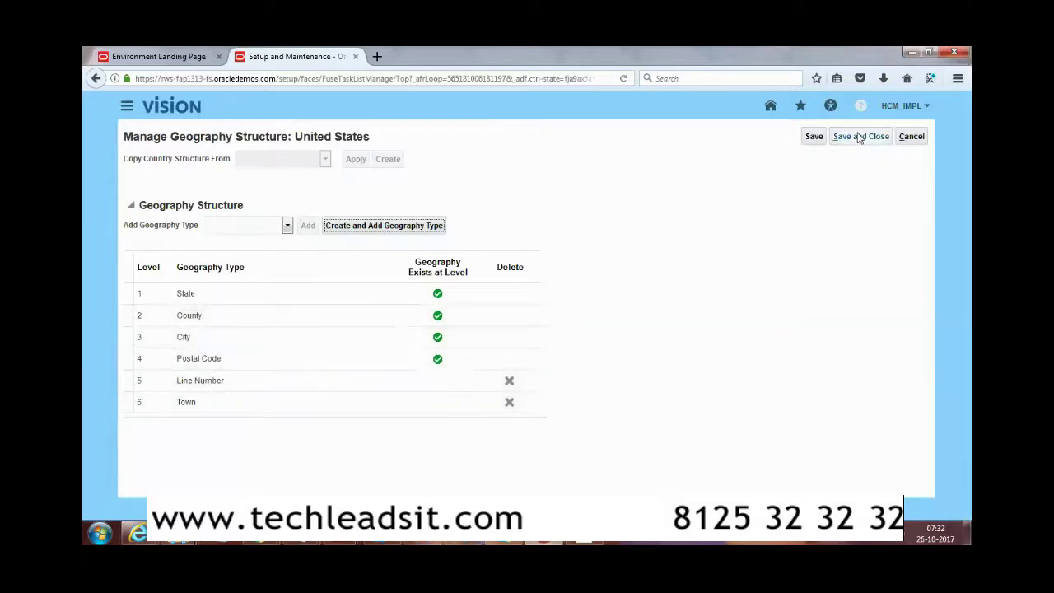
click(911, 140)
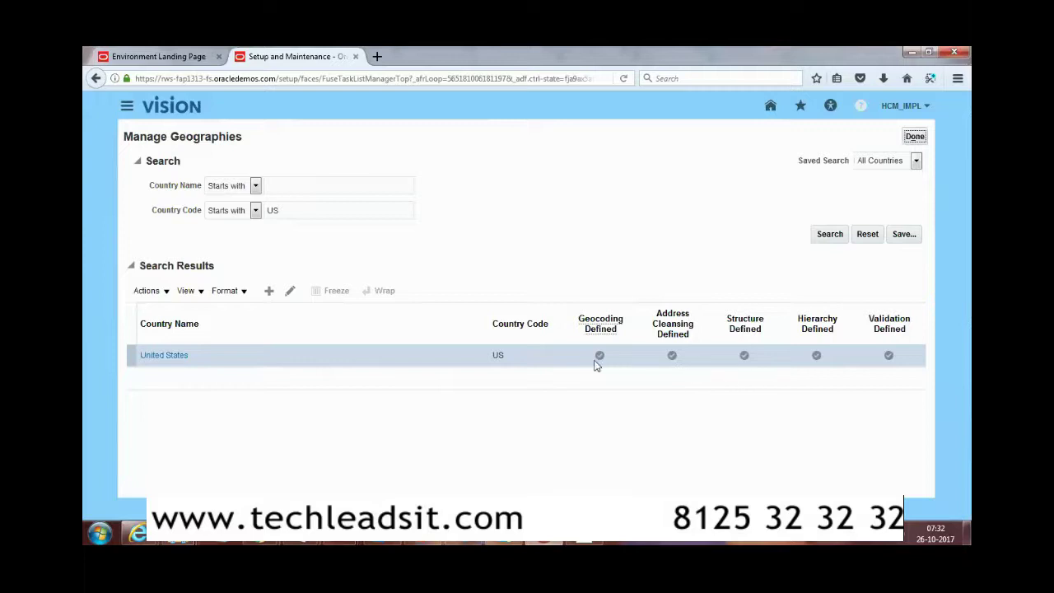
Open the United States geography hierarchy and look through its state entries.
click(816, 358)
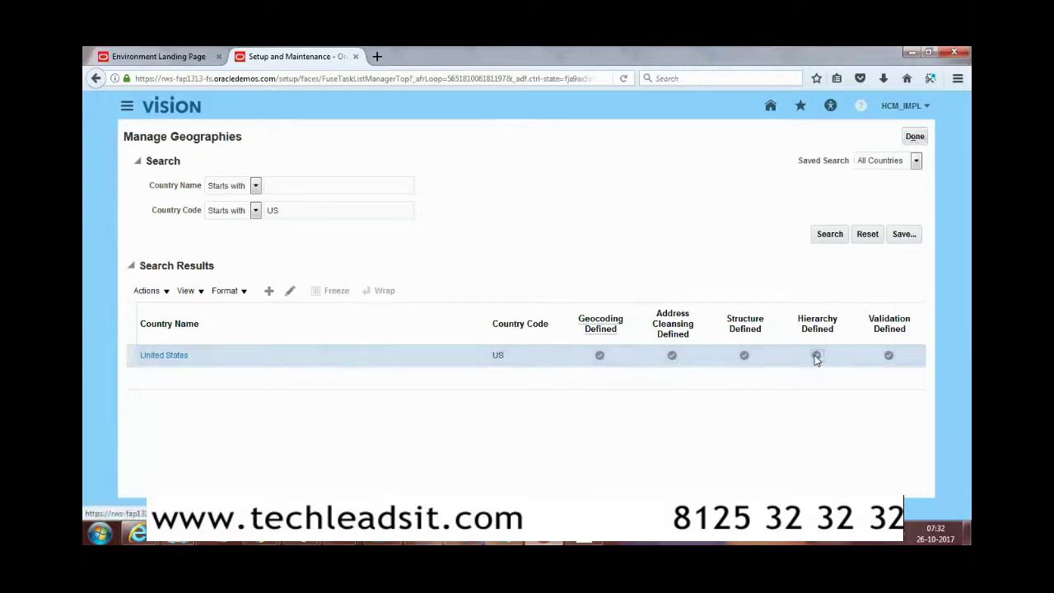
mouse_move(816, 359)
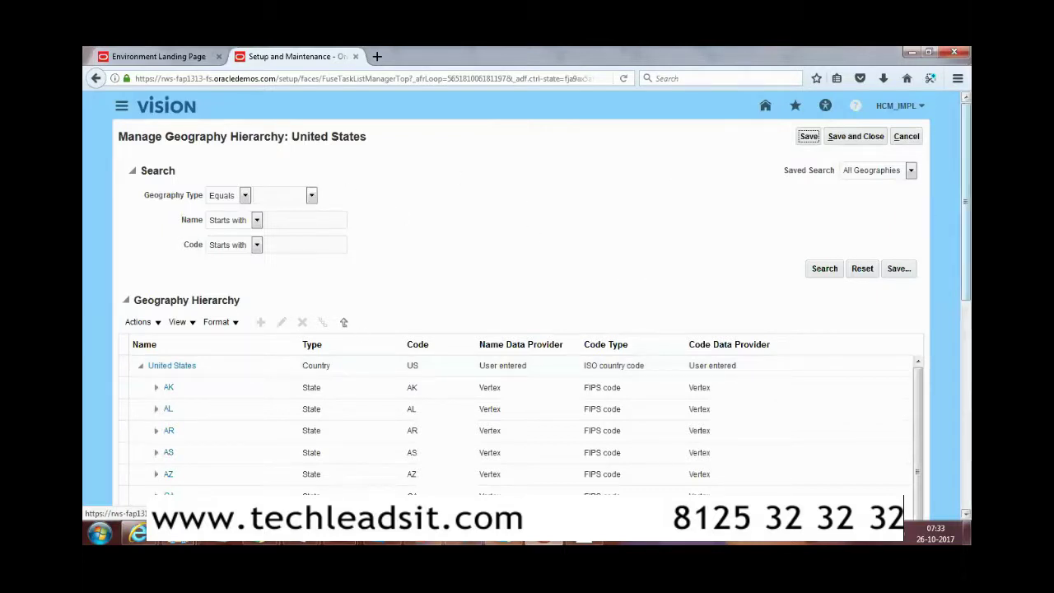
scroll(965, 206, down, 3)
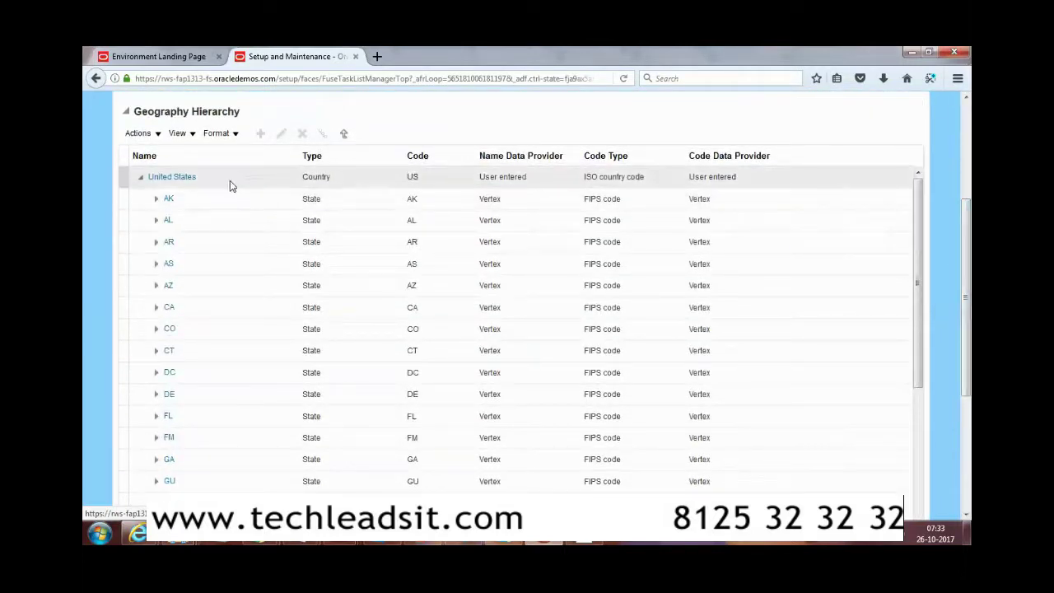
Drill down the United States hierarchy through AK, Aleutians East Borough and Akutan to its postal code entry.
click(156, 199)
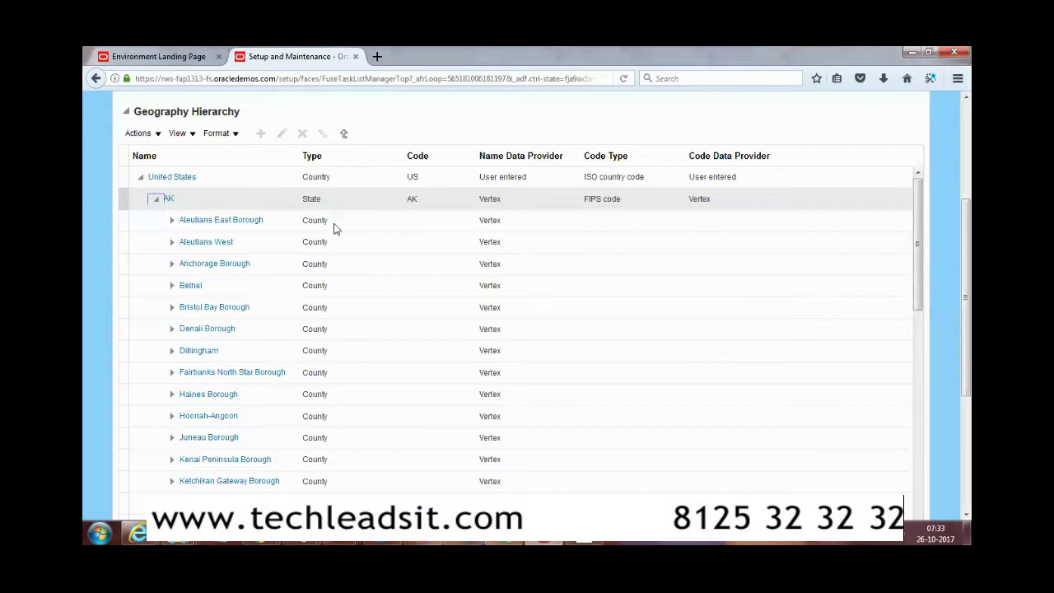
click(172, 222)
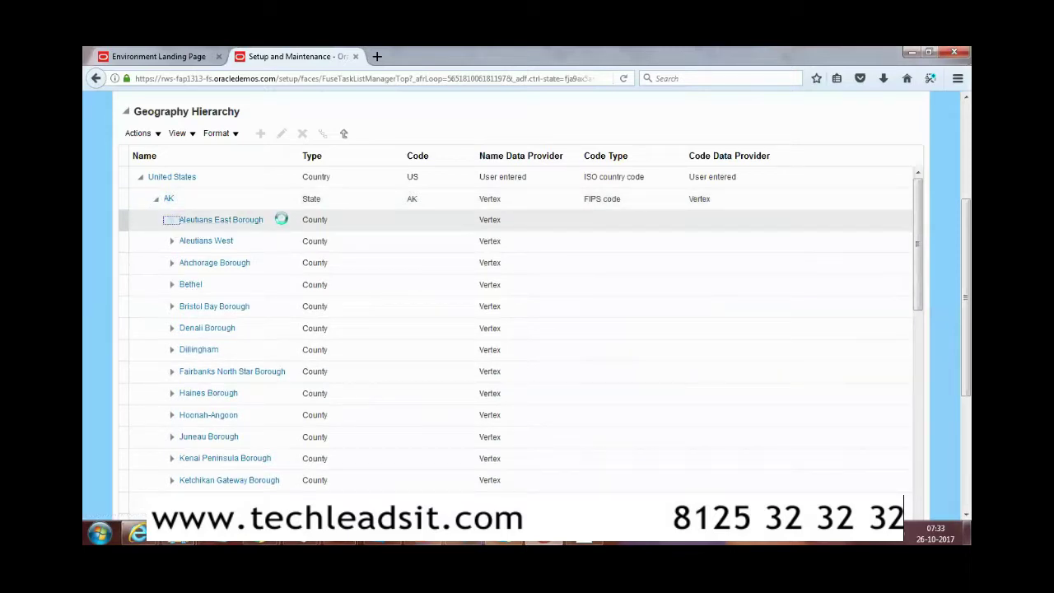
click(187, 245)
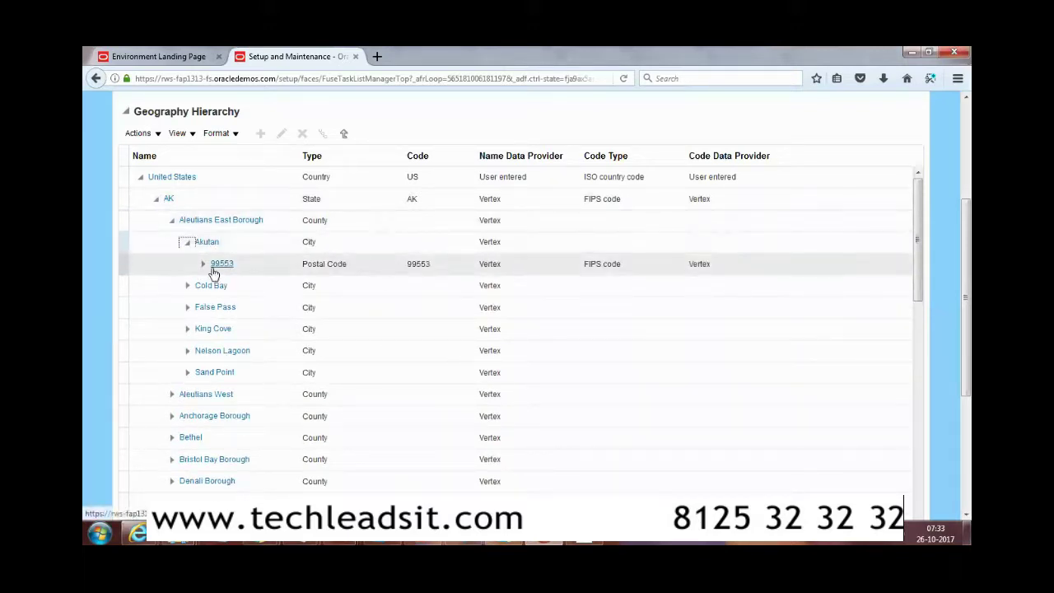
click(205, 269)
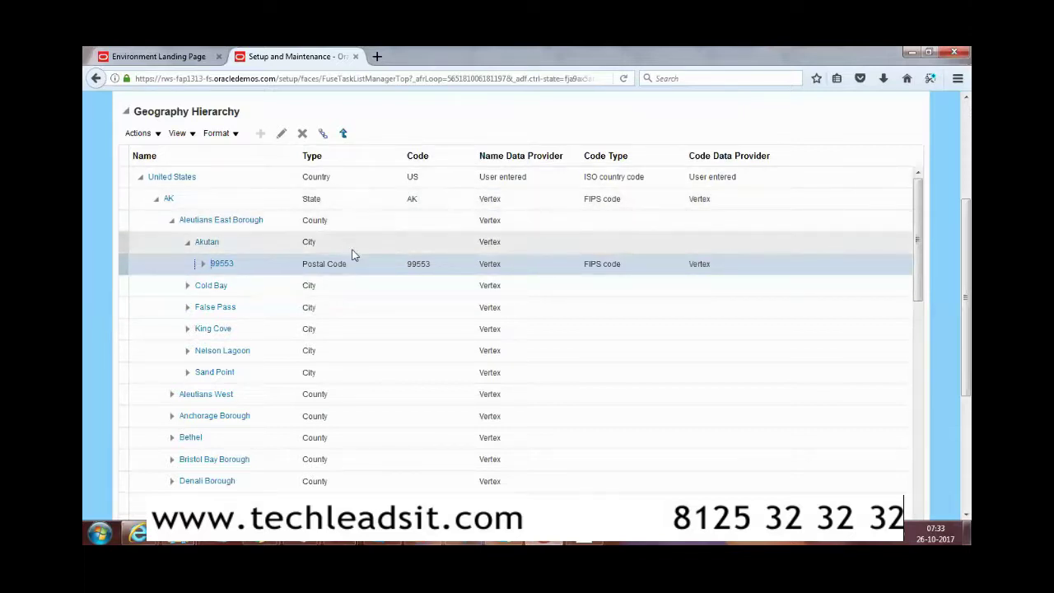
Open the postal code creation form for the city Akutan, review its data provider choices, and cancel out of the hierarchy.
click(247, 241)
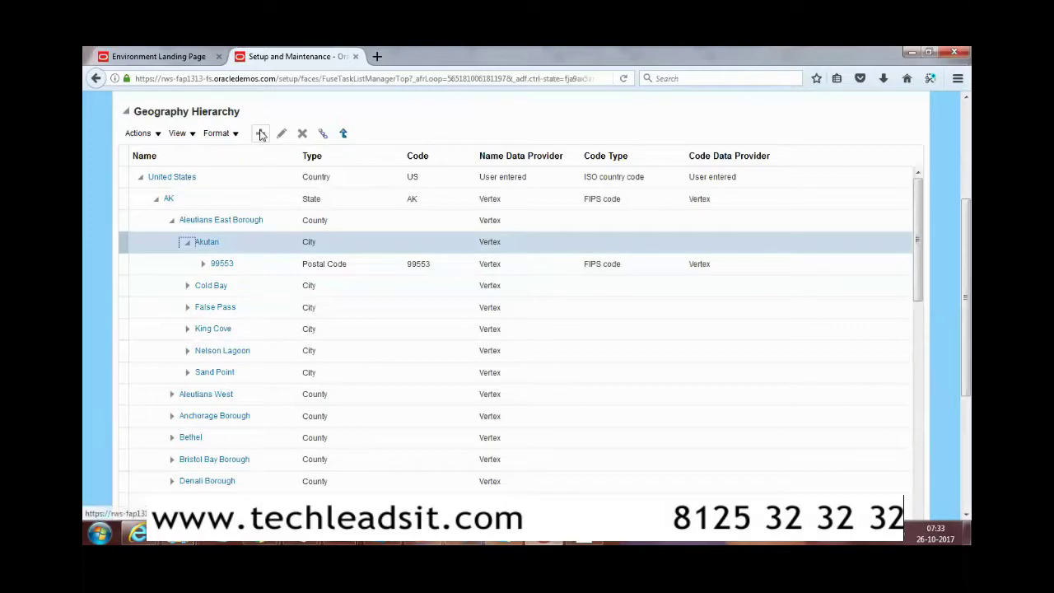
click(260, 134)
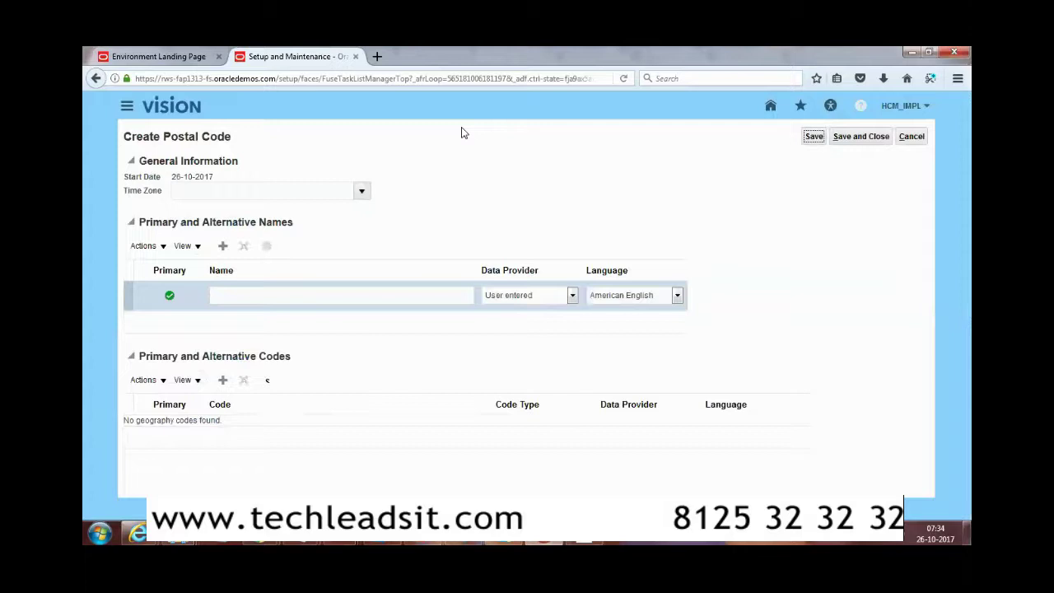
click(284, 292)
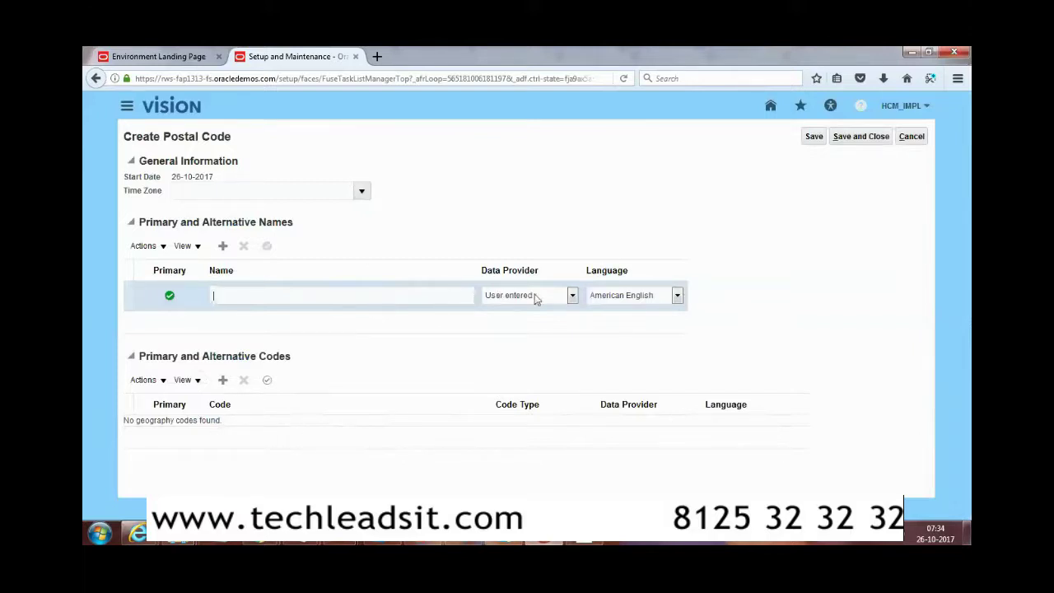
click(573, 299)
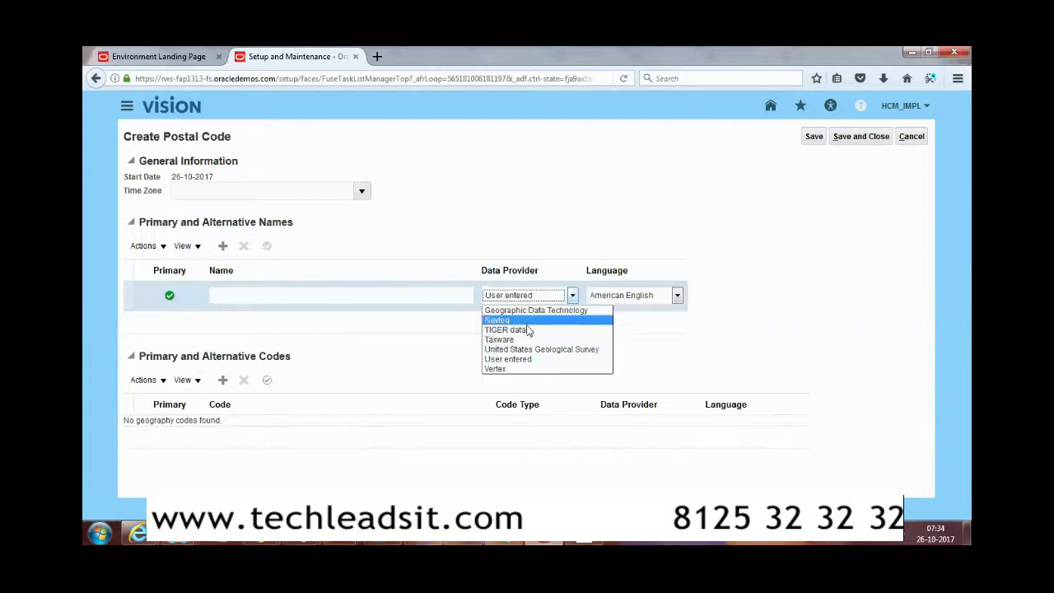
click(429, 348)
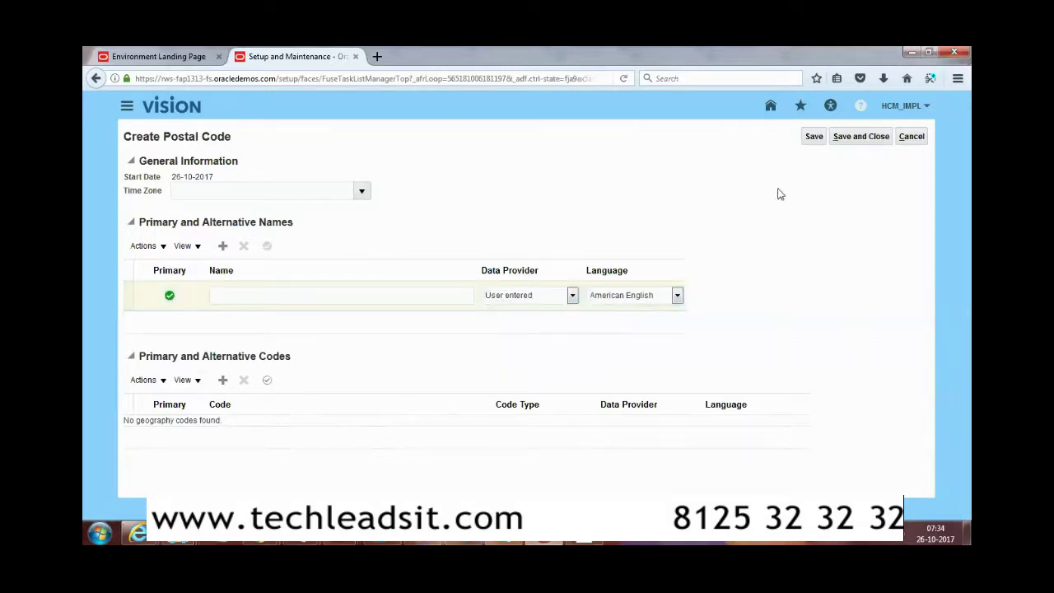
click(911, 136)
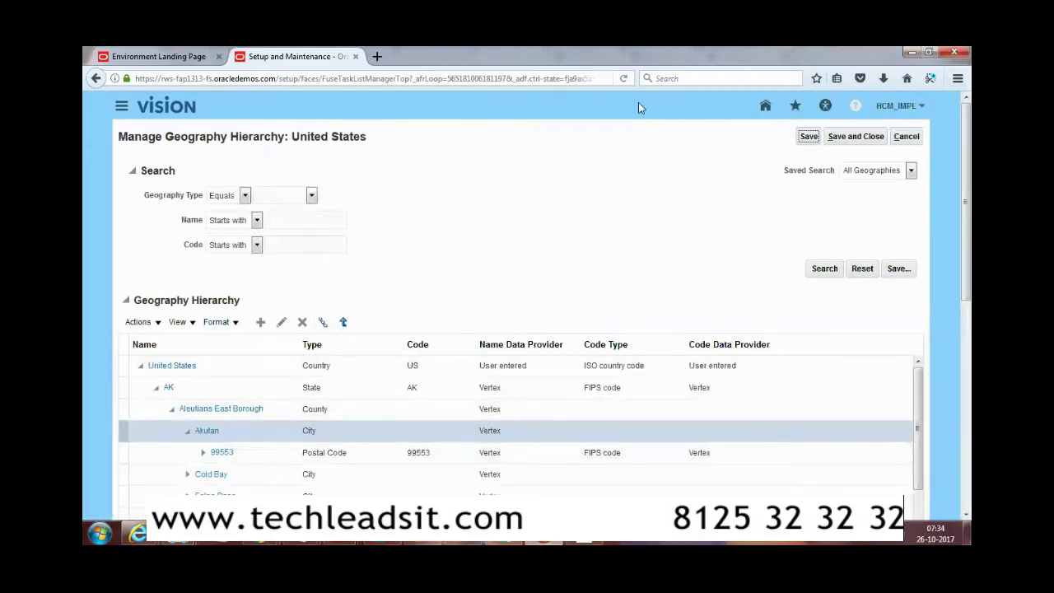
click(911, 138)
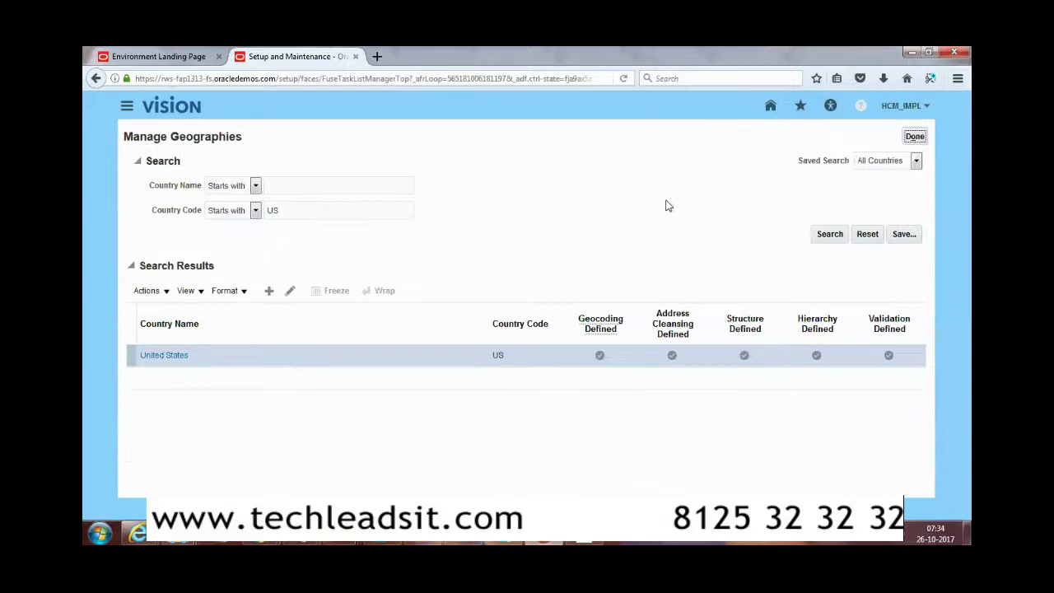
Review the United States geography validation's address styles and mapping, then cancel and close the geographies task.
click(889, 357)
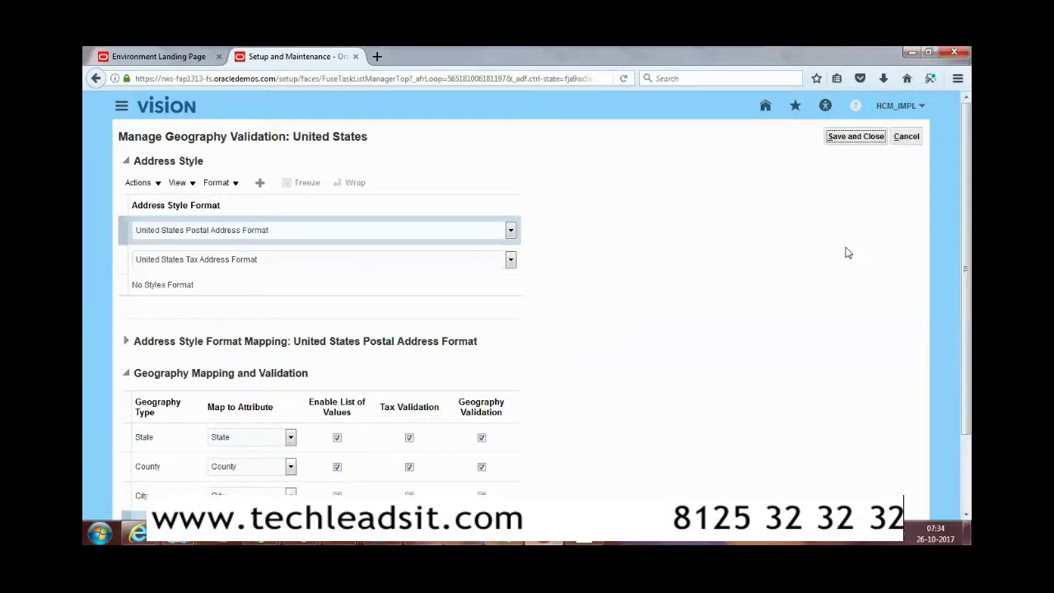
scroll(847, 252, down, 2)
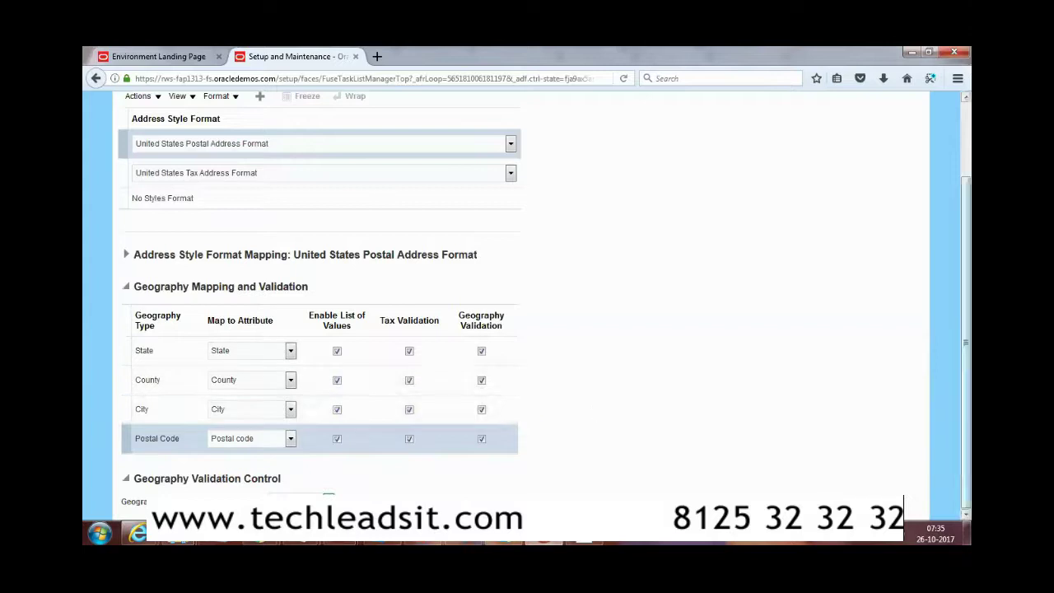
scroll(527, 313, up, 2)
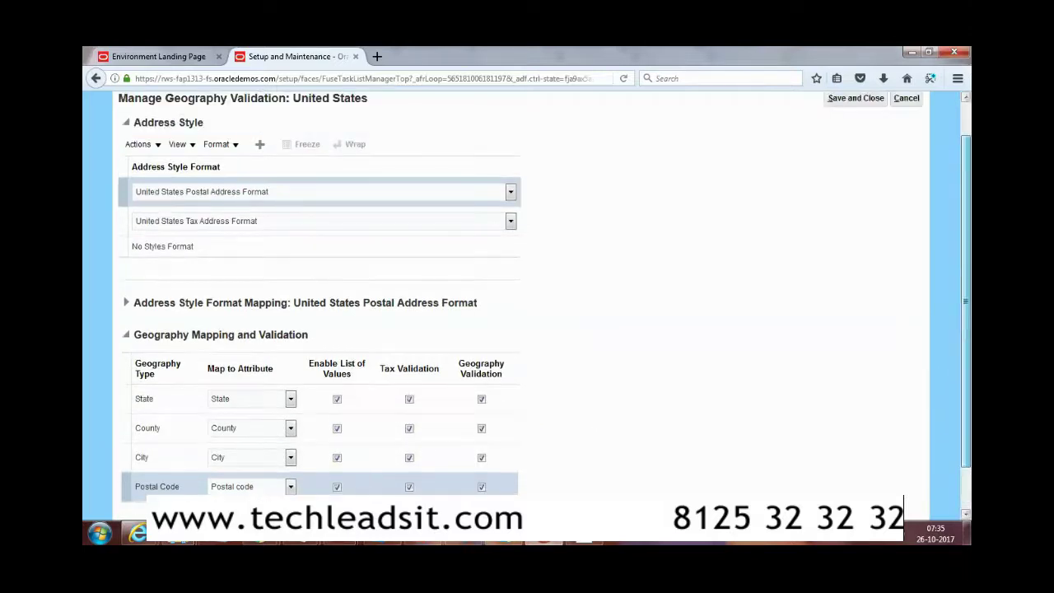
click(906, 136)
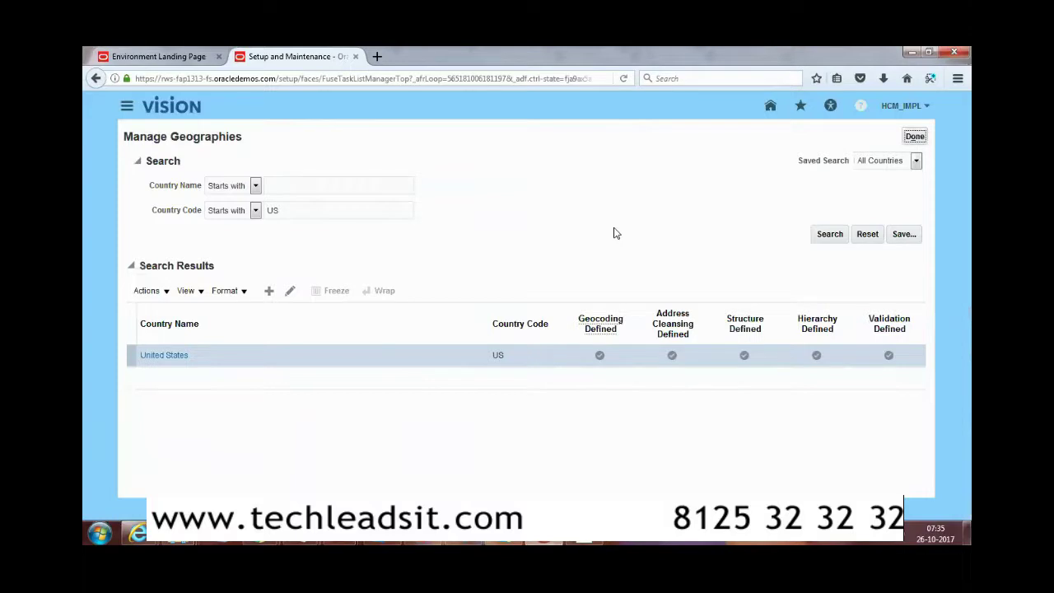
click(910, 140)
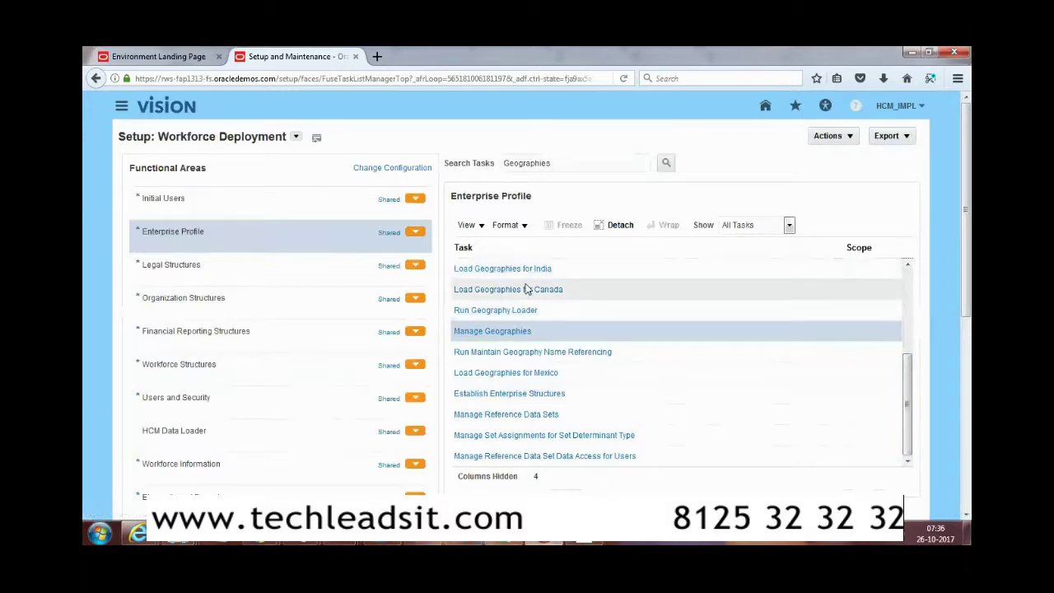
Look through the Enterprise Profile tasks, open Run Geography Loader to view its batch ID parameters, and cancel it.
drag(906, 395, 903, 372)
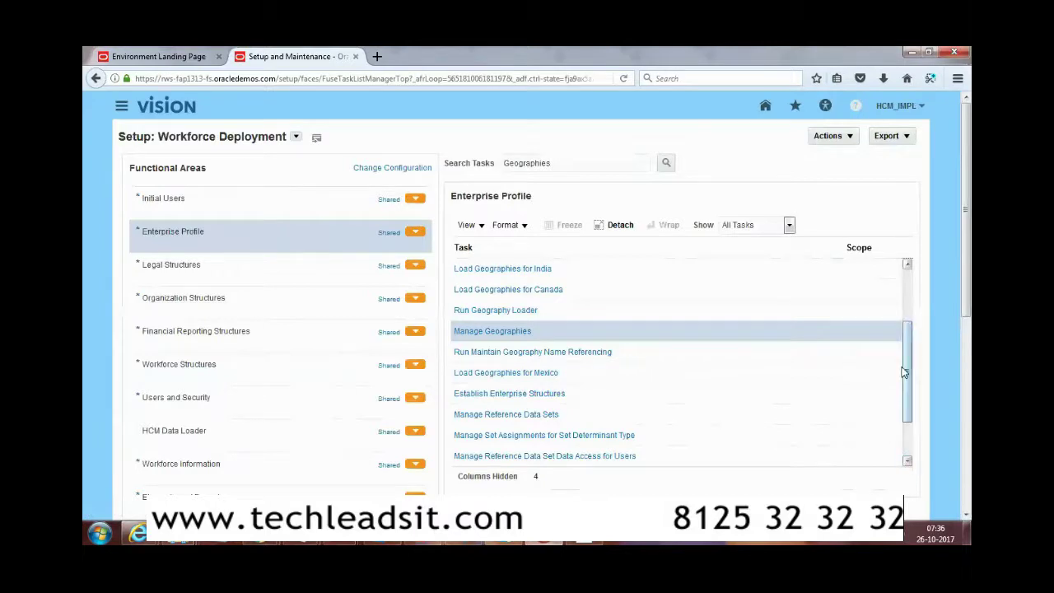
click(907, 265)
click(907, 265)
click(908, 265)
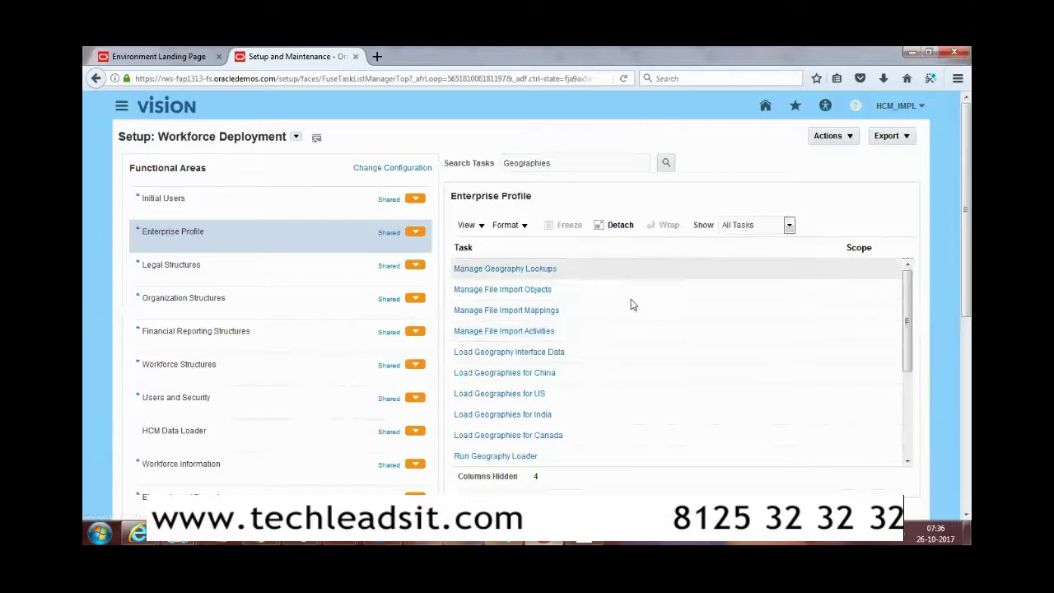
drag(908, 340, 911, 424)
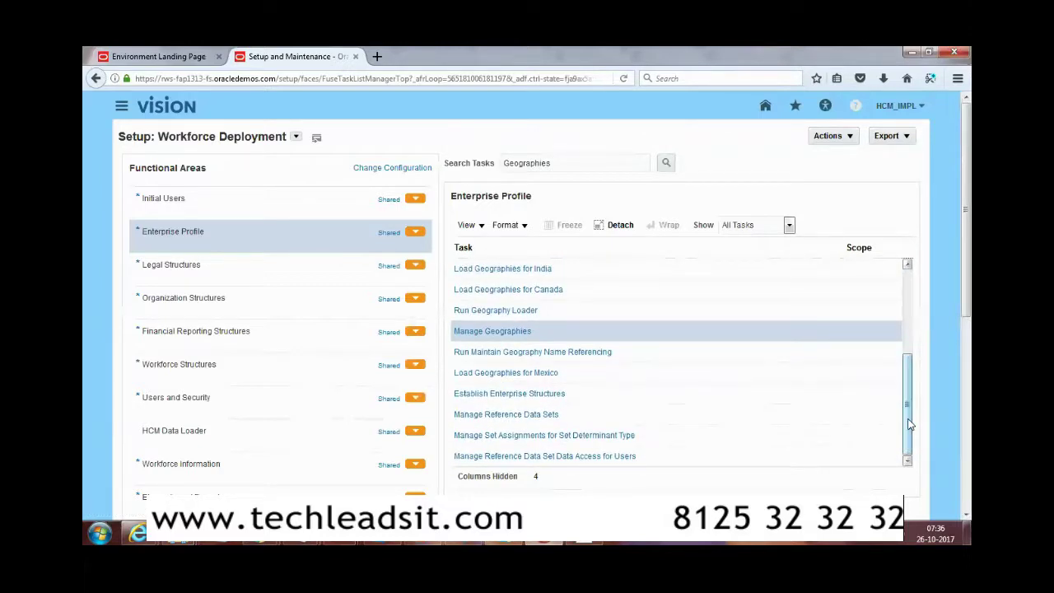
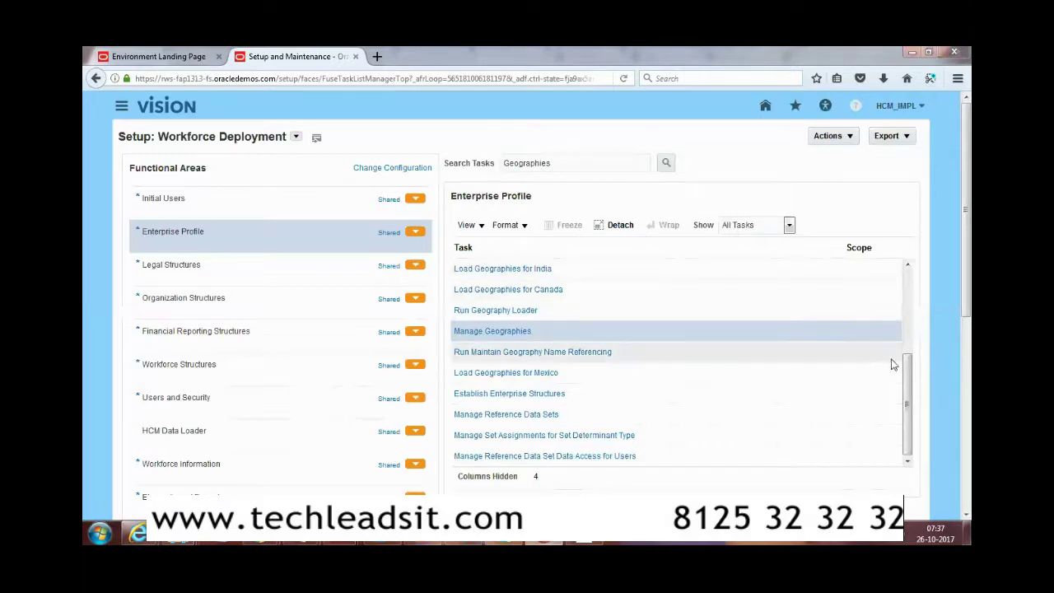
mouse_move(907, 370)
mouse_down()
mouse_move(911, 283)
mouse_move(916, 364)
mouse_up()
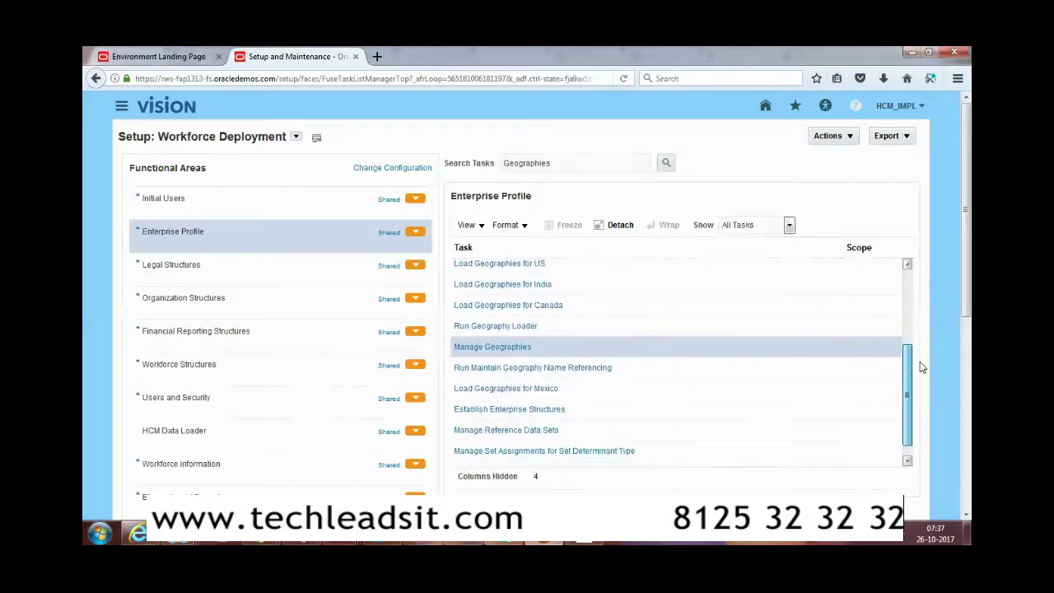
click(481, 325)
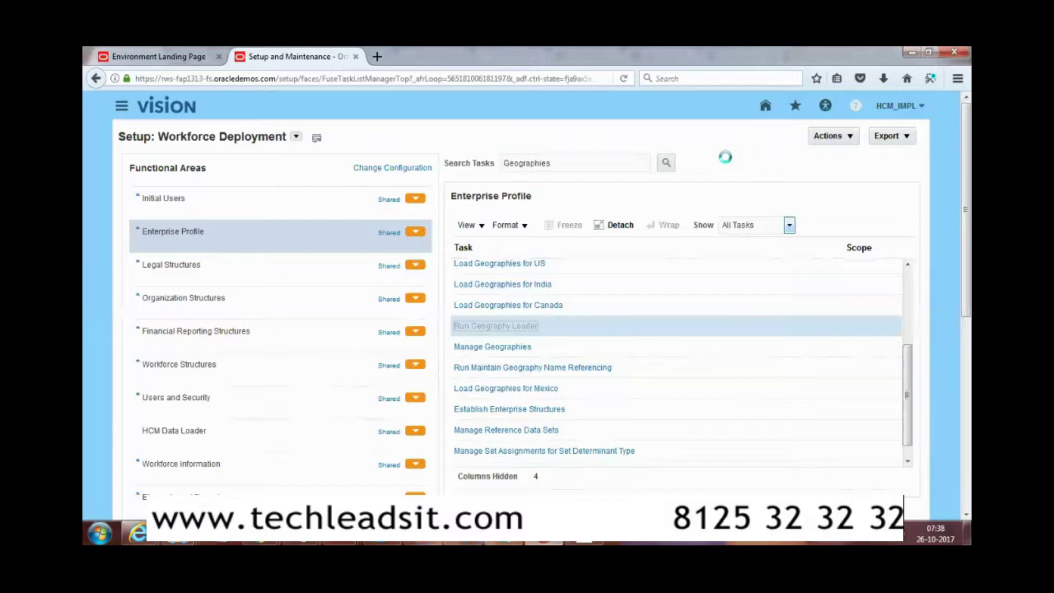
click(262, 267)
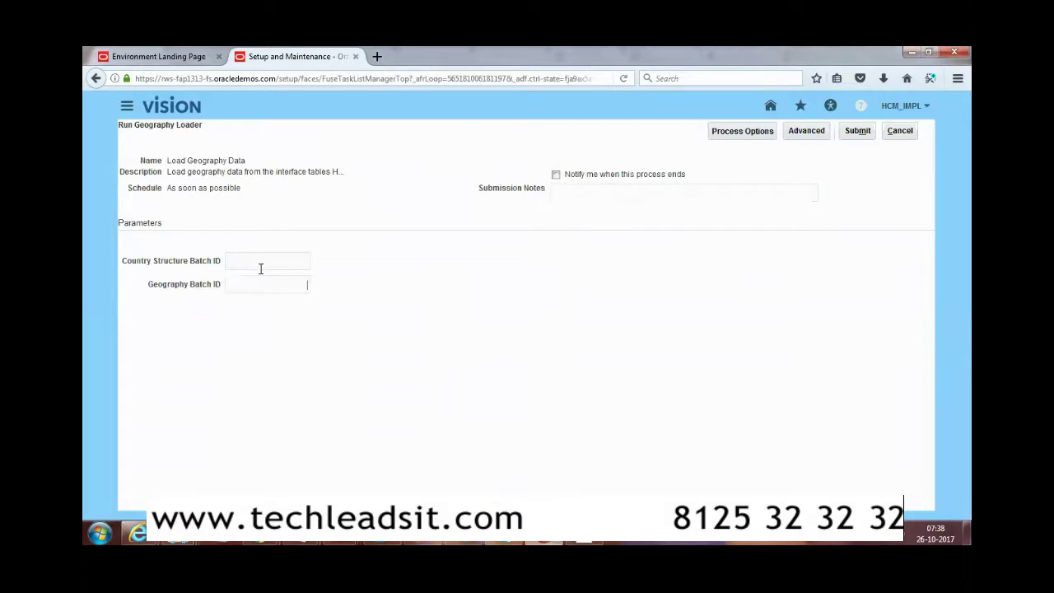
click(900, 131)
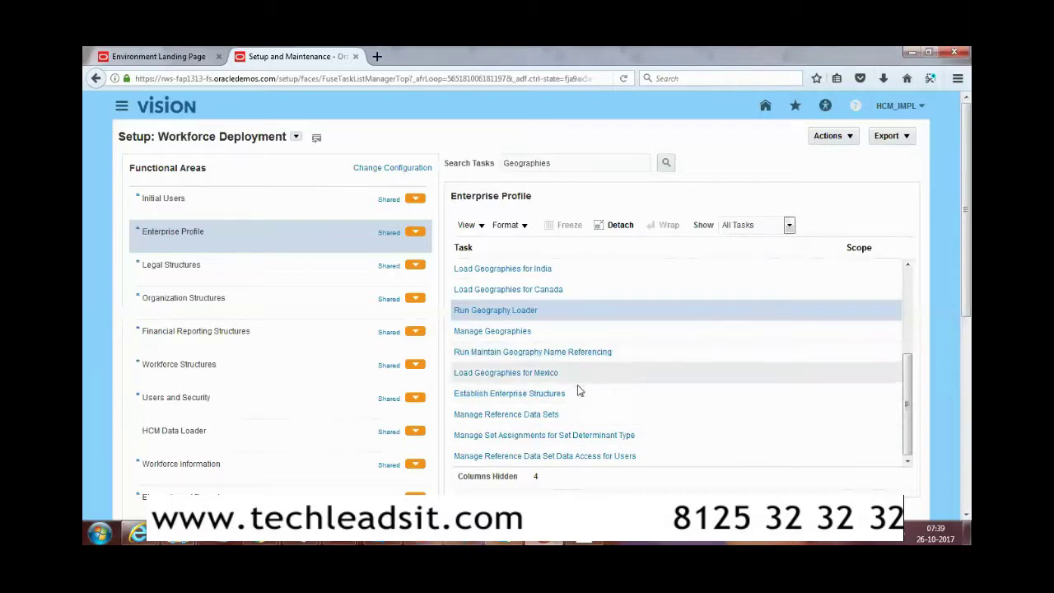
Open the Establish Enterprise Structures task and create an enterprise configuration with "USS Enterprise" as name and description.
click(510, 396)
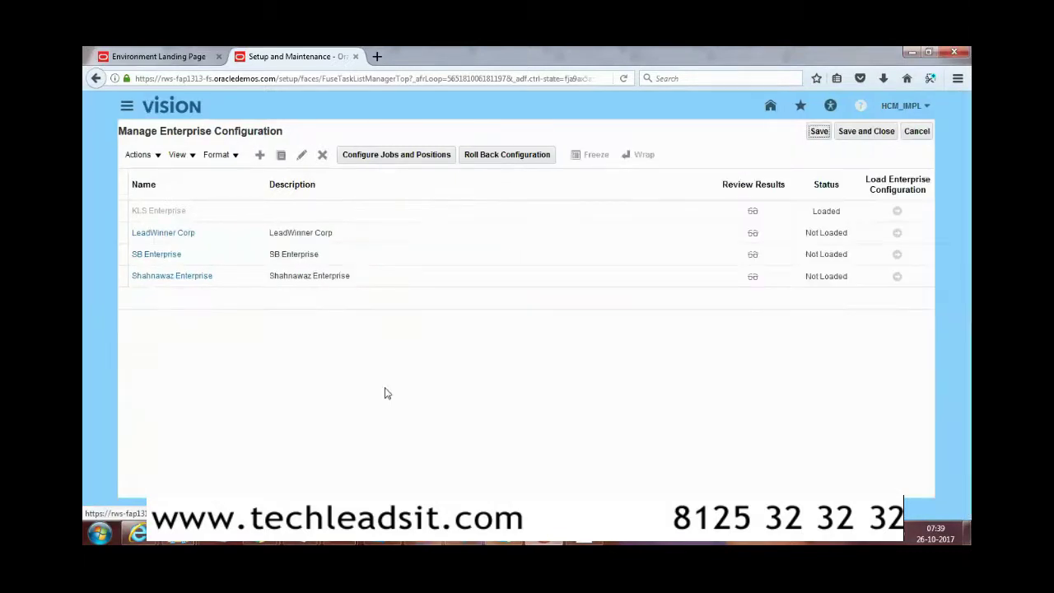
click(261, 155)
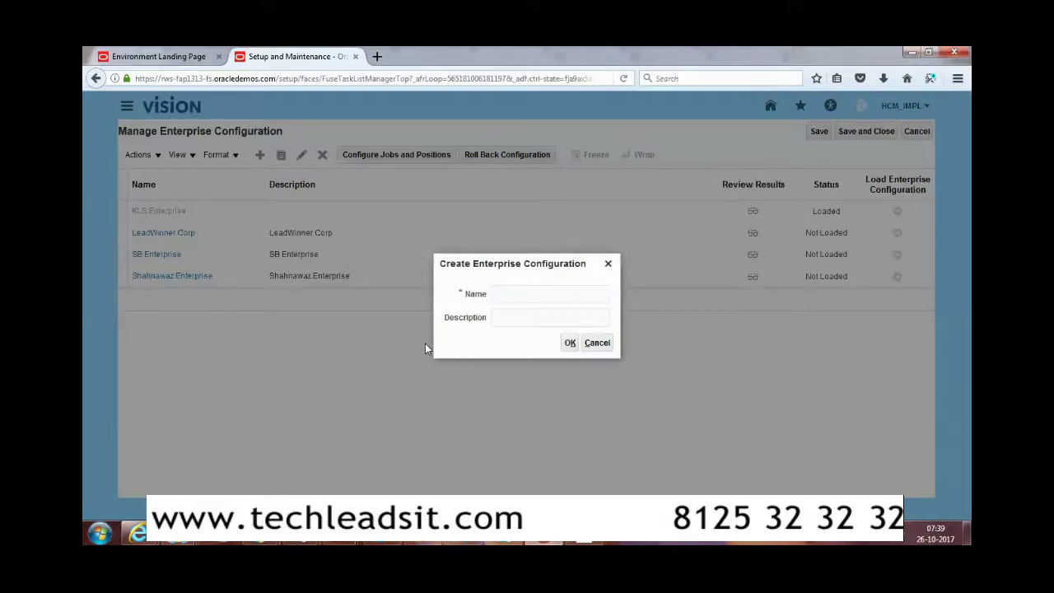
click(537, 298)
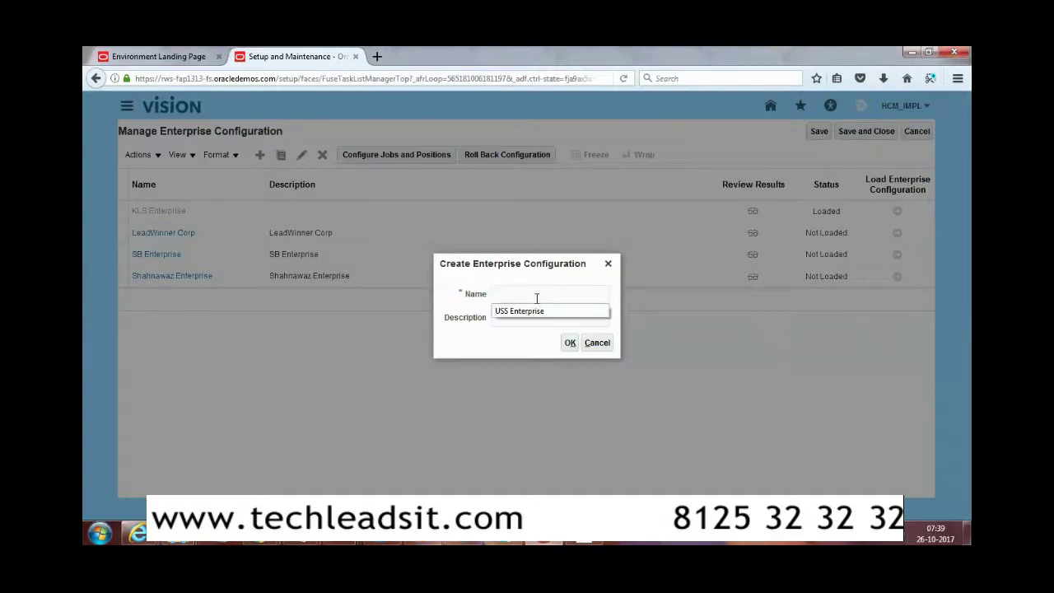
click(520, 311)
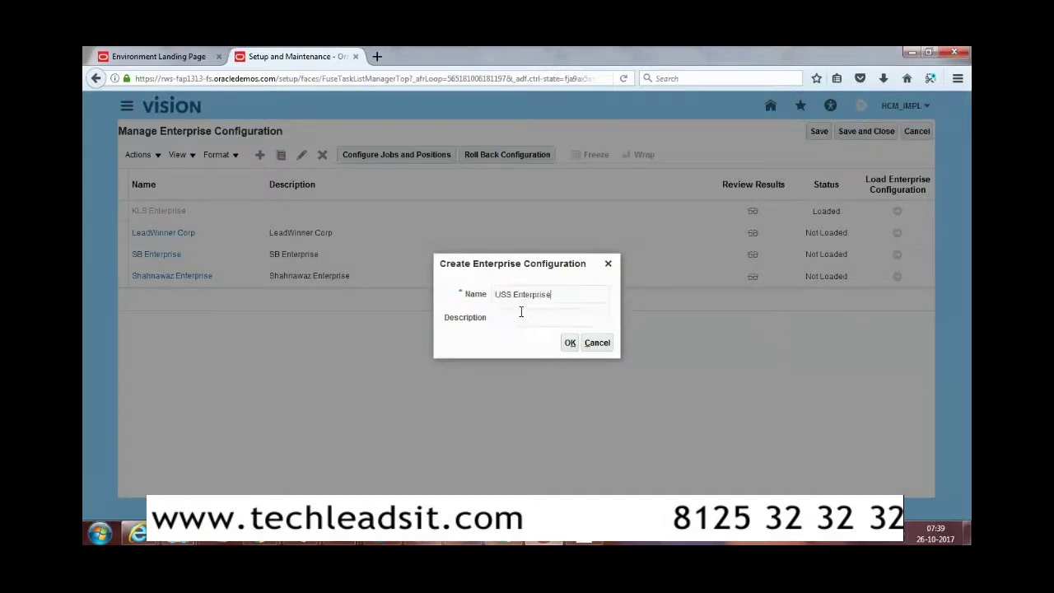
click(521, 311)
text(USS Enterprise)
click(571, 343)
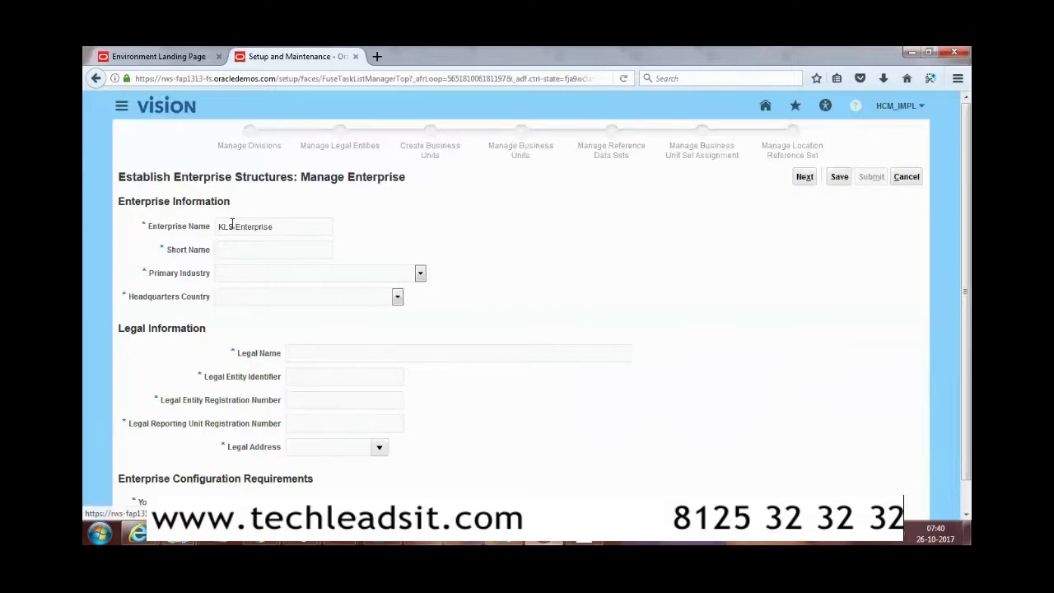
Set the enterprise name to "USS Enterprise" and the short name to "USS".
drag(235, 226, 214, 225)
text(USS)
click(241, 244)
text(USS)
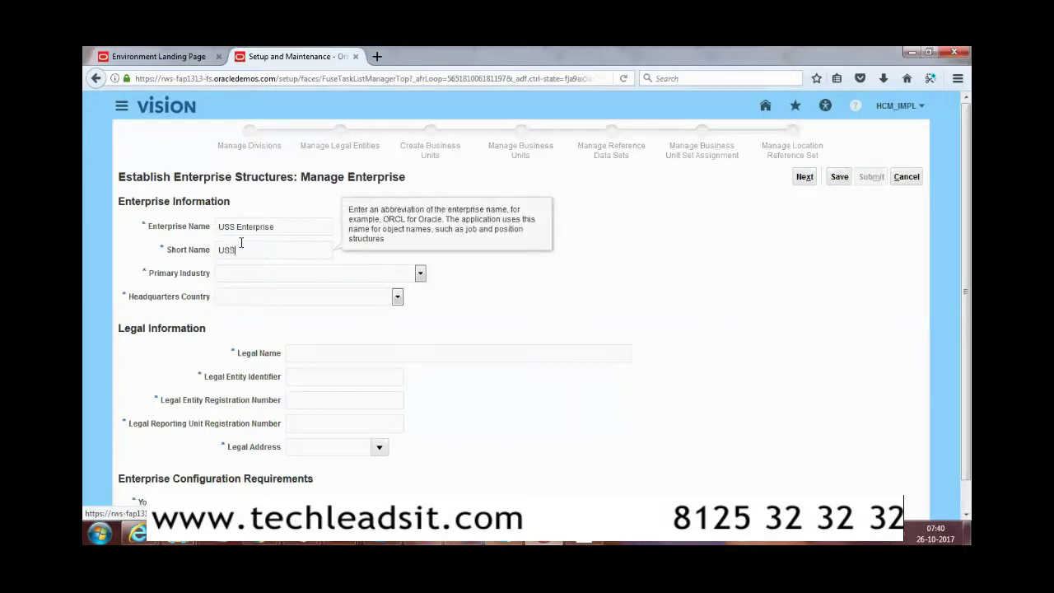
text( EN)
key(BackSpace)
text(nterp)
key(BackSpace)
key(BackSpace)
key(BackSpace)
key(BackSpace)
key(BackSpace)
key(BackSpace)
Set the primary industry to Finance and Insurance and the headquarters country to United States.
click(303, 274)
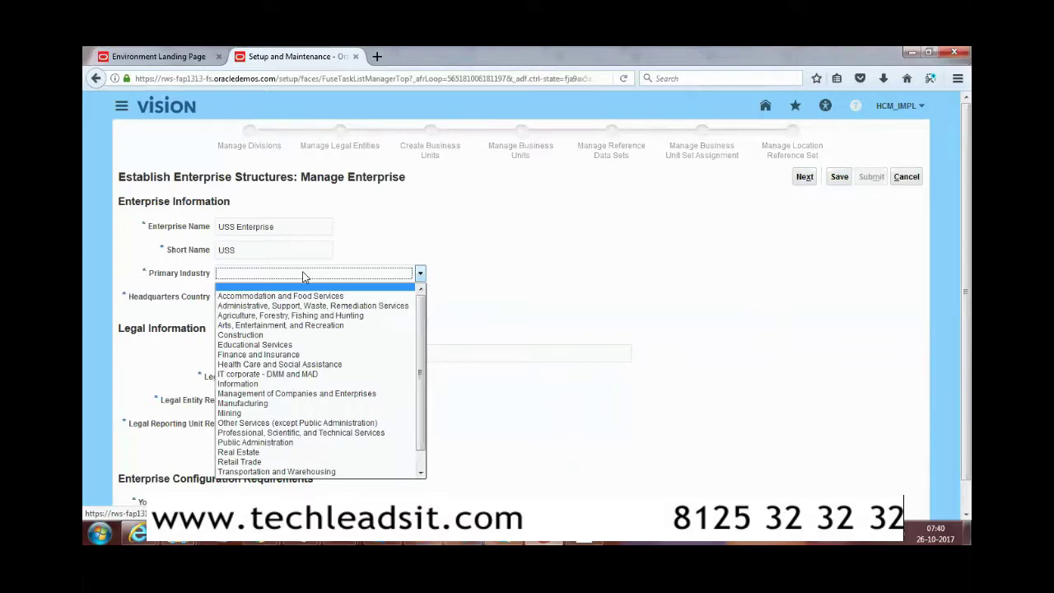
click(259, 355)
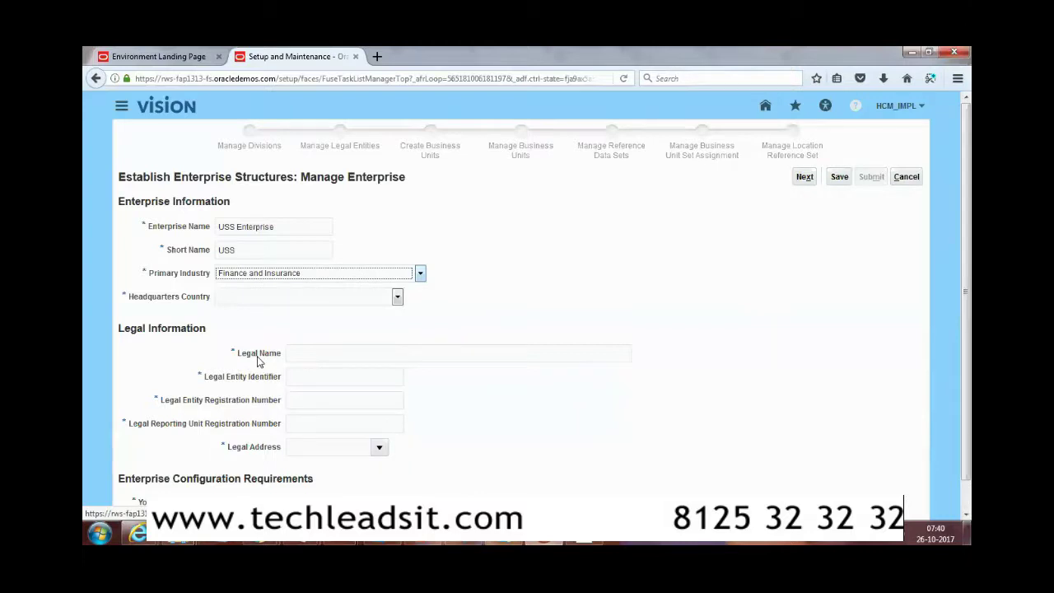
click(397, 298)
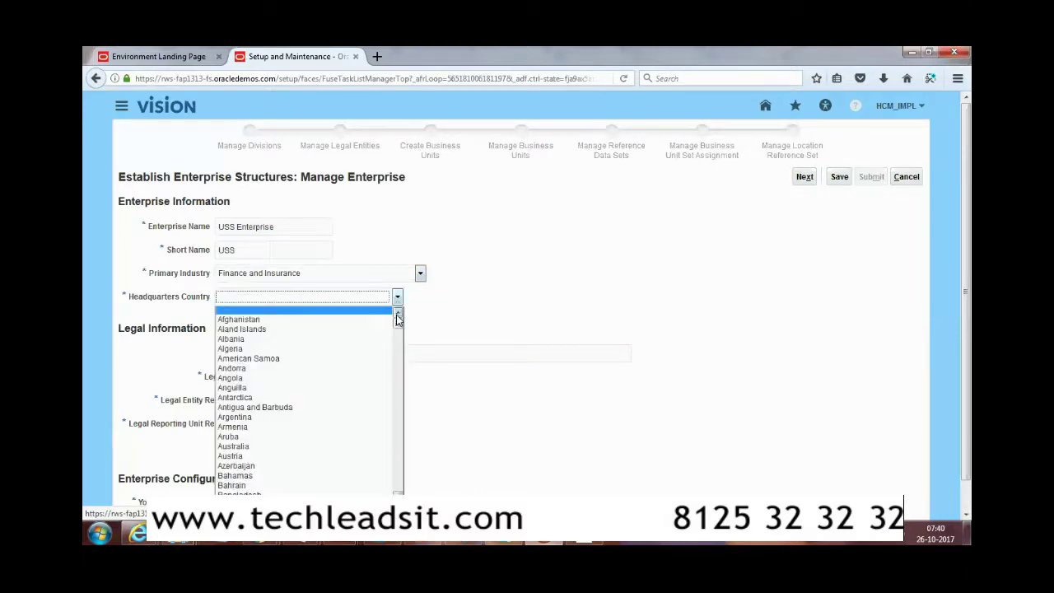
key(u)
key(Down)
key(Down)
key(Down)
key(Down)
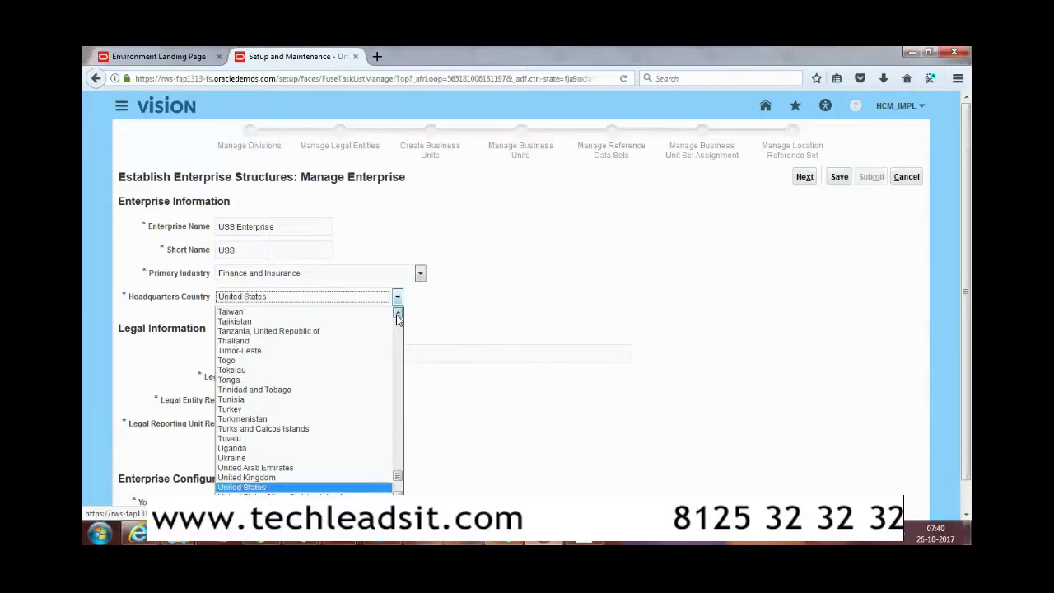
key(Return)
click(327, 355)
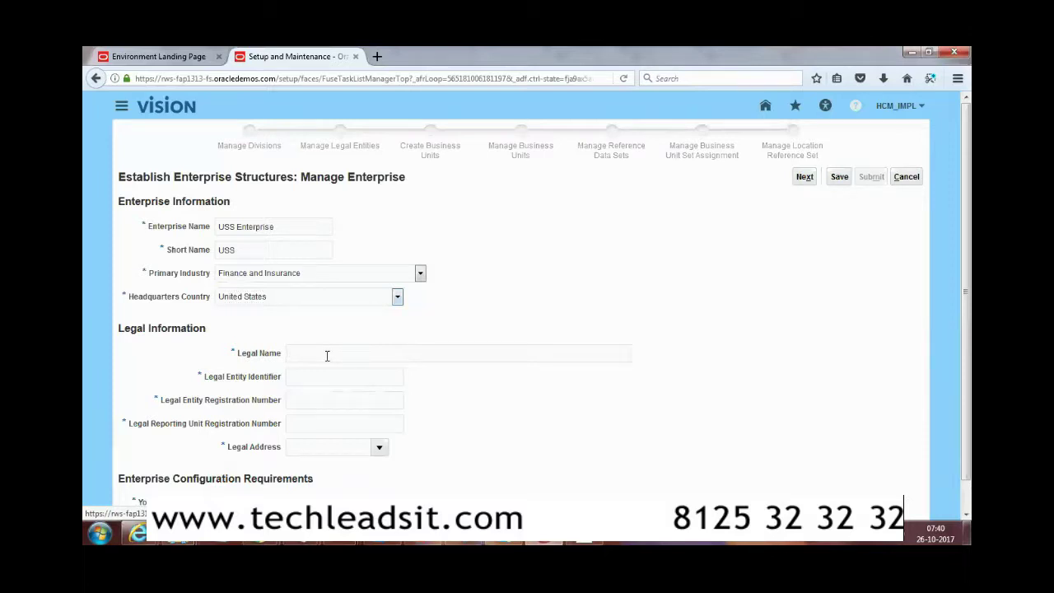
Set the legal name to "USS" and the legal entity identifier, entity registration and reporting unit registration numbers to 12345.
text(USS)
text(12345)
click(304, 399)
text(12345)
click(327, 426)
text(123445)
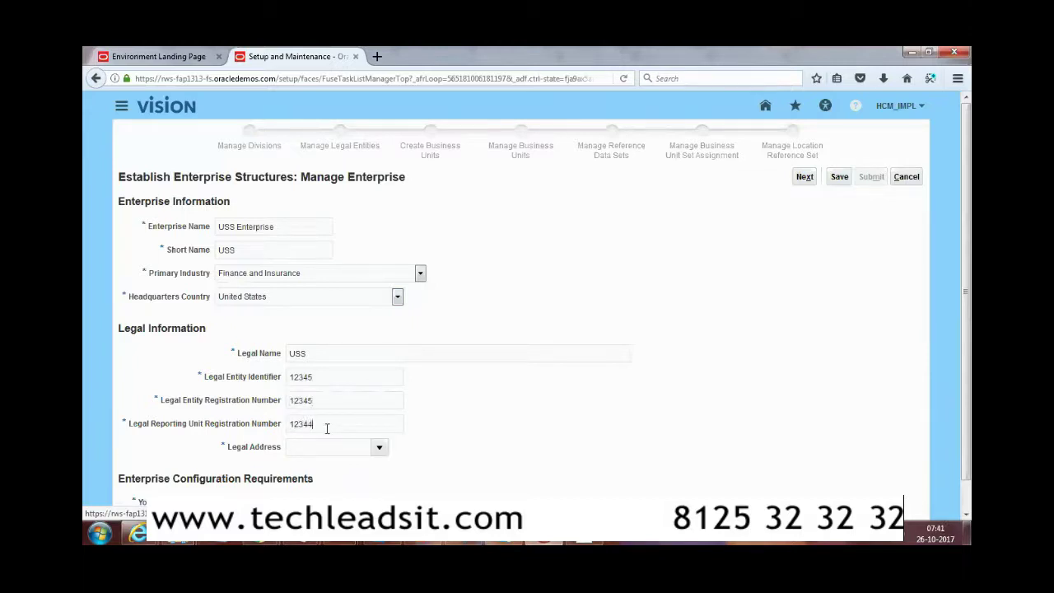
key(BackSpace)
key(BackSpace)
key(BackSpace)
text(45)
Create a new location named "USS Legal Address" as the legal address.
click(379, 447)
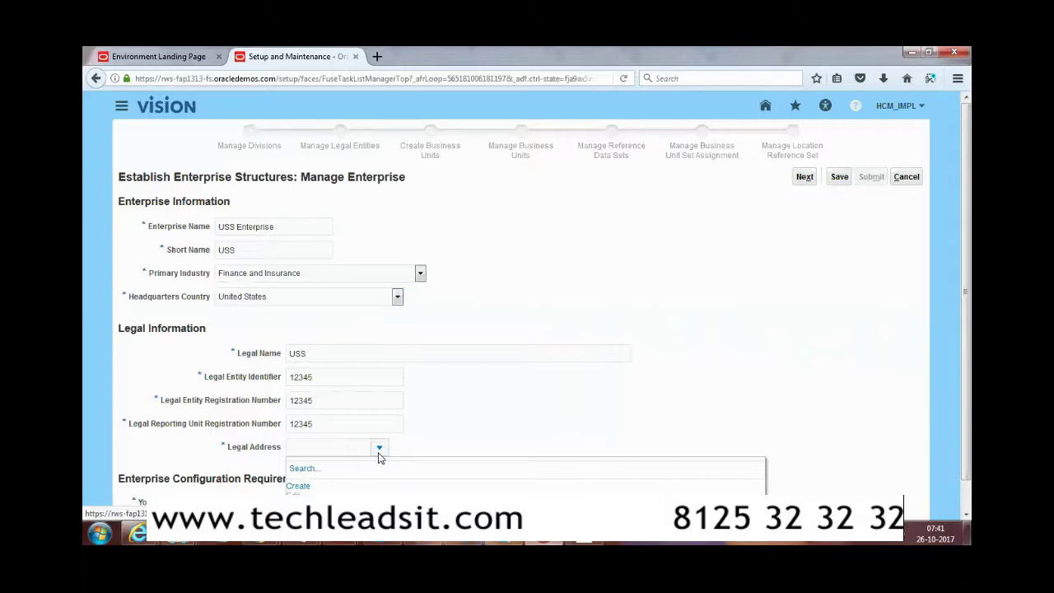
click(297, 487)
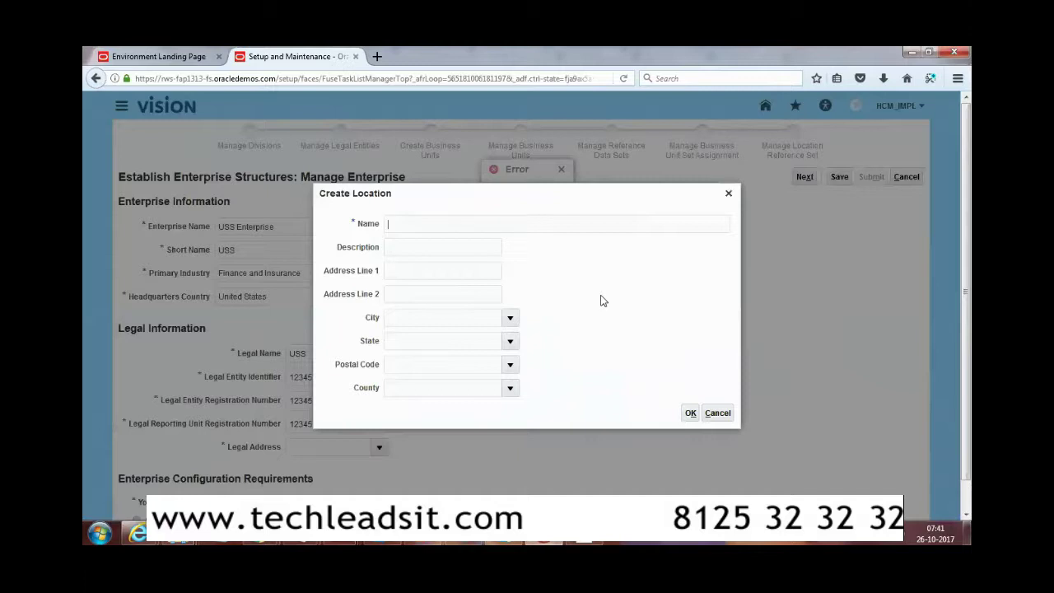
click(511, 219)
click(453, 247)
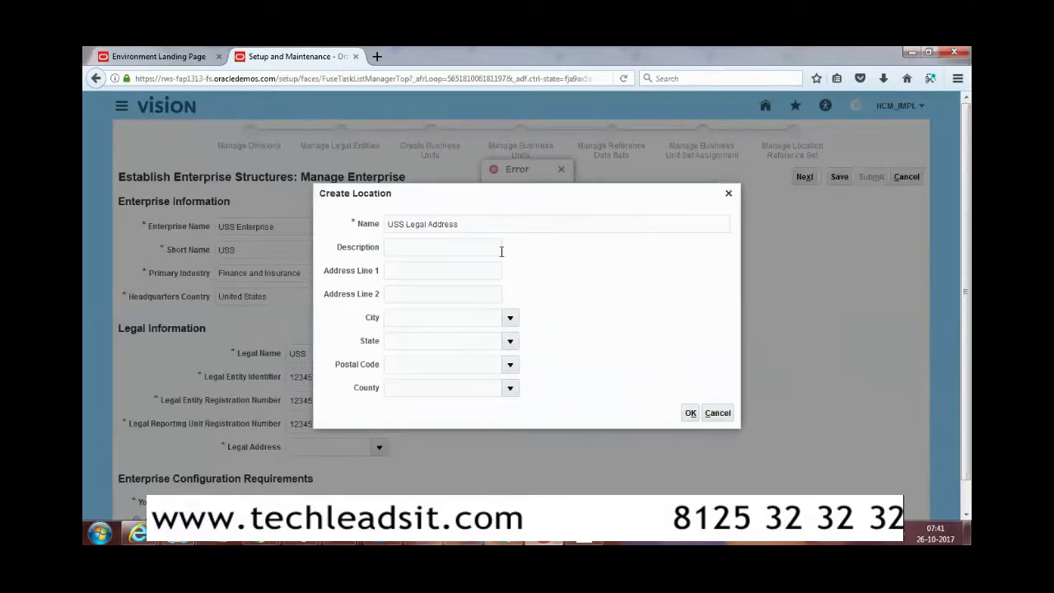
click(435, 271)
click(690, 413)
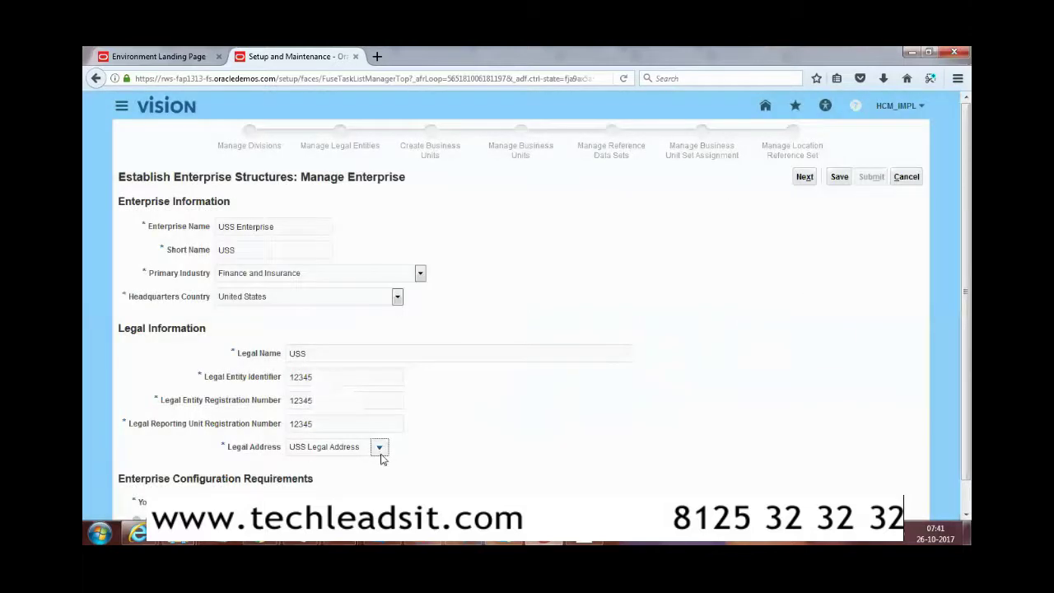
Choose to continue with the interview to set up more legal entities and proceed to Manage Divisions.
scroll(965, 296, down, 2)
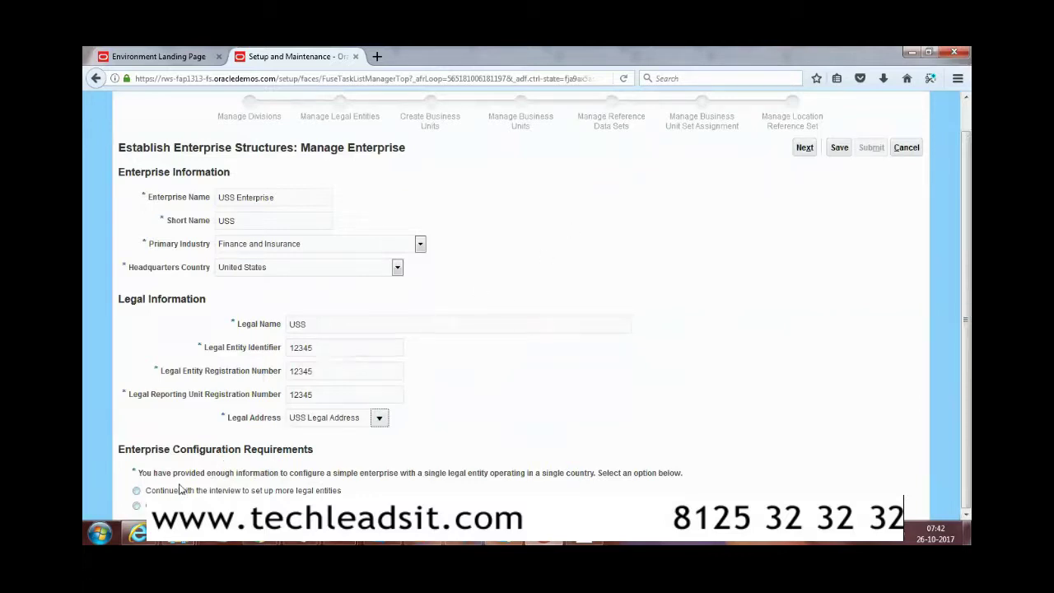
click(136, 491)
click(805, 147)
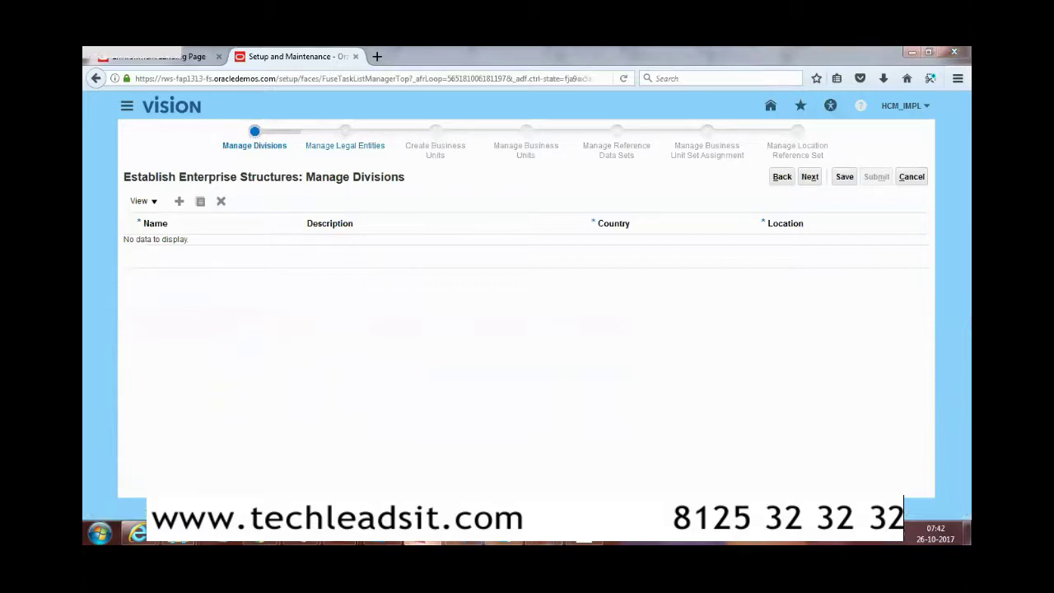
Open Paint and draw a wide, flat black-outlined rectangle in the upper part of the canvas.
key(alt+Tab)
key(alt+Tab)
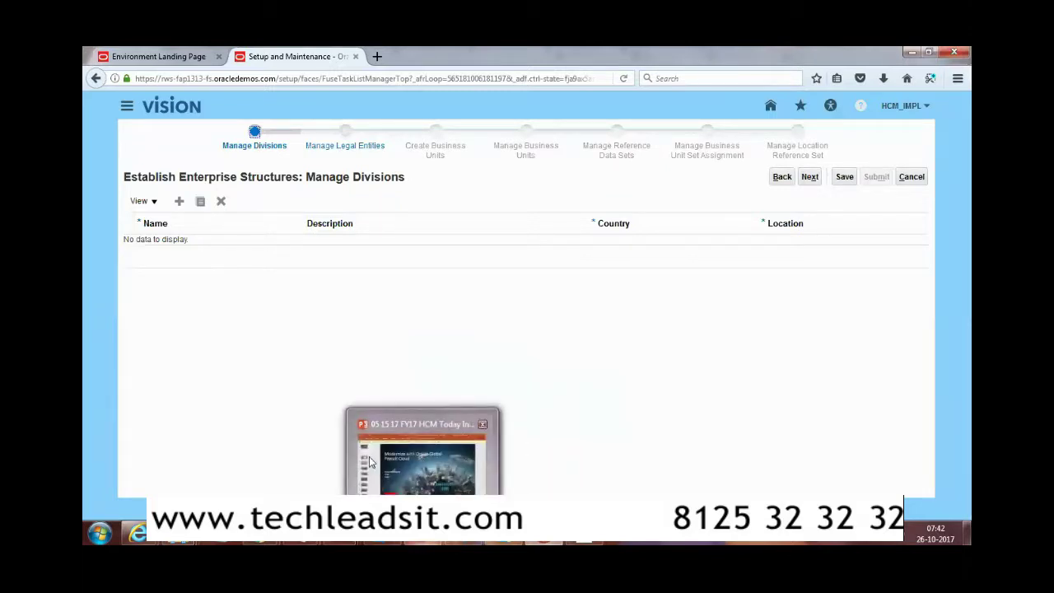
click(100, 534)
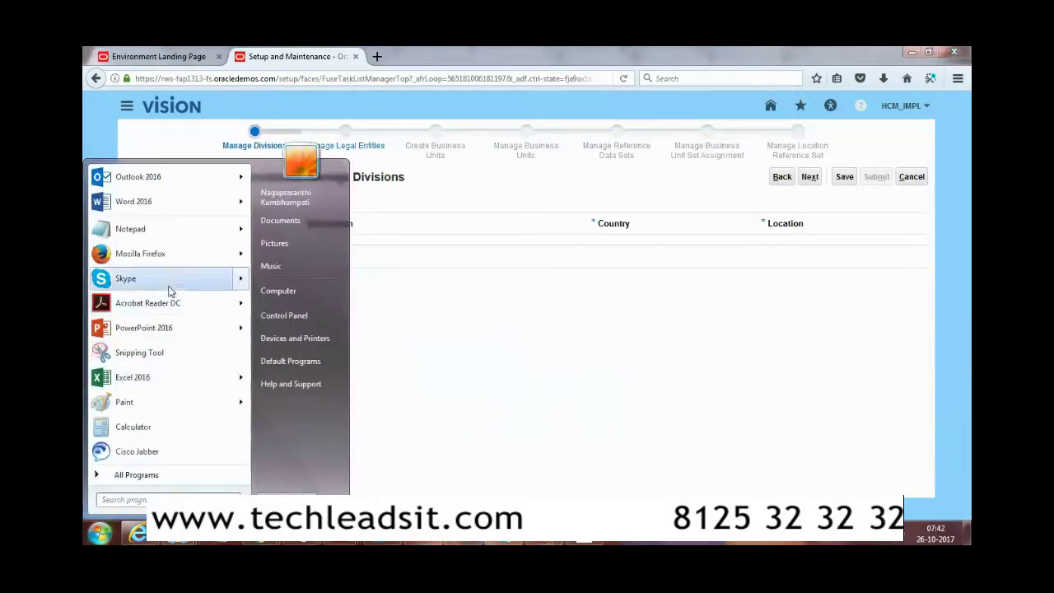
click(150, 403)
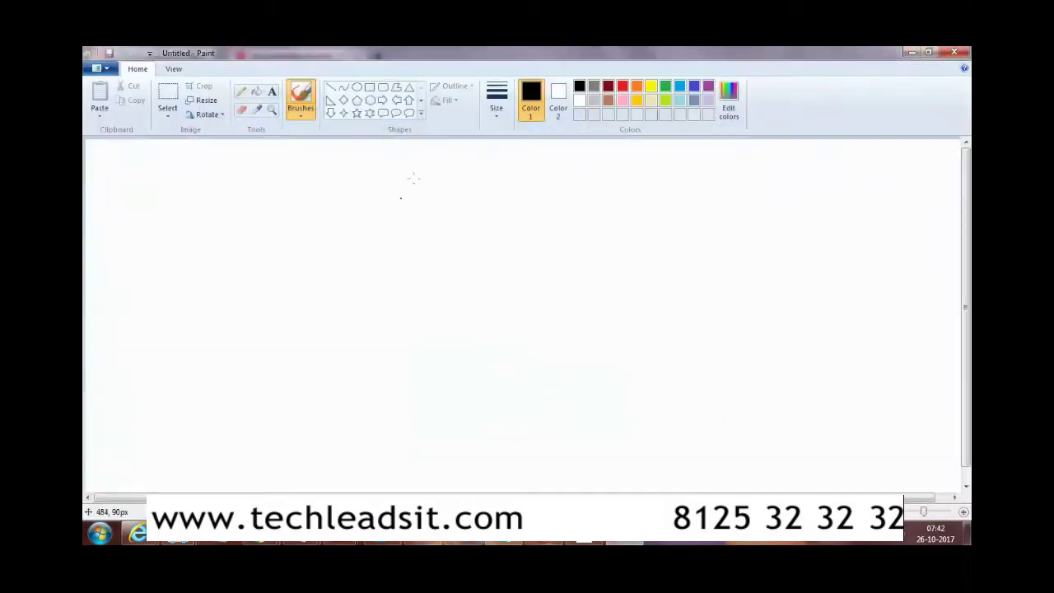
click(370, 86)
drag(286, 191, 423, 219)
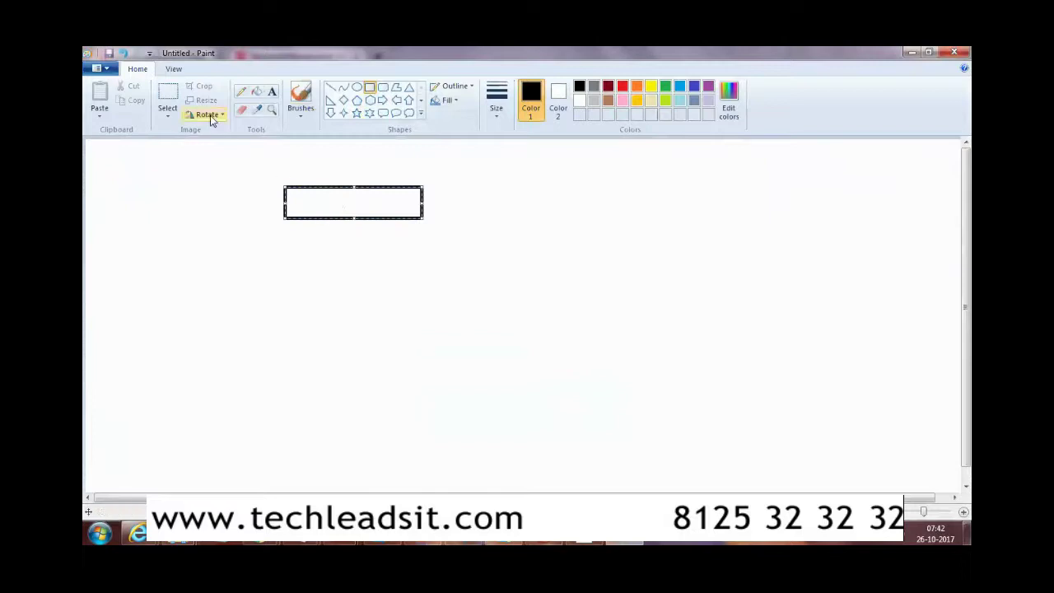
Label the rectangle with the text "Enterprise".
click(272, 91)
drag(302, 196, 396, 208)
text(Enterprise)
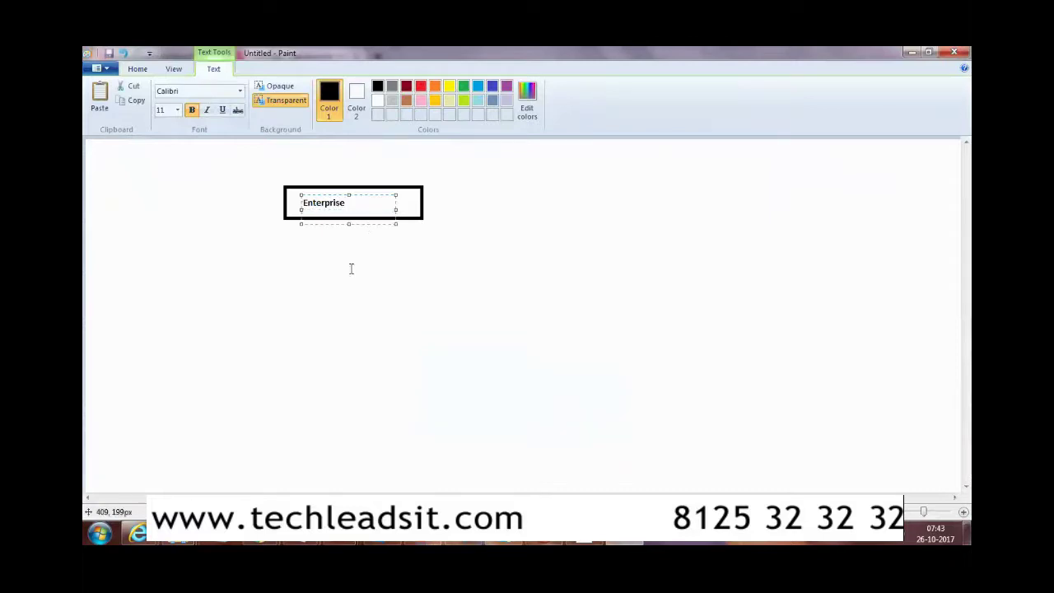
click(352, 269)
click(285, 177)
click(285, 192)
click(376, 193)
click(221, 137)
Copy the Enterprise box and place two copies below it in an evenly spaced vertical column.
click(168, 99)
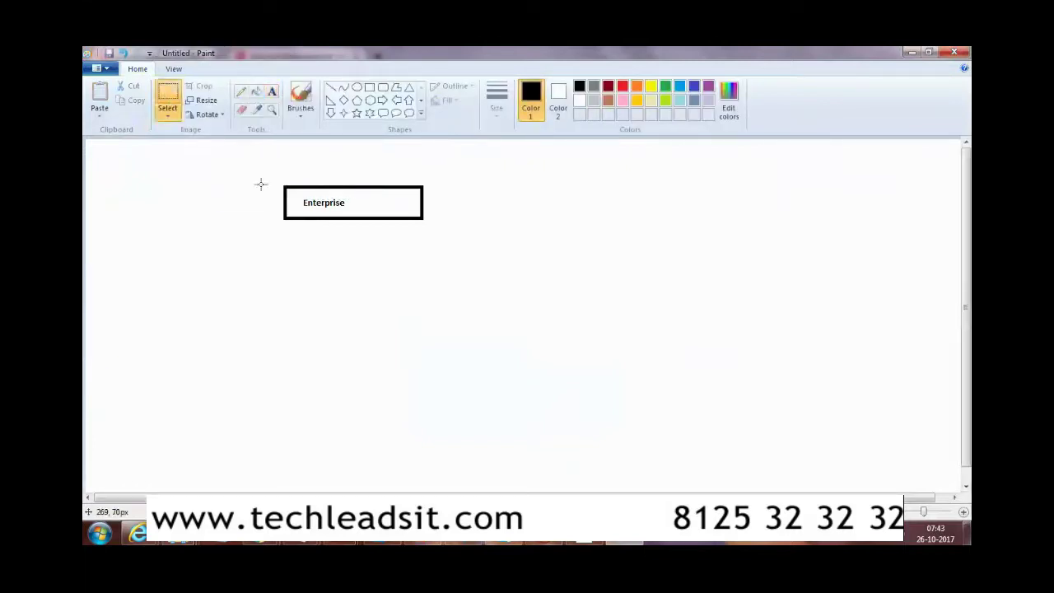
drag(282, 182, 425, 221)
key(ctrl+c)
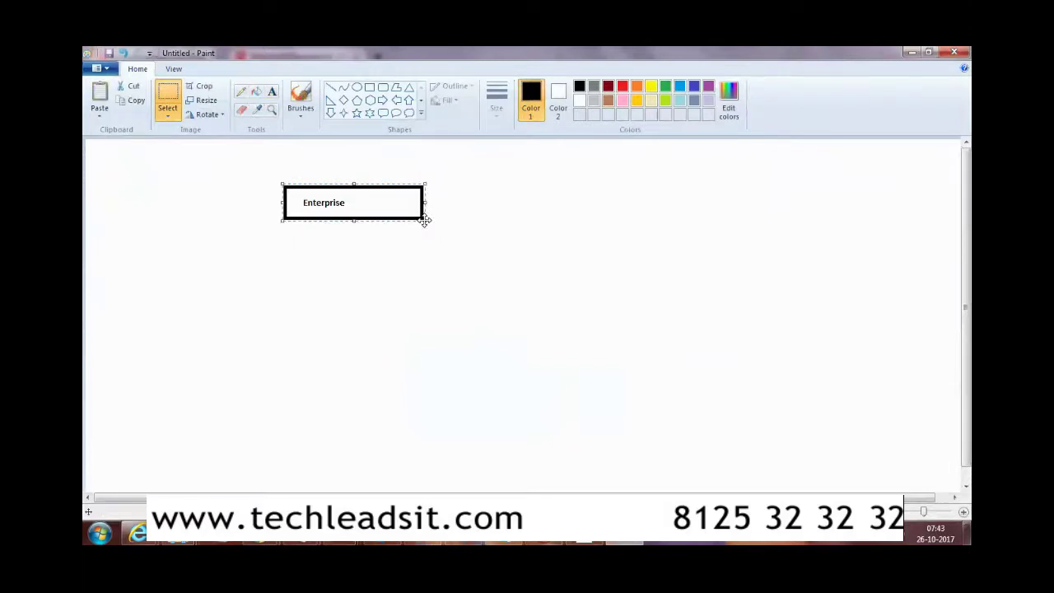
key(ctrl+v)
drag(189, 168, 388, 271)
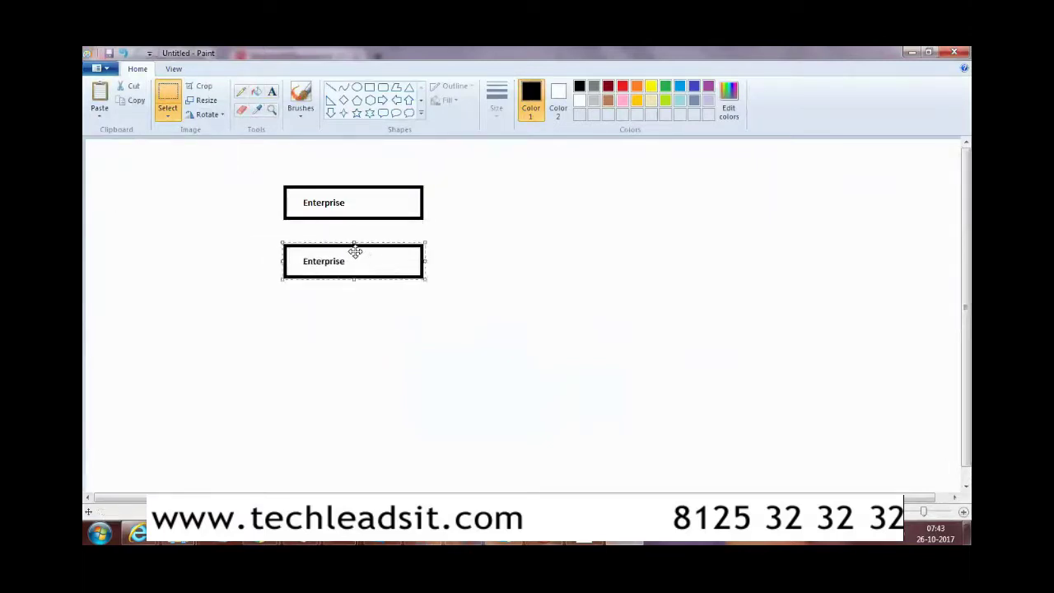
drag(306, 259, 308, 258)
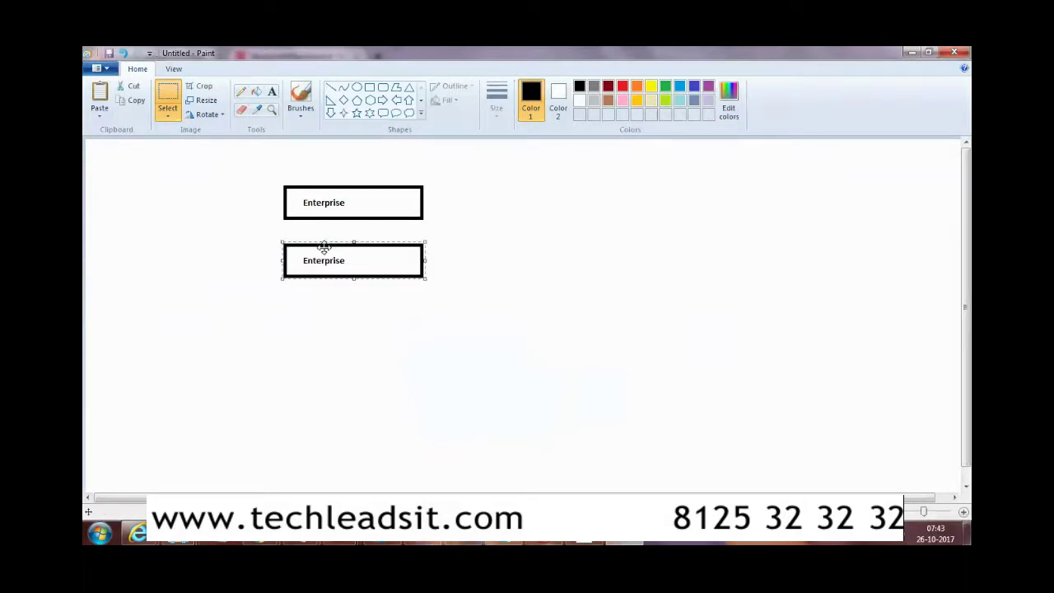
key(ctrl+v)
drag(192, 179, 380, 312)
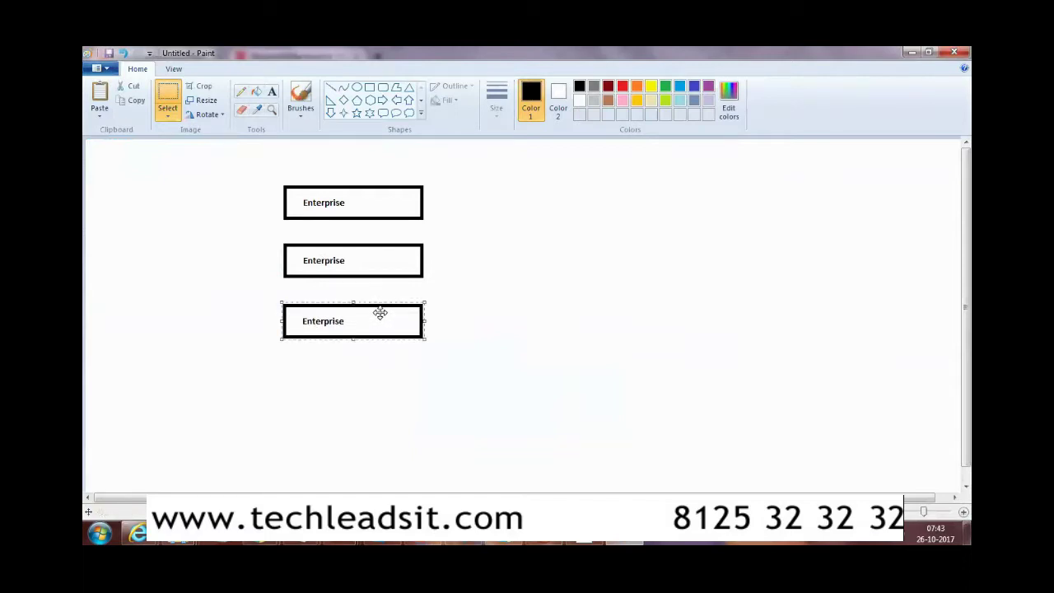
Check the enterprise structure stages in the browser, and replace the second box's label with "Divisions" in Paint.
key(alt+Tab)
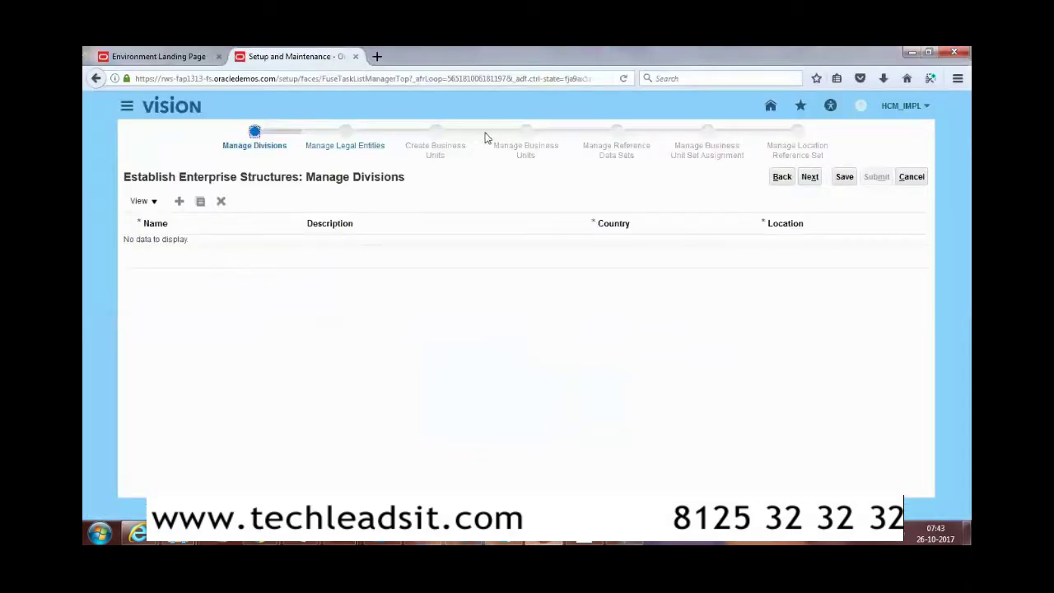
key(alt+Tab)
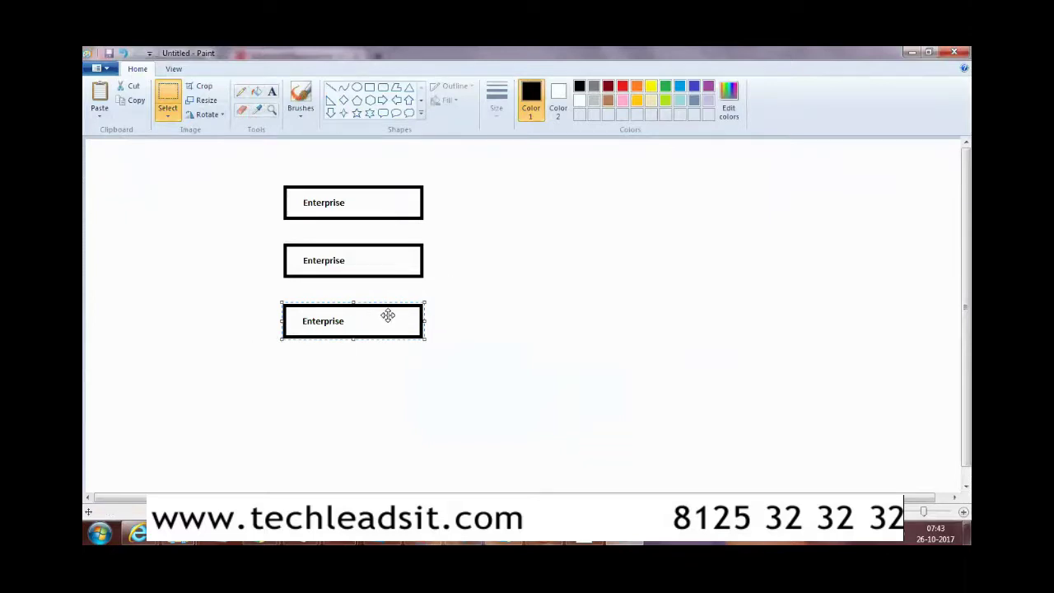
key(alt+Tab)
key(alt+Tab)
click(241, 110)
mouse_move(354, 259)
mouse_down()
mouse_move(302, 259)
mouse_move(346, 258)
mouse_up()
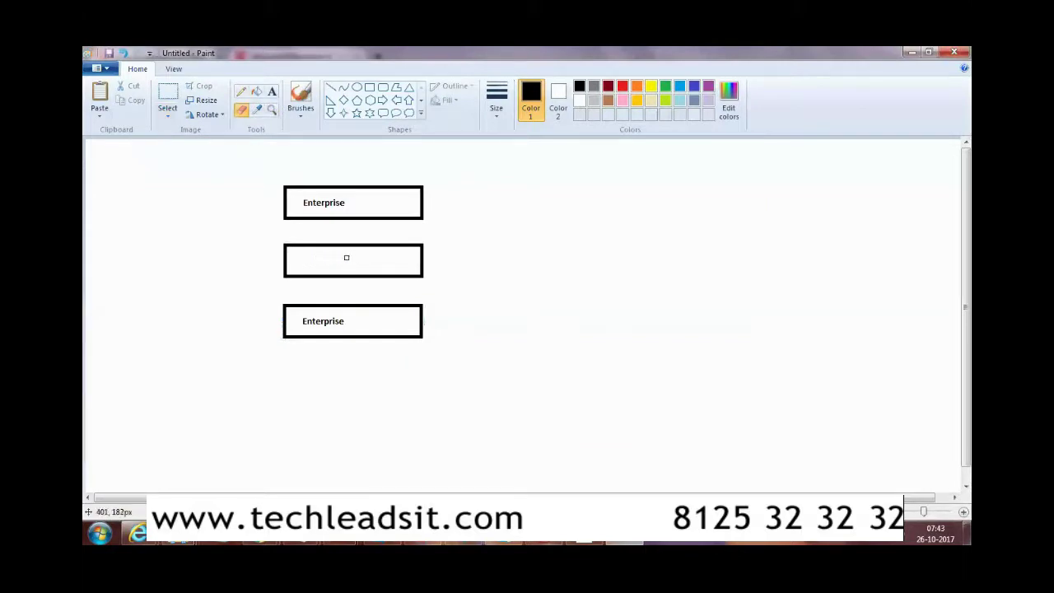
click(272, 91)
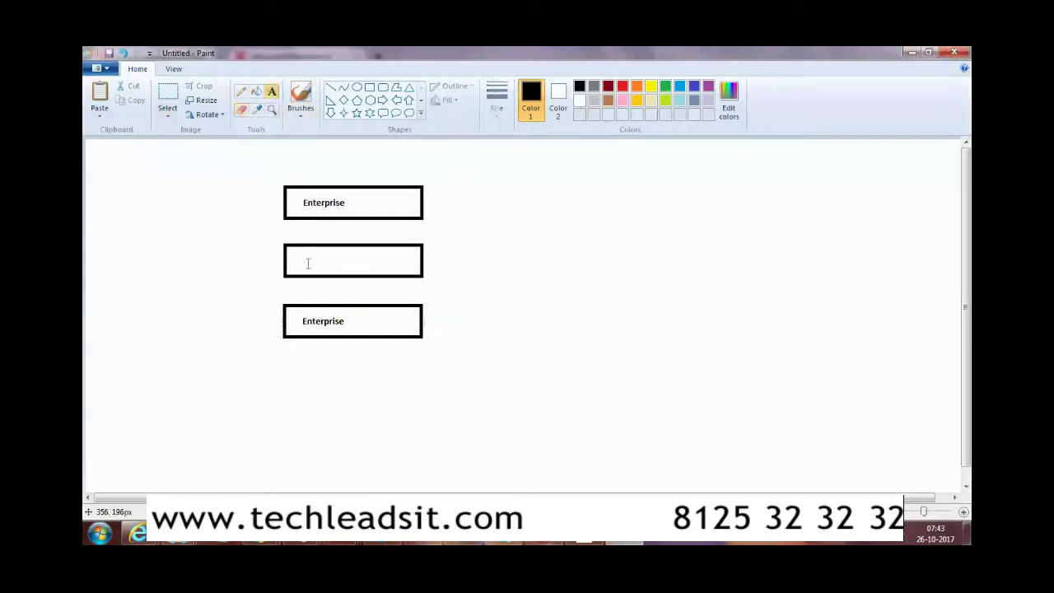
drag(299, 254, 380, 265)
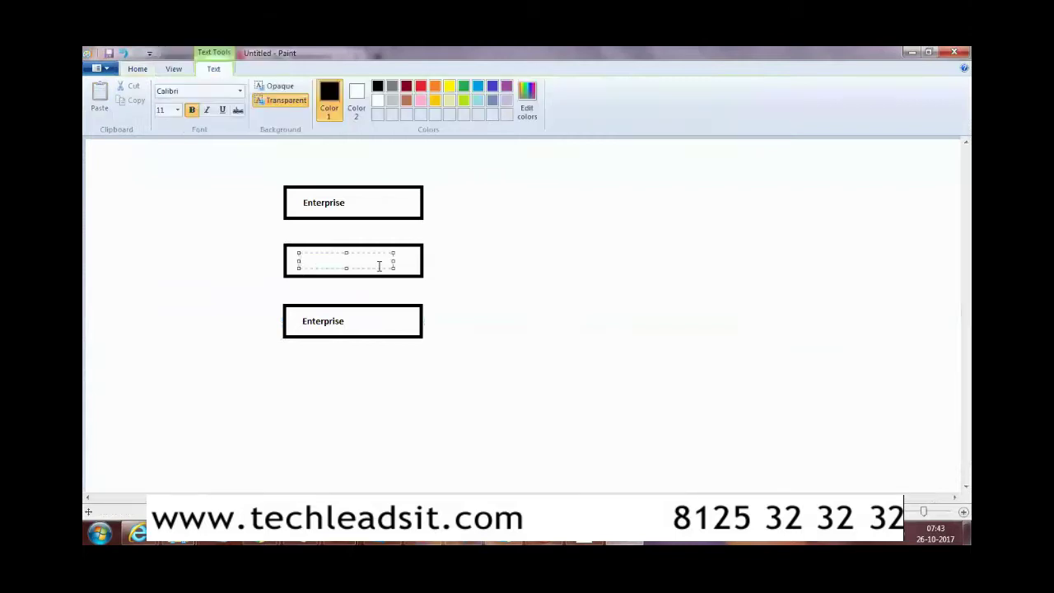
text(Divisions)
click(209, 176)
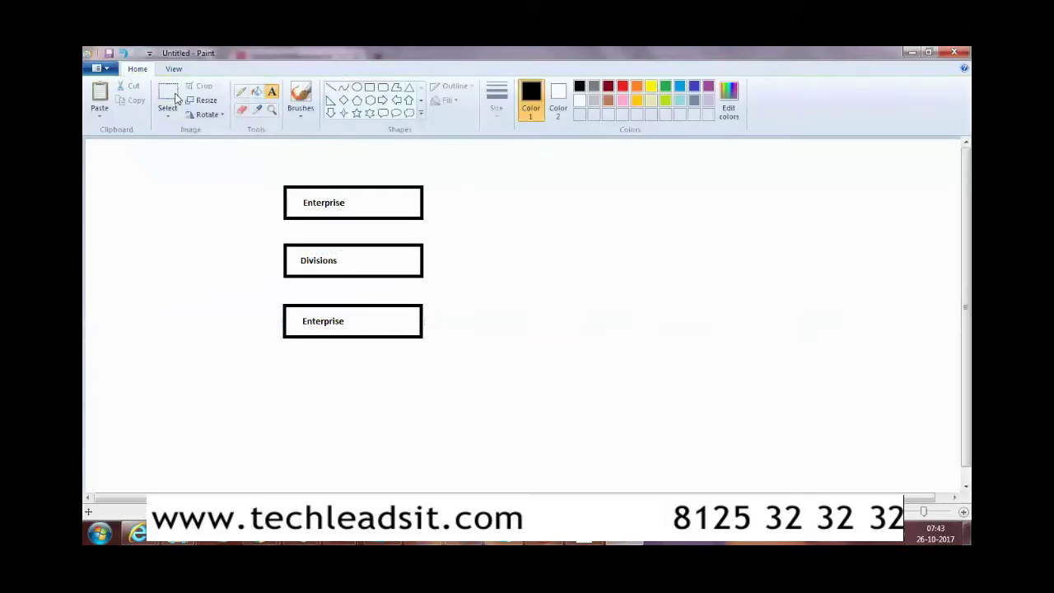
Erase the third box's label and replace it with "Legal Entities".
click(242, 110)
mouse_move(349, 321)
mouse_down()
mouse_move(305, 320)
mouse_move(396, 332)
mouse_up()
click(272, 92)
text(Legal Entities)
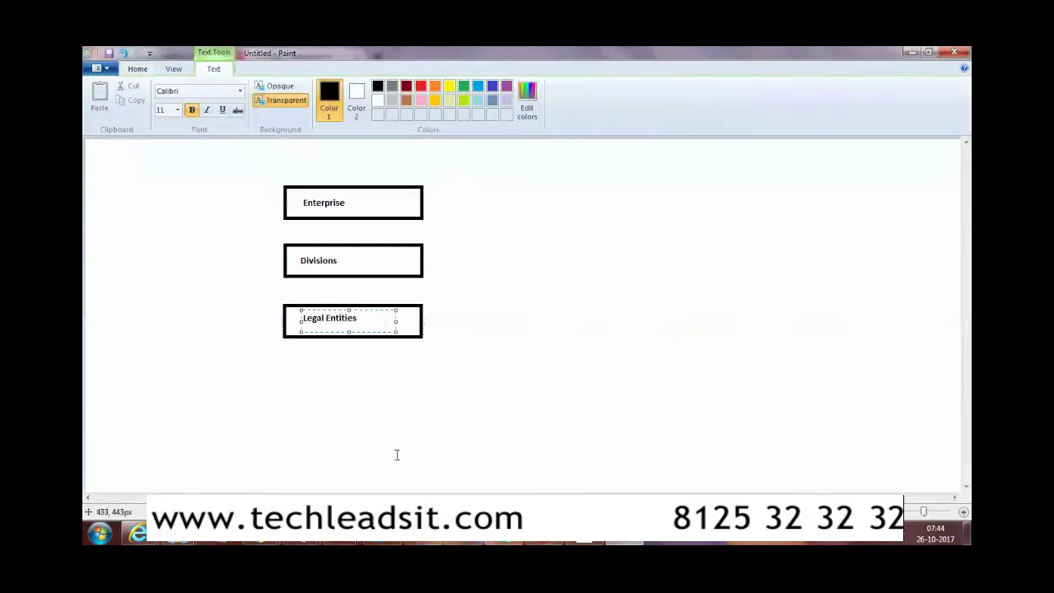
click(395, 454)
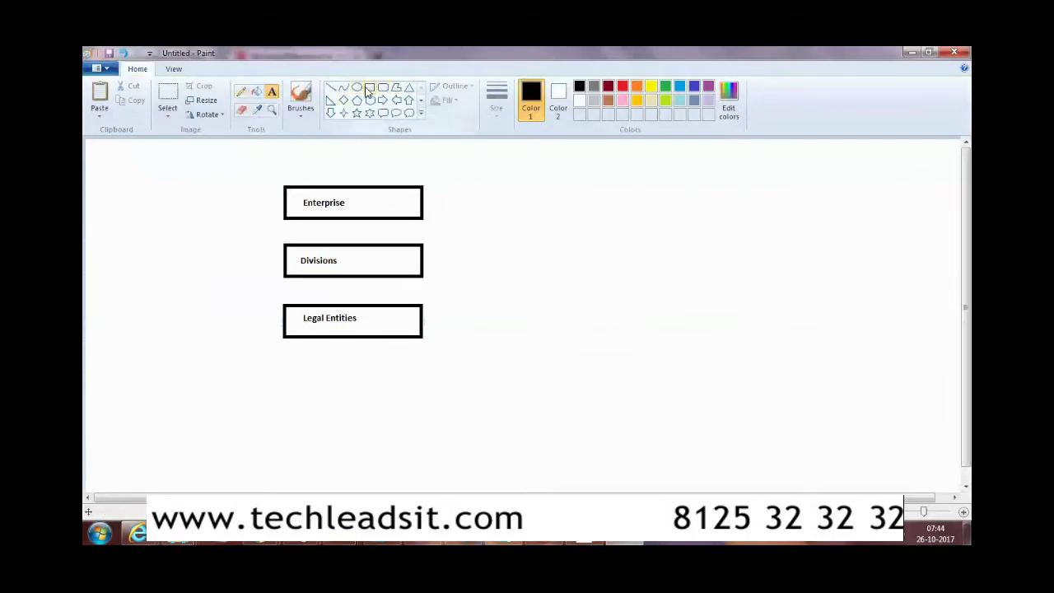
Add a fourth copied box below Legal Entities and relabel it "Business Units".
key(ctrl+v)
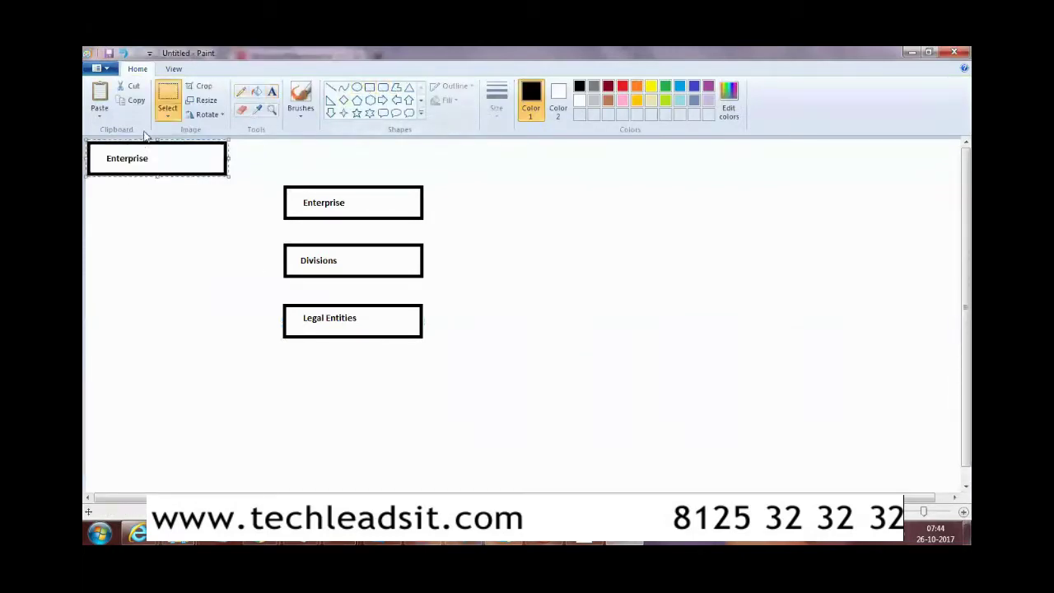
mouse_move(148, 157)
mouse_down()
mouse_move(349, 384)
mouse_move(306, 386)
mouse_move(343, 384)
mouse_up()
click(242, 109)
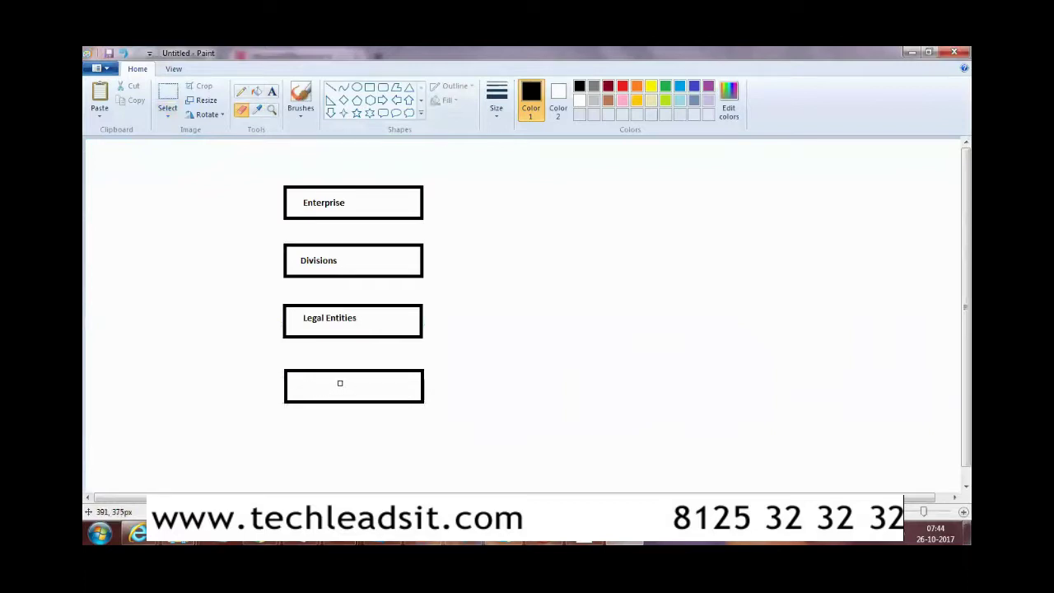
click(272, 91)
drag(304, 380, 376, 393)
text(Busin)
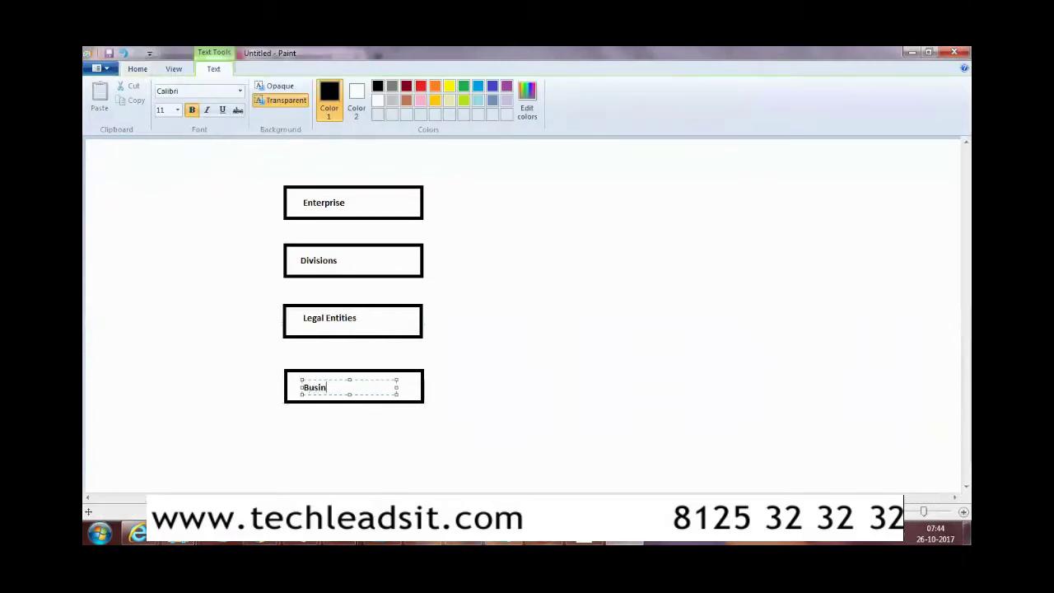
text(ess Units)
click(203, 410)
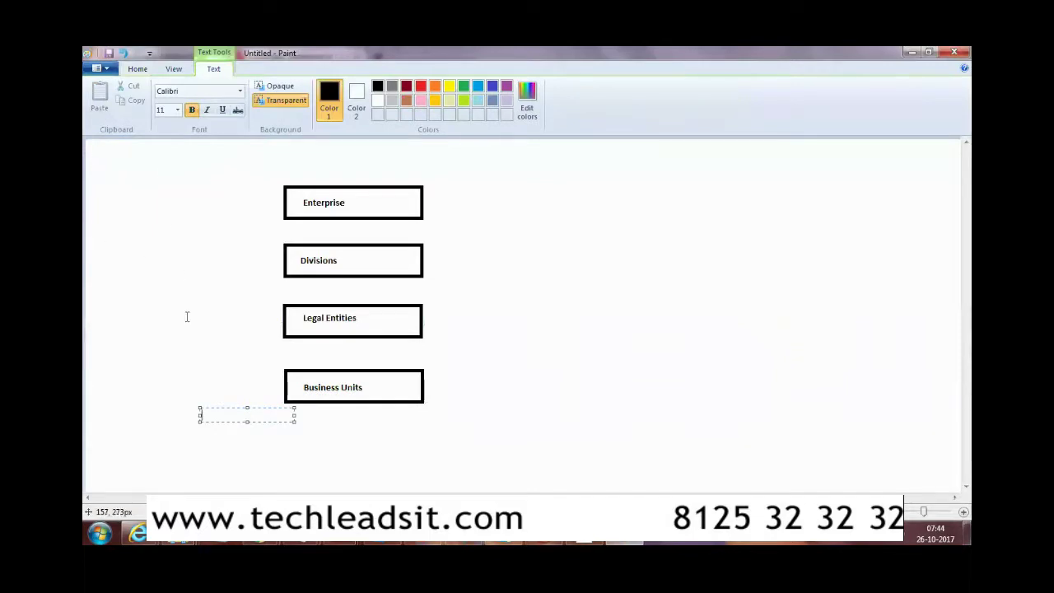
click(285, 447)
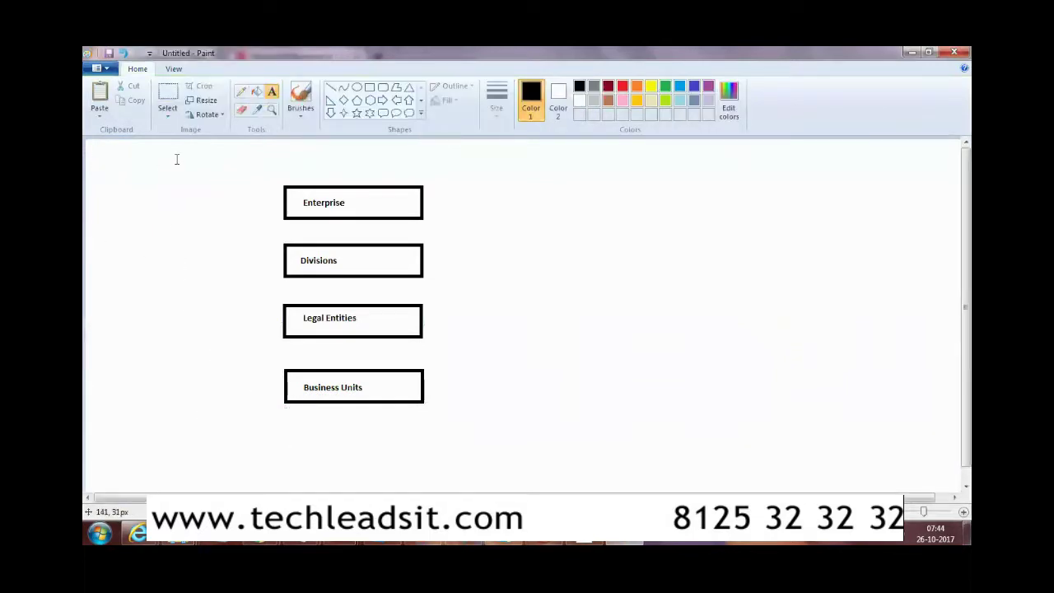
Add a fifth copied box below Business Units and relabel it "Reference data Sets".
key(ctrl+v)
drag(150, 156, 350, 447)
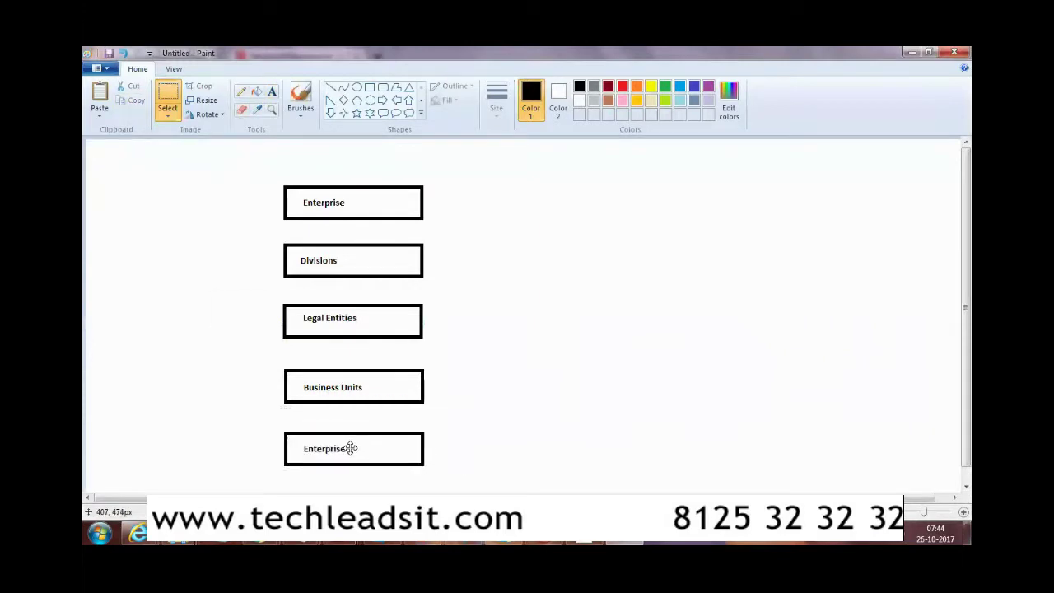
click(242, 112)
drag(350, 449, 308, 449)
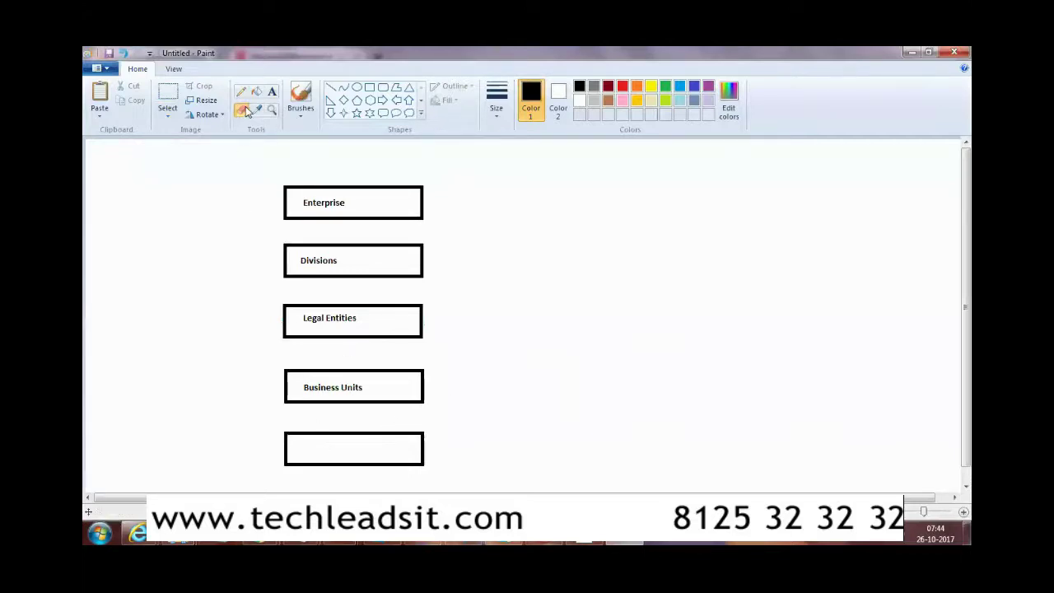
click(272, 92)
drag(305, 442, 386, 452)
text(Reference data Sets)
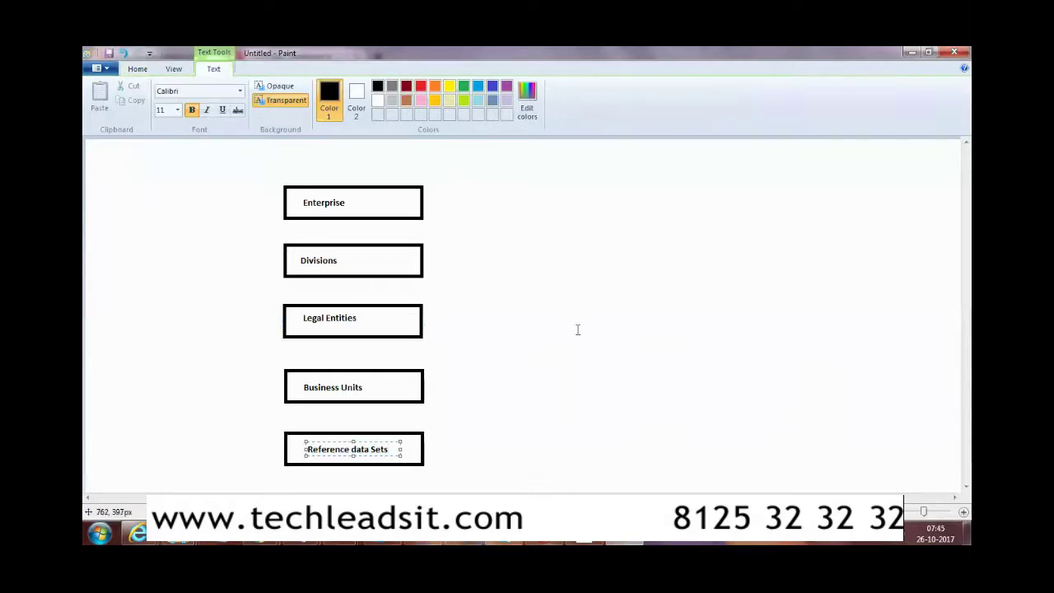
click(594, 255)
Switch to the Oracle Fusion setup in the browser and add a division named "USS US Division".
key(alt+Tab)
key(alt+Tab)
key(alt+Tab)
key(alt+Tab)
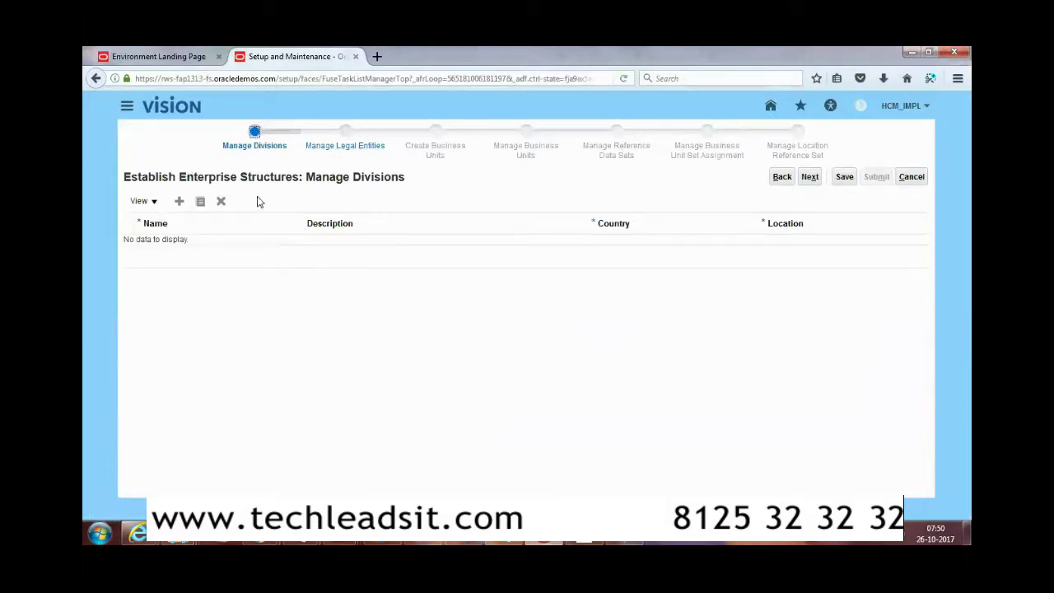
click(178, 201)
click(239, 248)
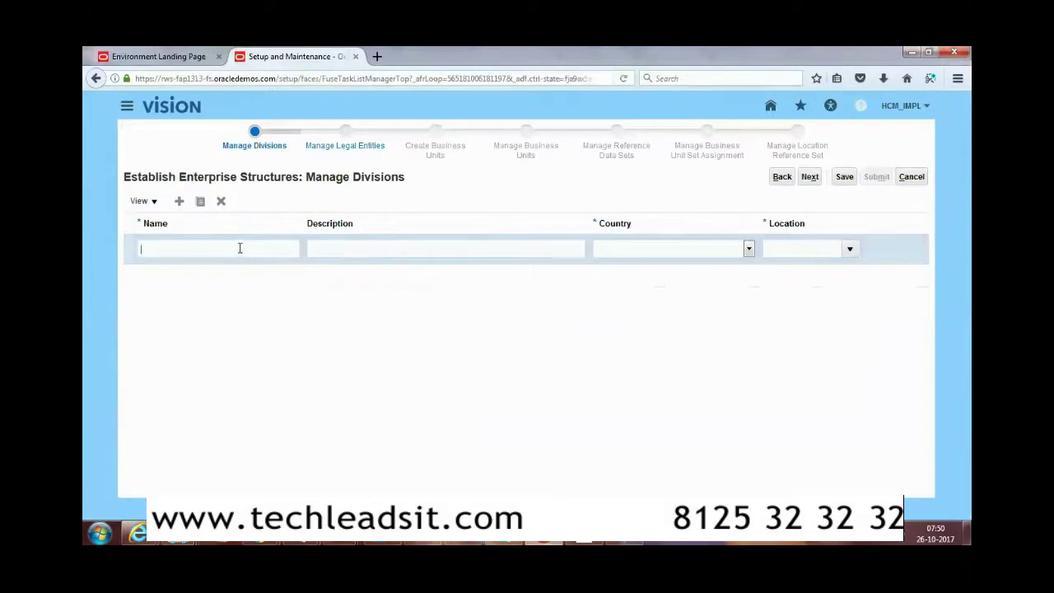
text(USS Divi)
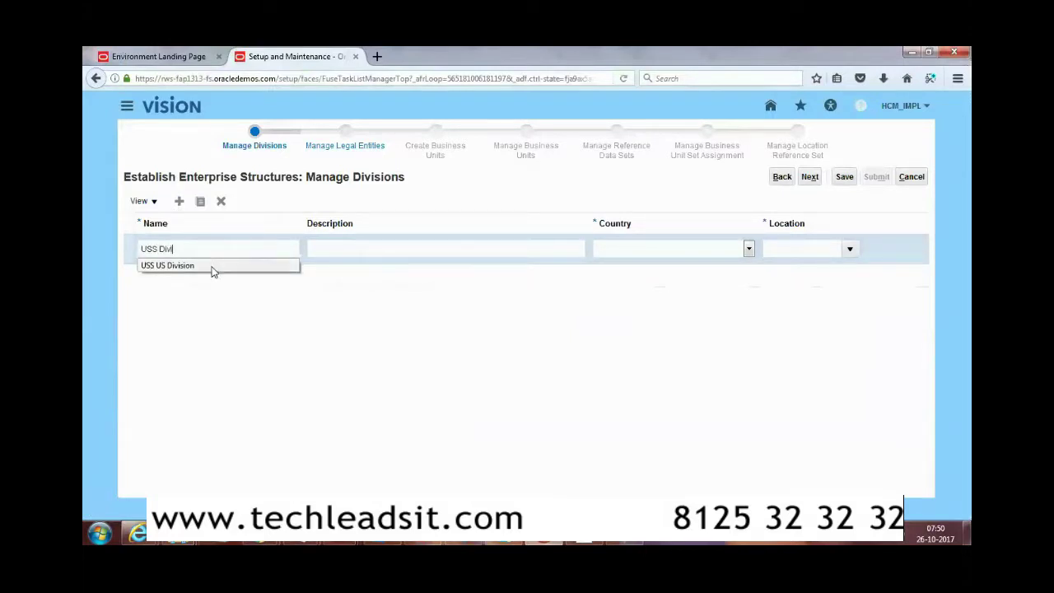
click(213, 265)
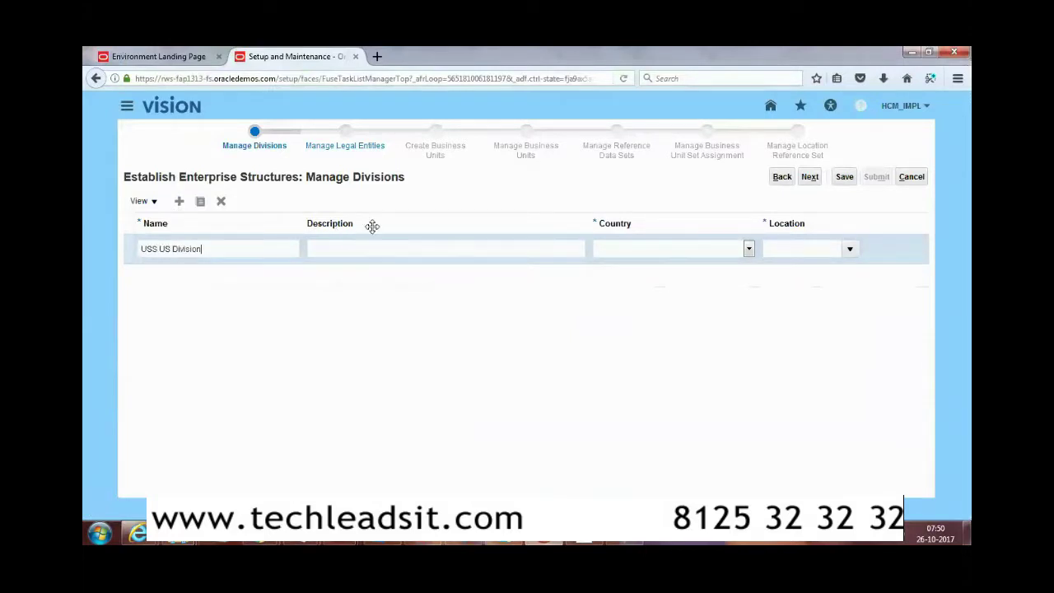
Set the division's country to United States and its location to USS Legal Address, and continue to the Manage Legal Entities stage.
click(749, 249)
key(u)
key(Down)
key(Down)
key(Down)
key(Down)
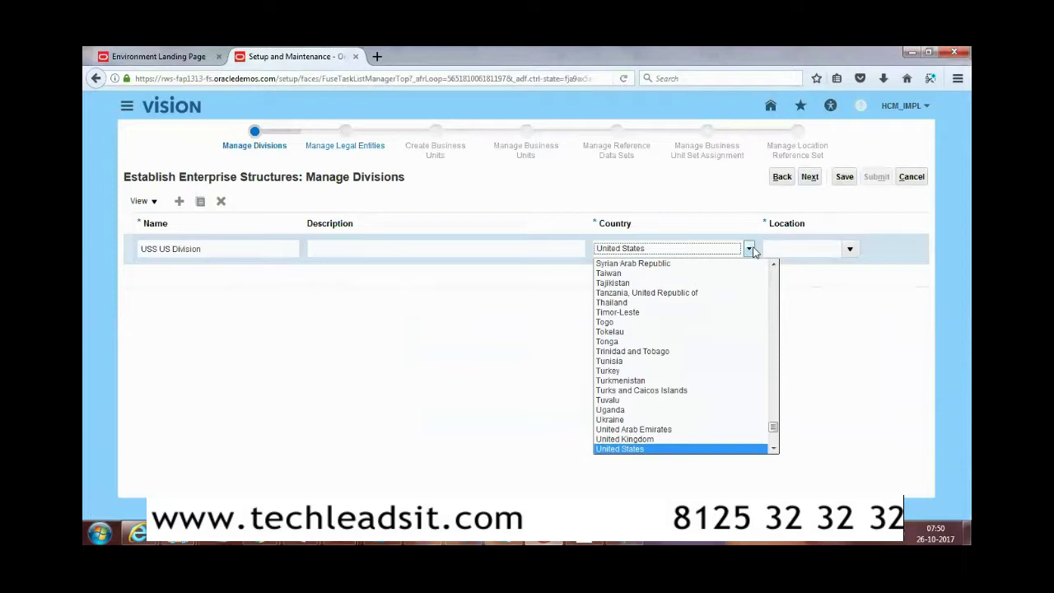
key(Tab)
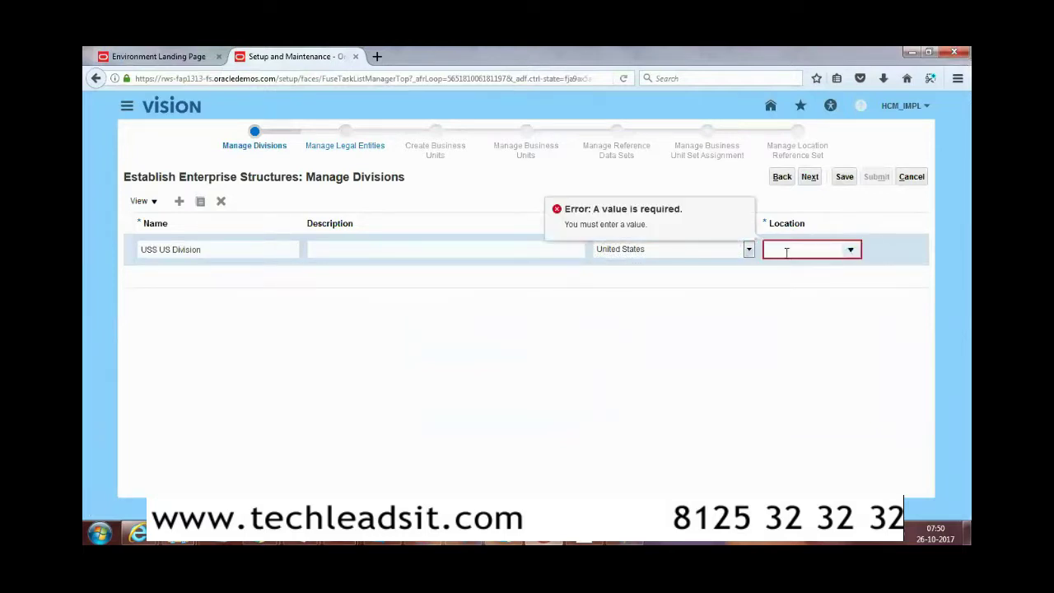
click(787, 251)
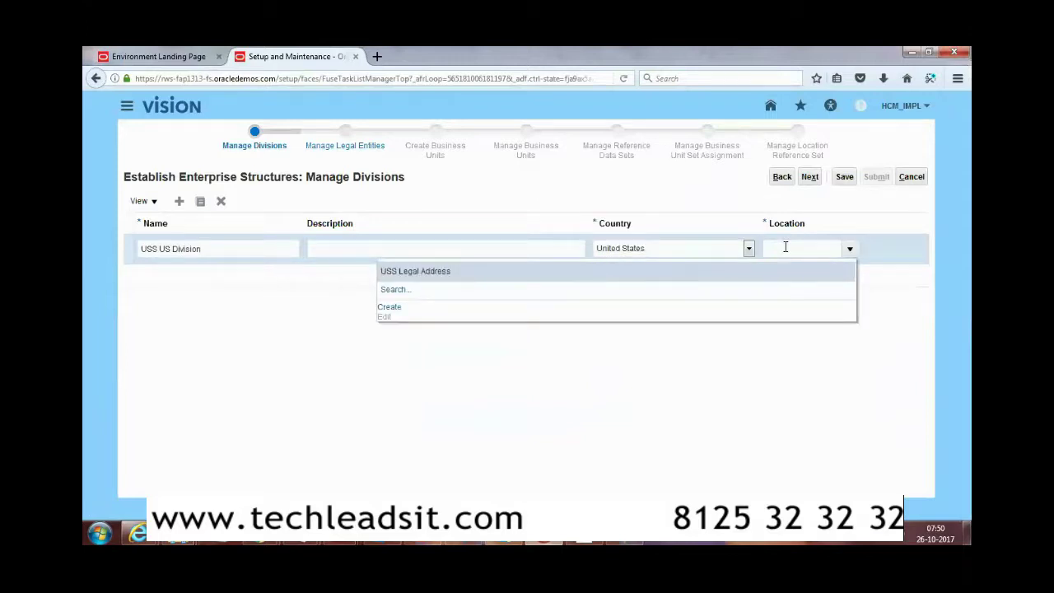
click(459, 274)
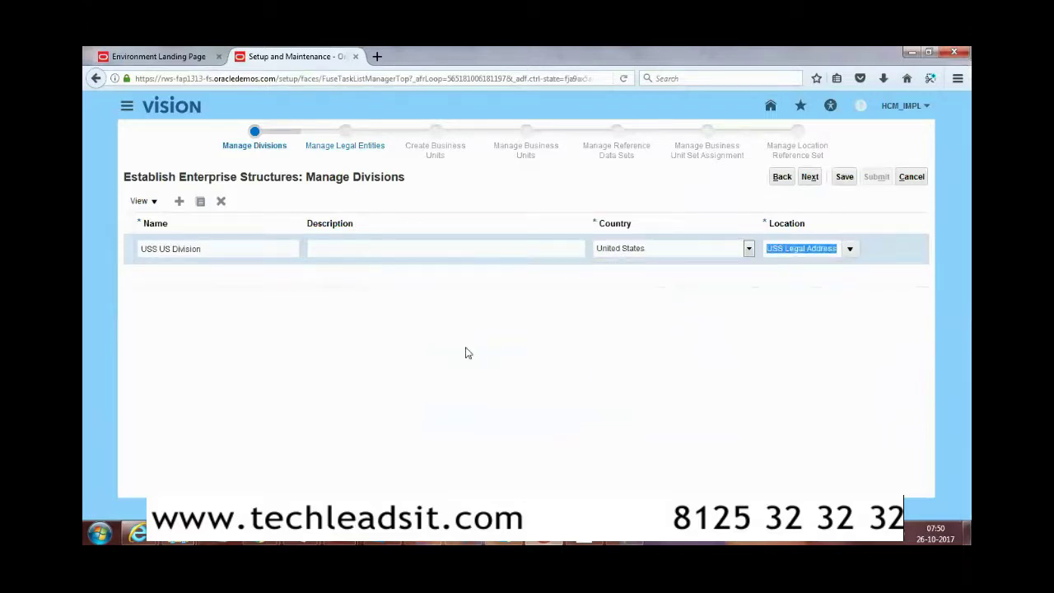
click(810, 177)
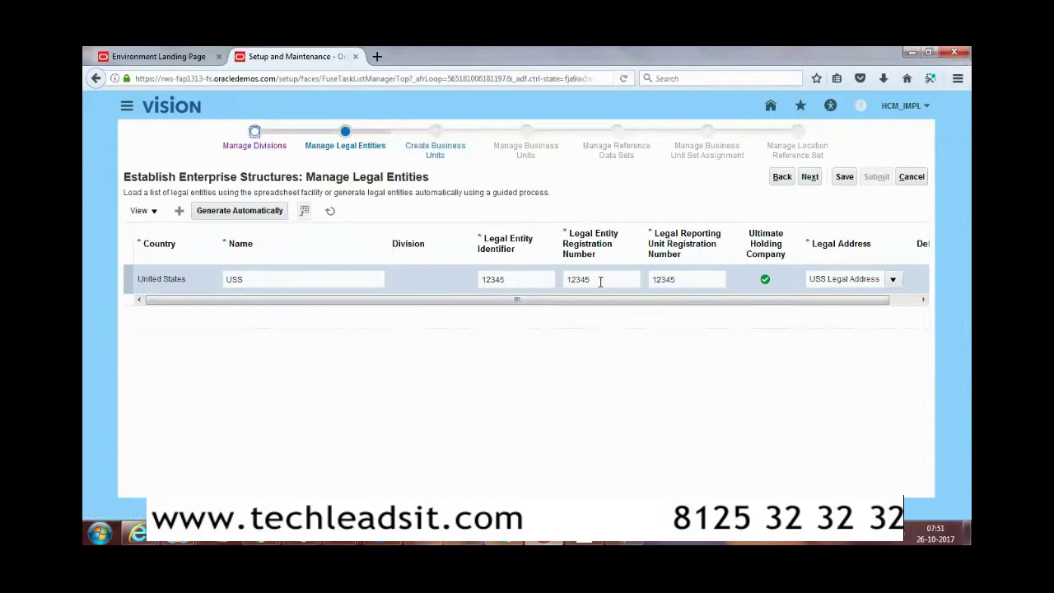
Examine the USS legal entity's identifier, legal entity registration number and legal reporting unit registration number.
double_click(676, 283)
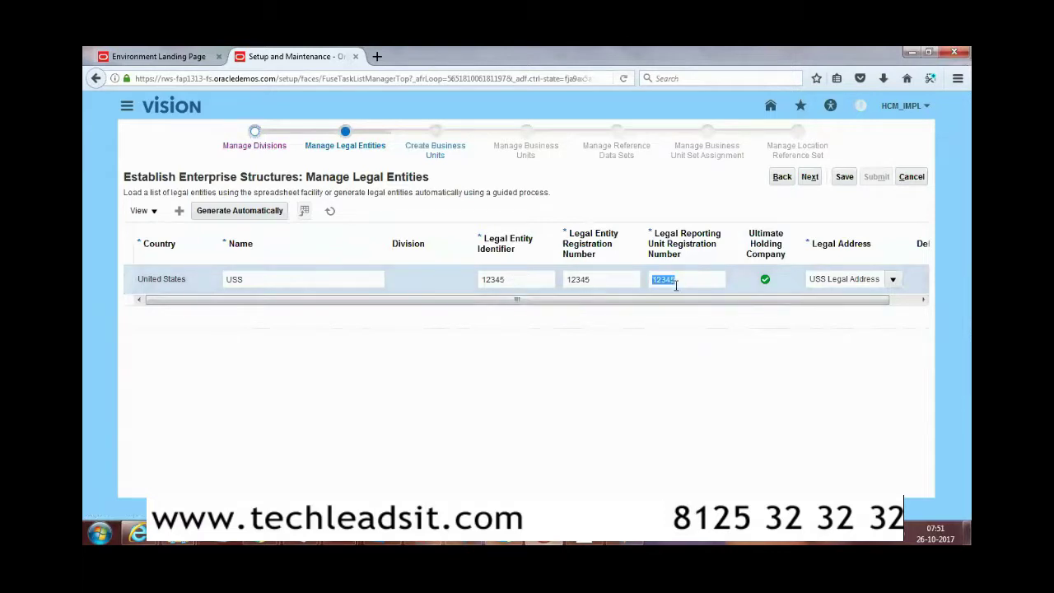
double_click(577, 279)
double_click(504, 280)
double_click(577, 279)
double_click(667, 279)
Generate legal entities automatically, mapping both USS US Division and USS Enterprise to United States.
click(237, 216)
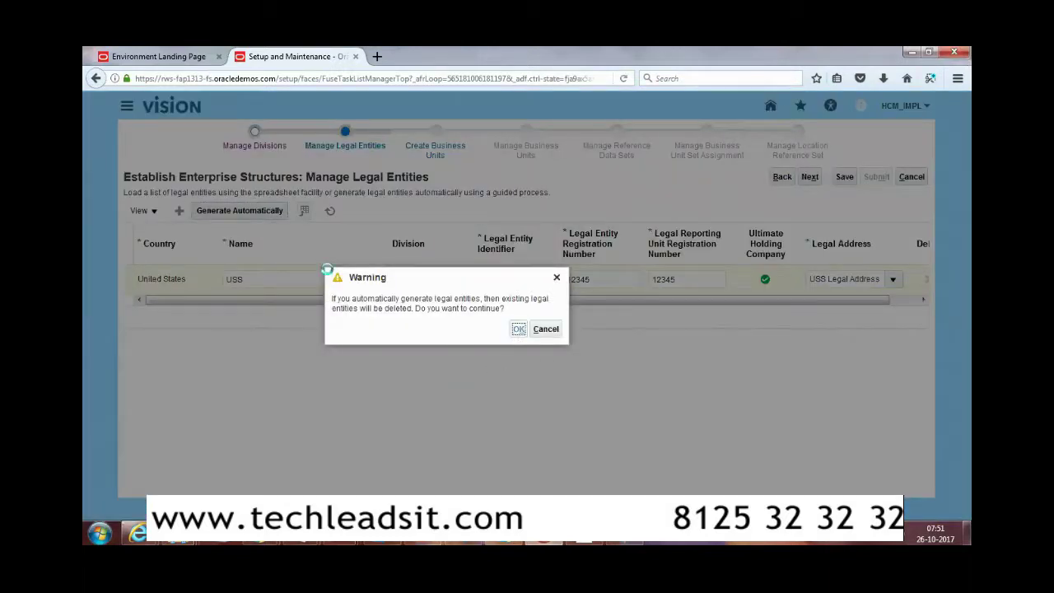
key(Return)
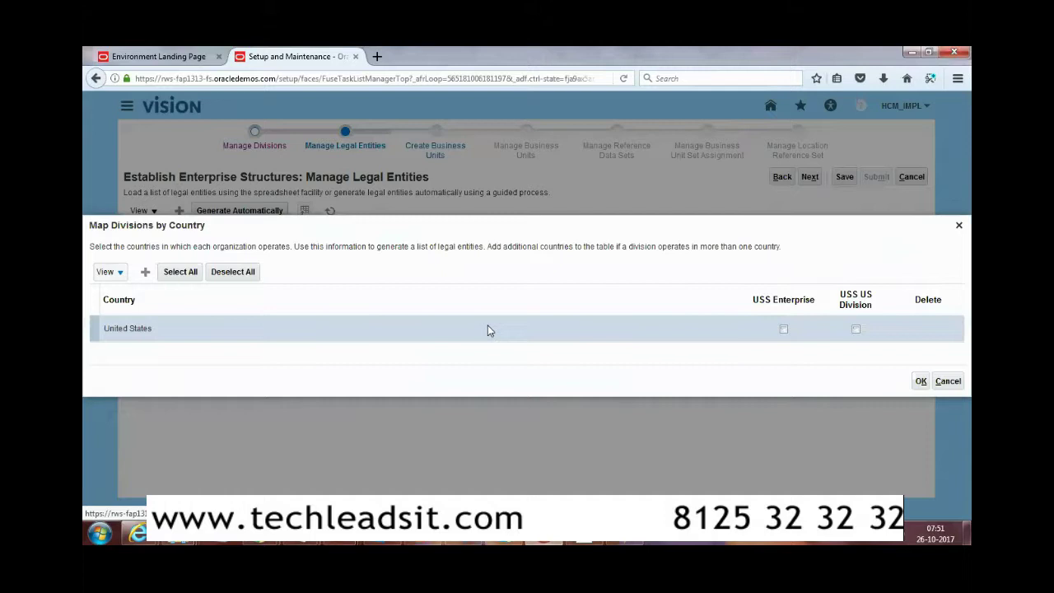
click(856, 330)
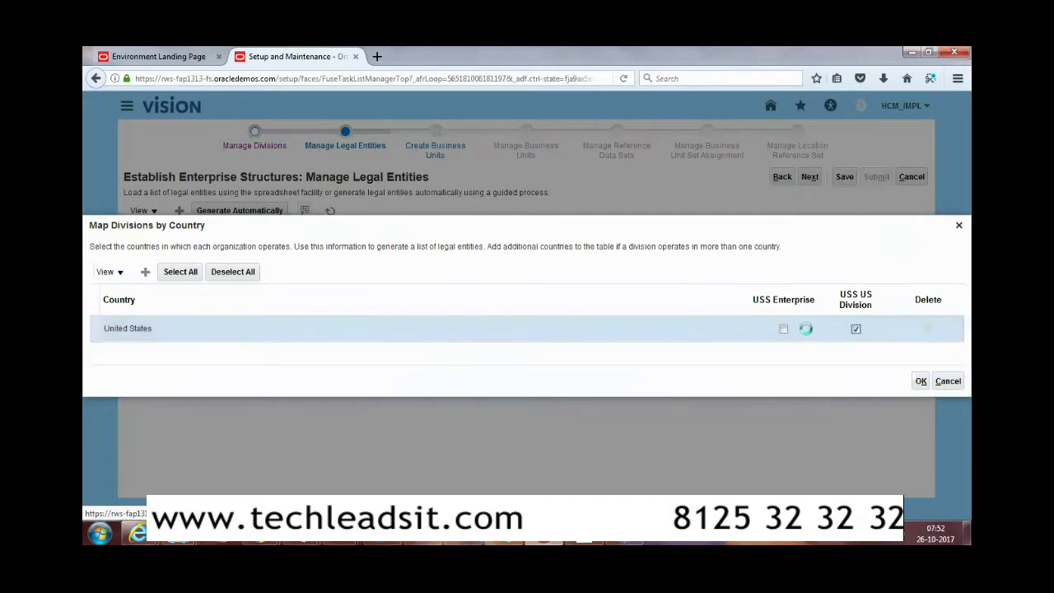
click(785, 330)
click(923, 382)
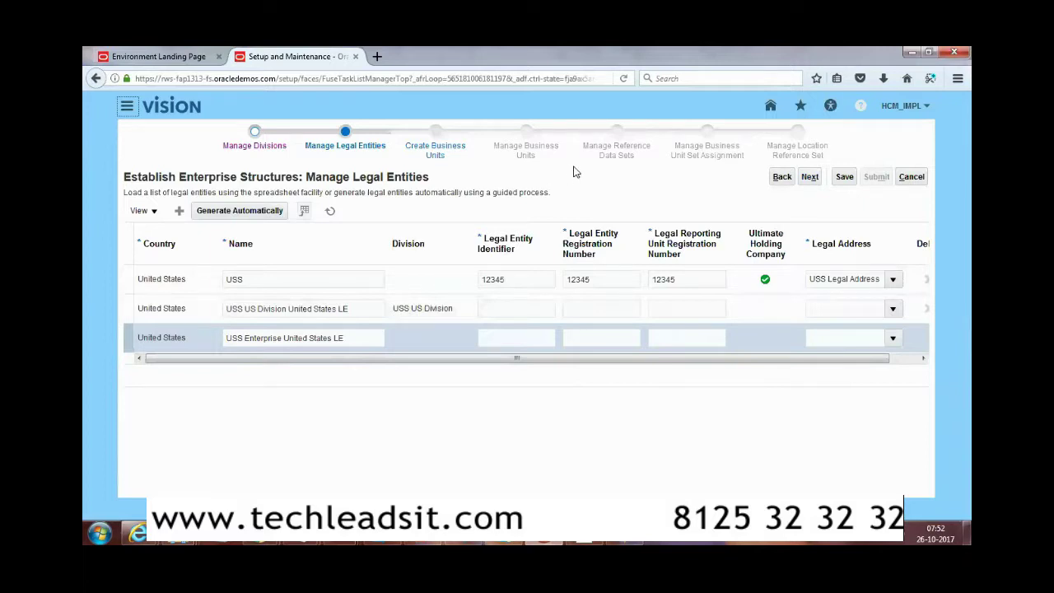
Try to save the generated legal entities, and cancel the enterprise structure setup, discarding the unsaved changes.
click(277, 210)
click(845, 178)
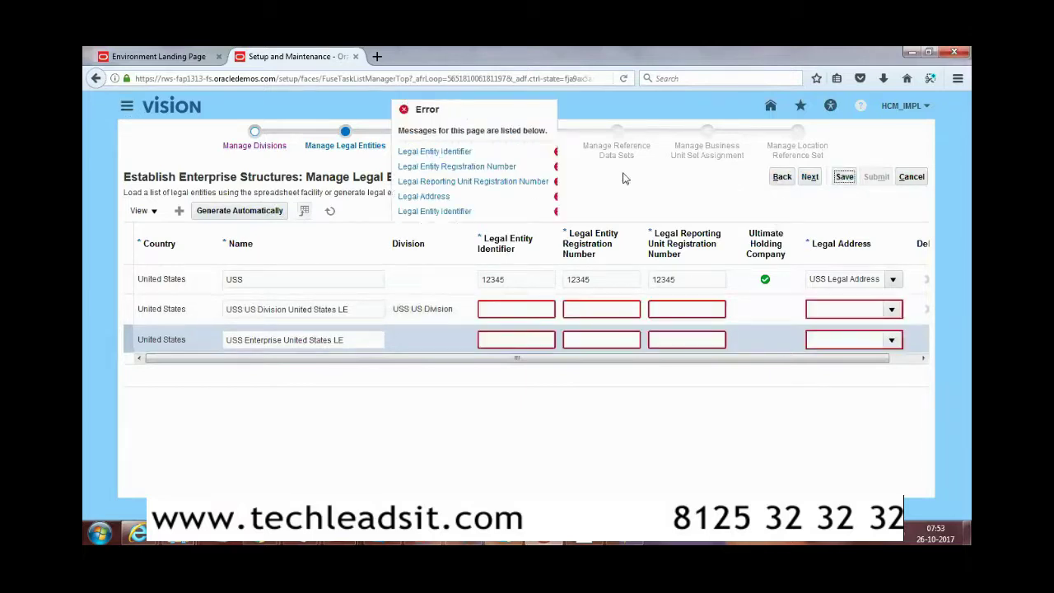
click(639, 280)
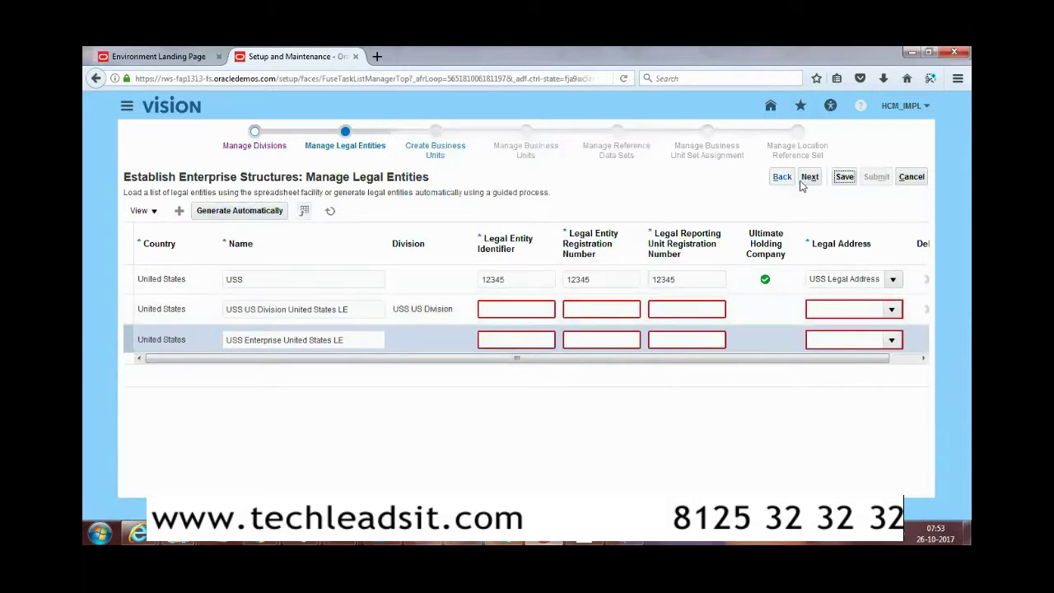
click(909, 178)
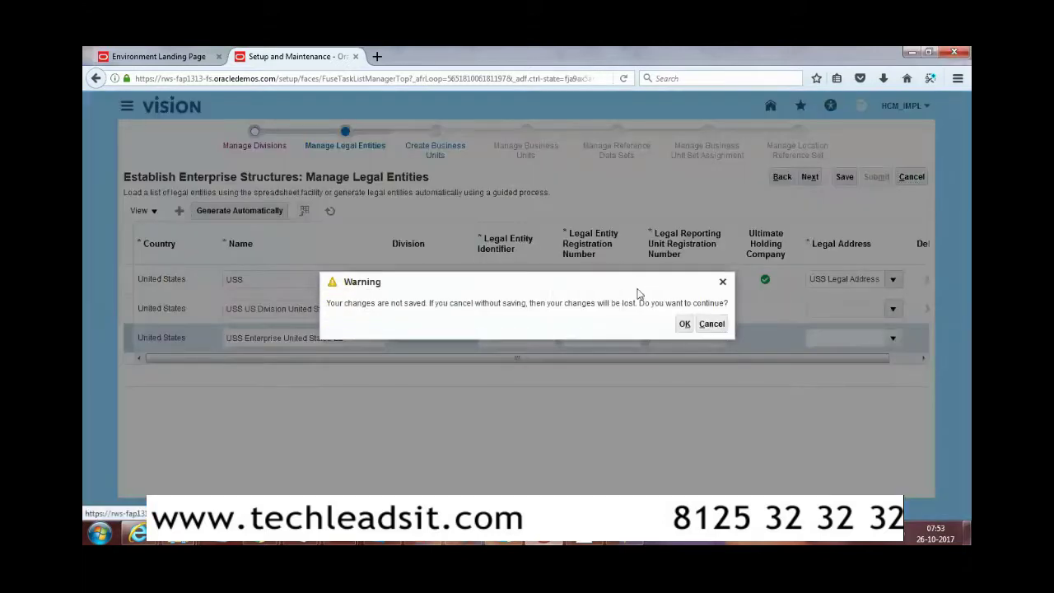
click(684, 325)
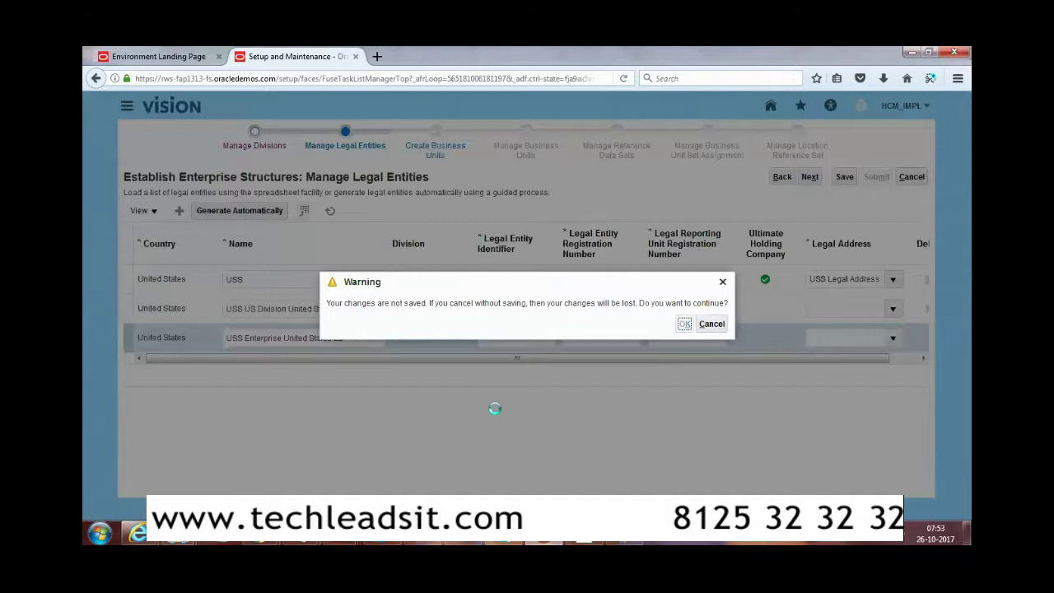